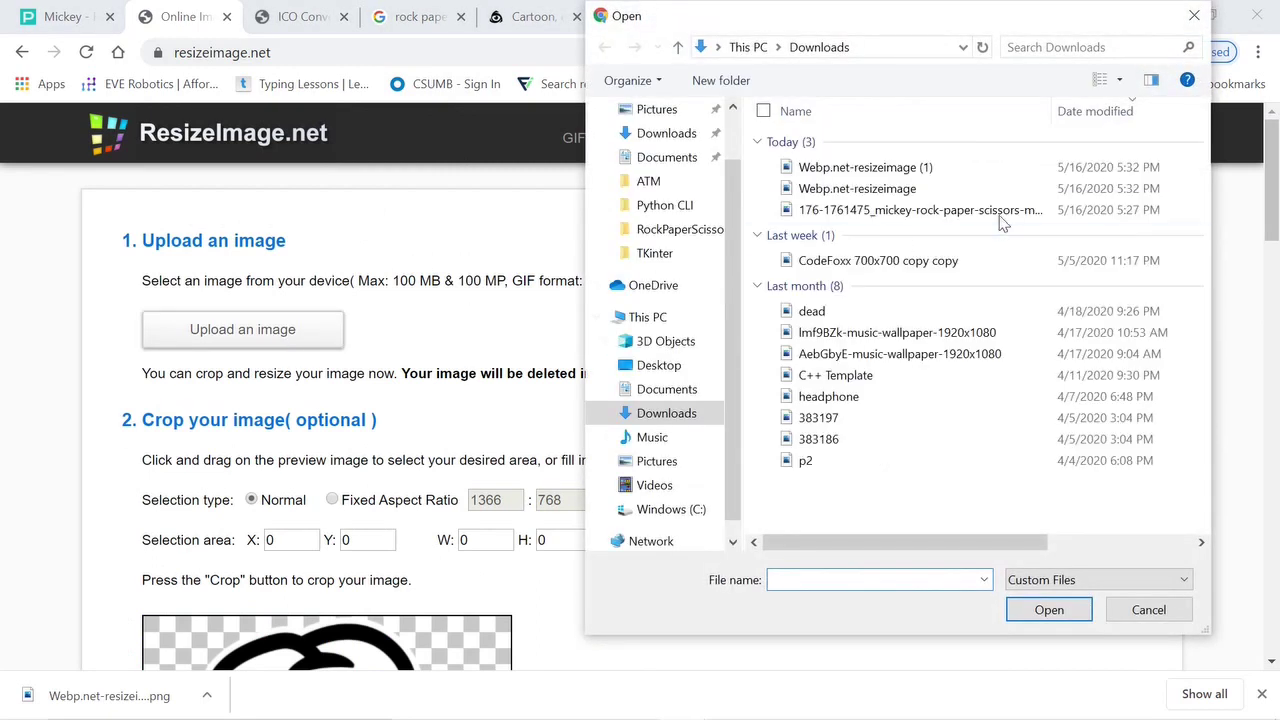
Step: Crop the uploaded image to the closed fist at its upper end, about 367 by 305 px
left_click(1000, 214)
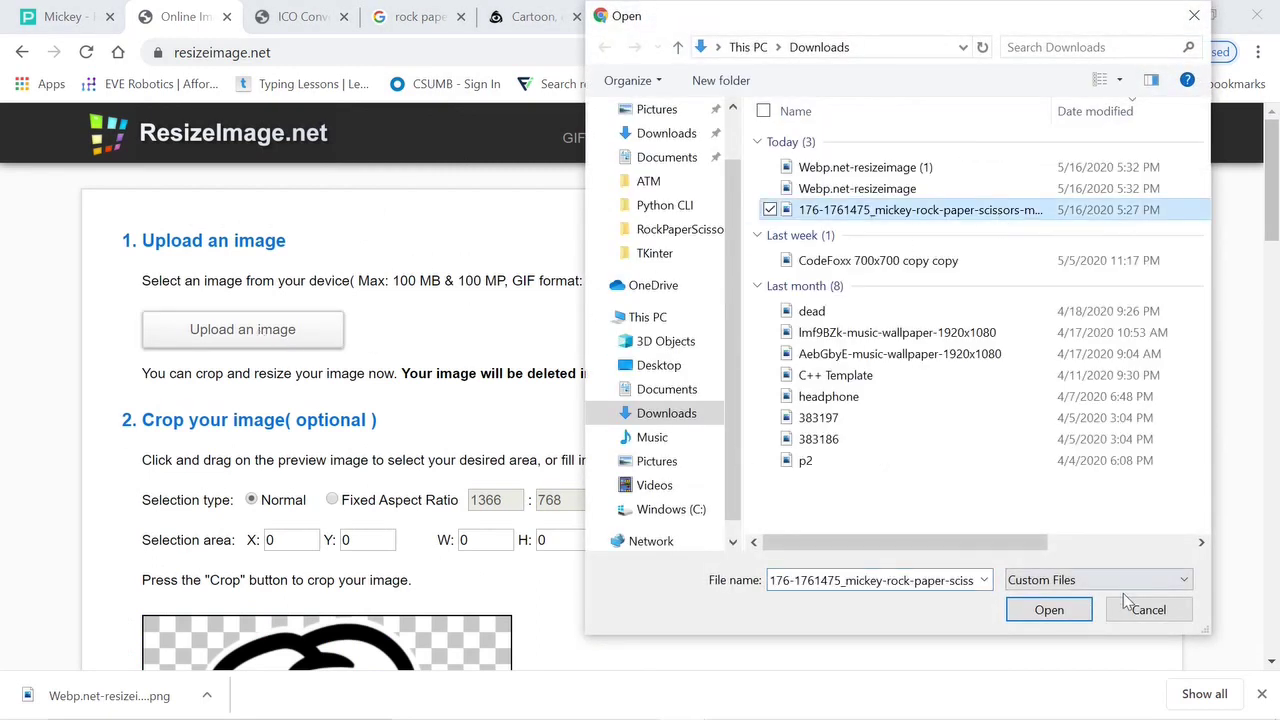
left_click(1148, 610)
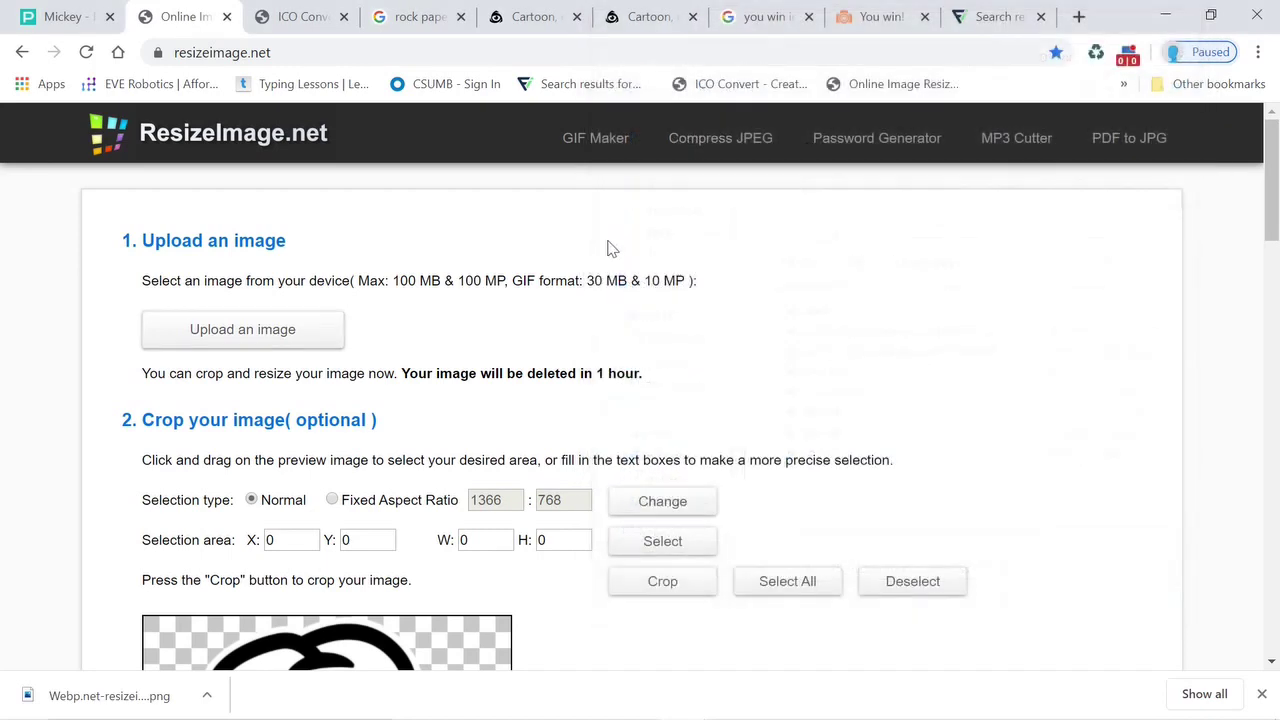
left_click_drag(1271, 190, 1222, 252)
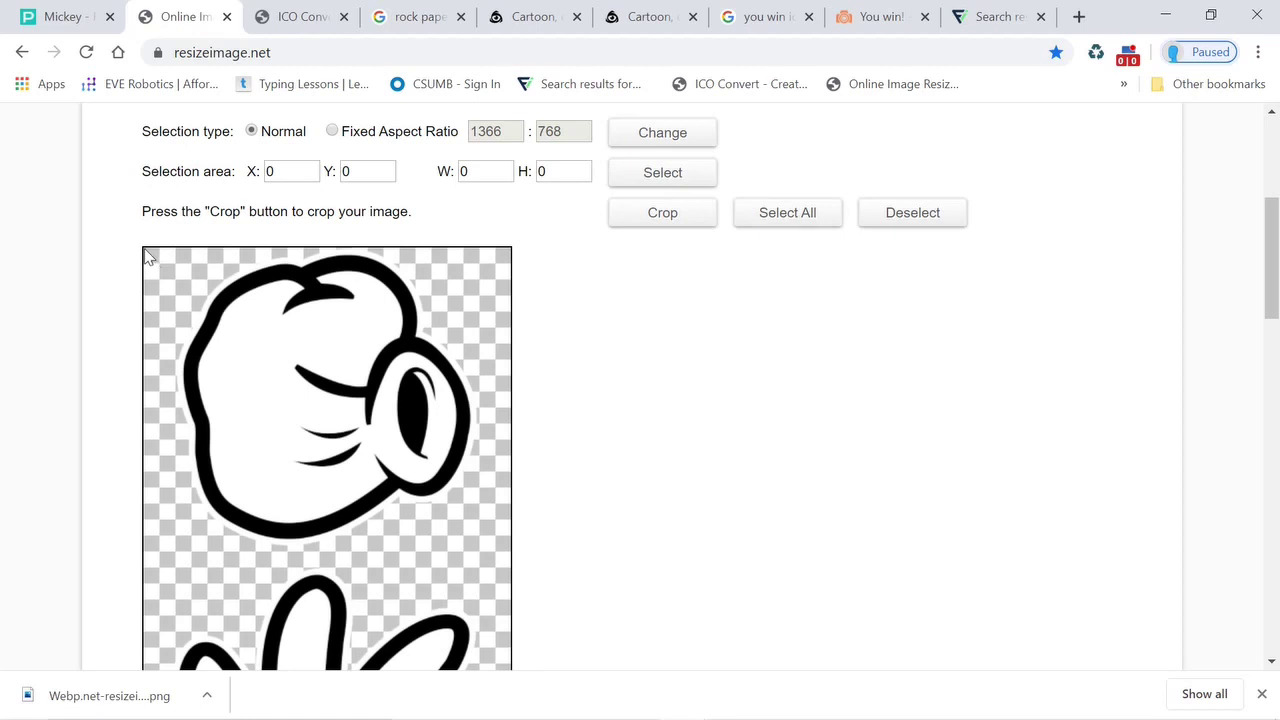
left_click_drag(144, 249, 556, 560)
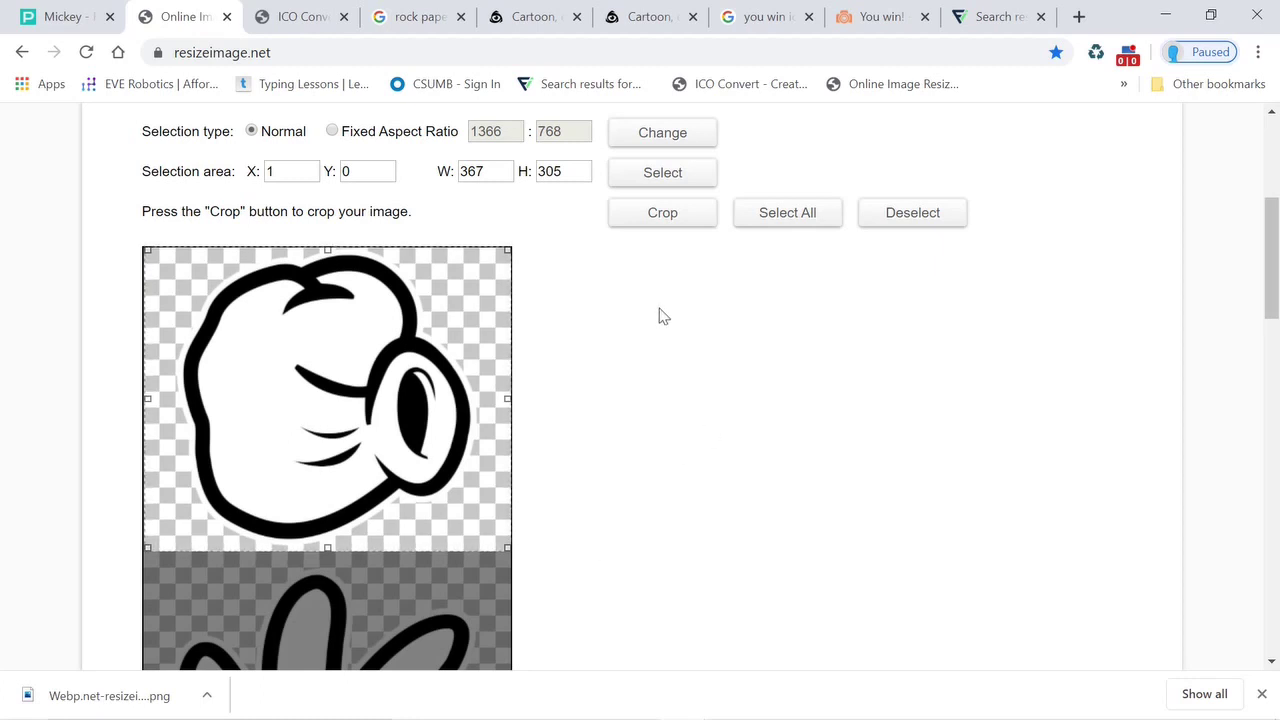
left_click(661, 215)
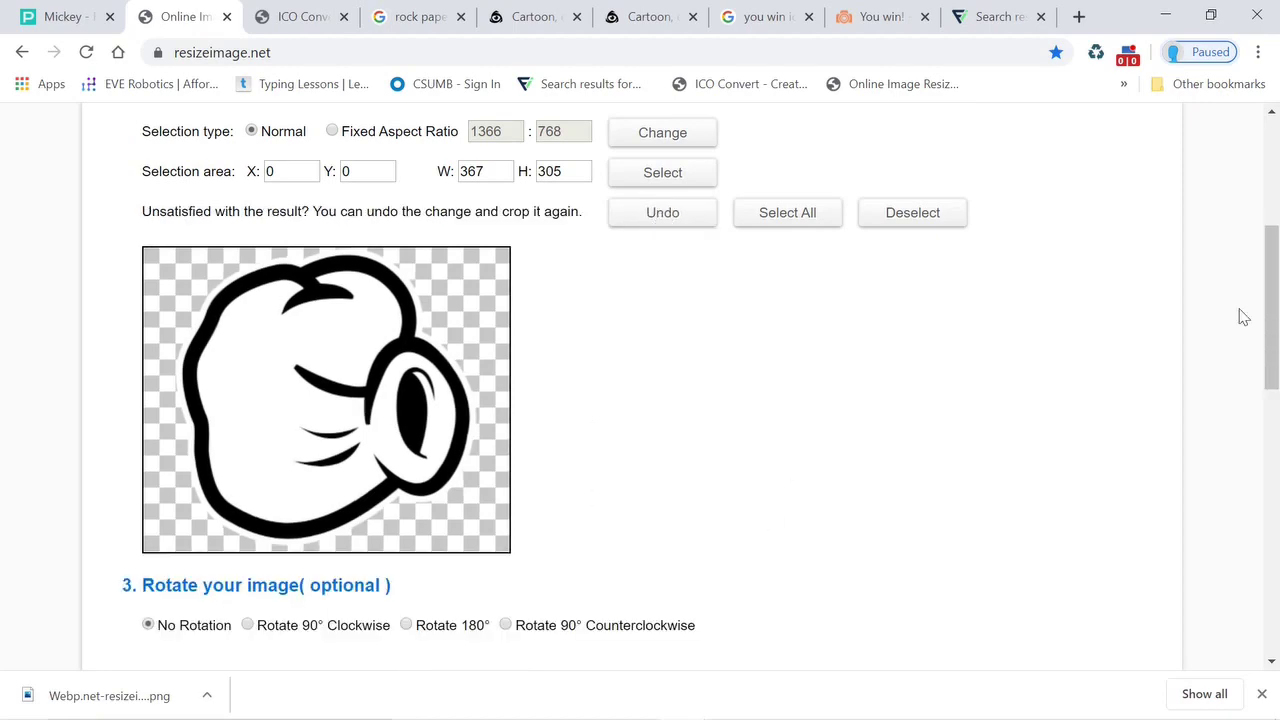
Step: Resize the cropped fist image to 256 x 256 px and generate the resized PNG
left_click_drag(1275, 340, 1276, 473)
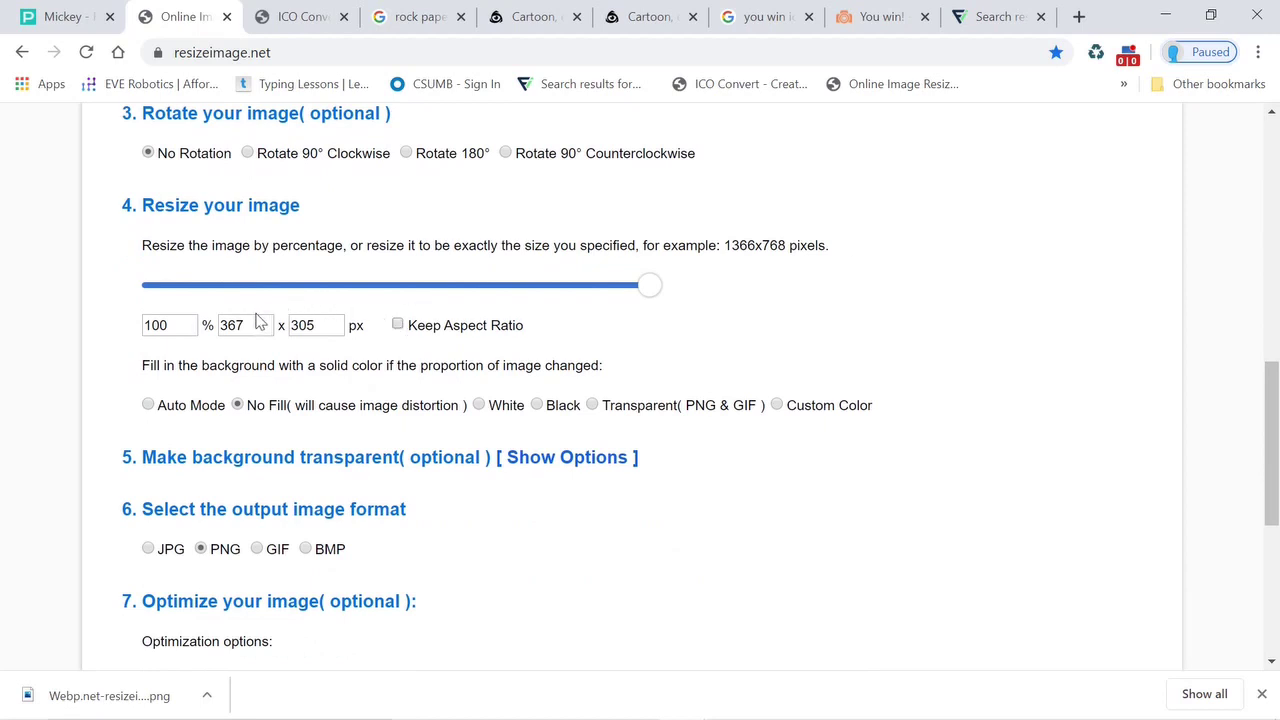
left_click_drag(254, 318, 214, 330)
type("256")
key("Tab")
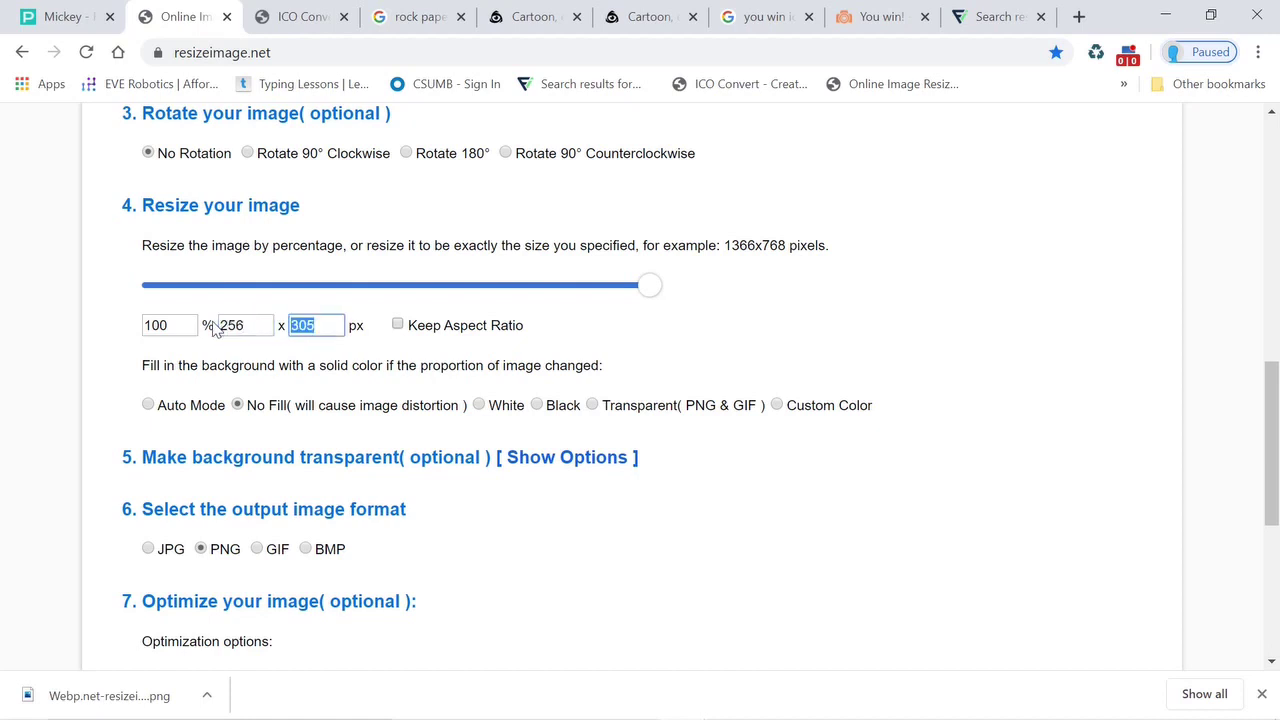
type("256")
left_click_drag(1272, 420, 1275, 518)
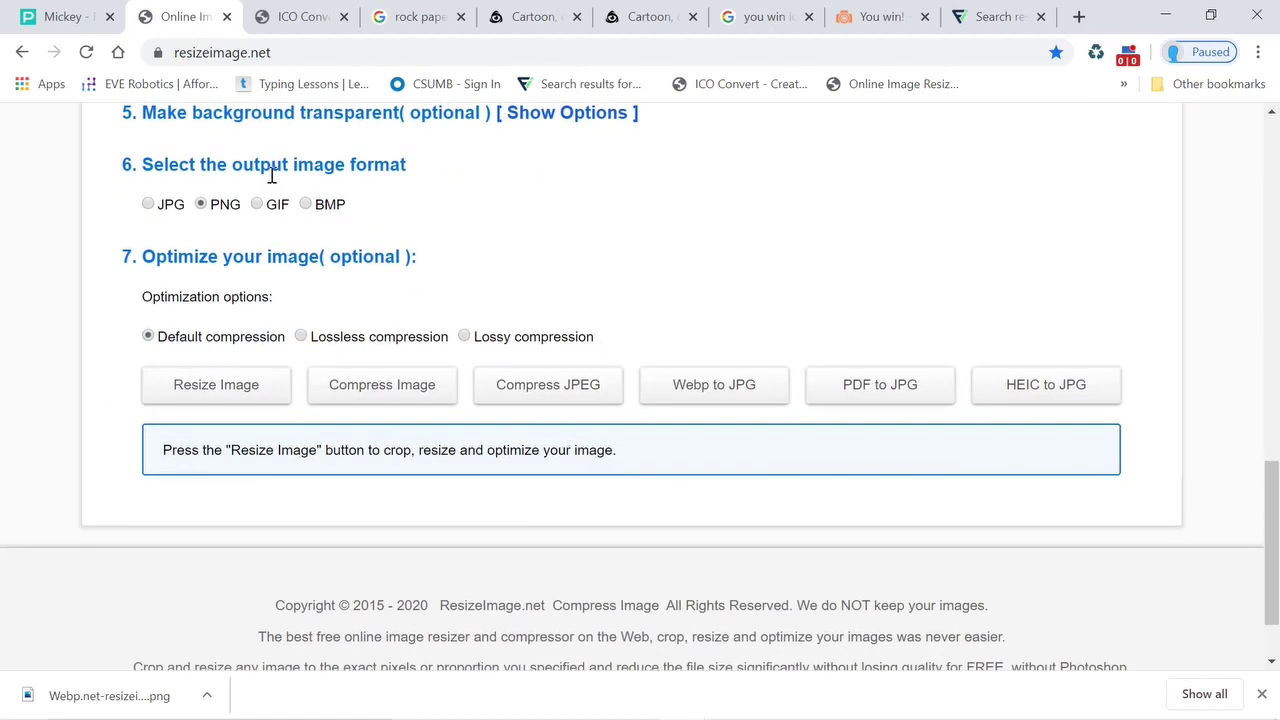
left_click(247, 396)
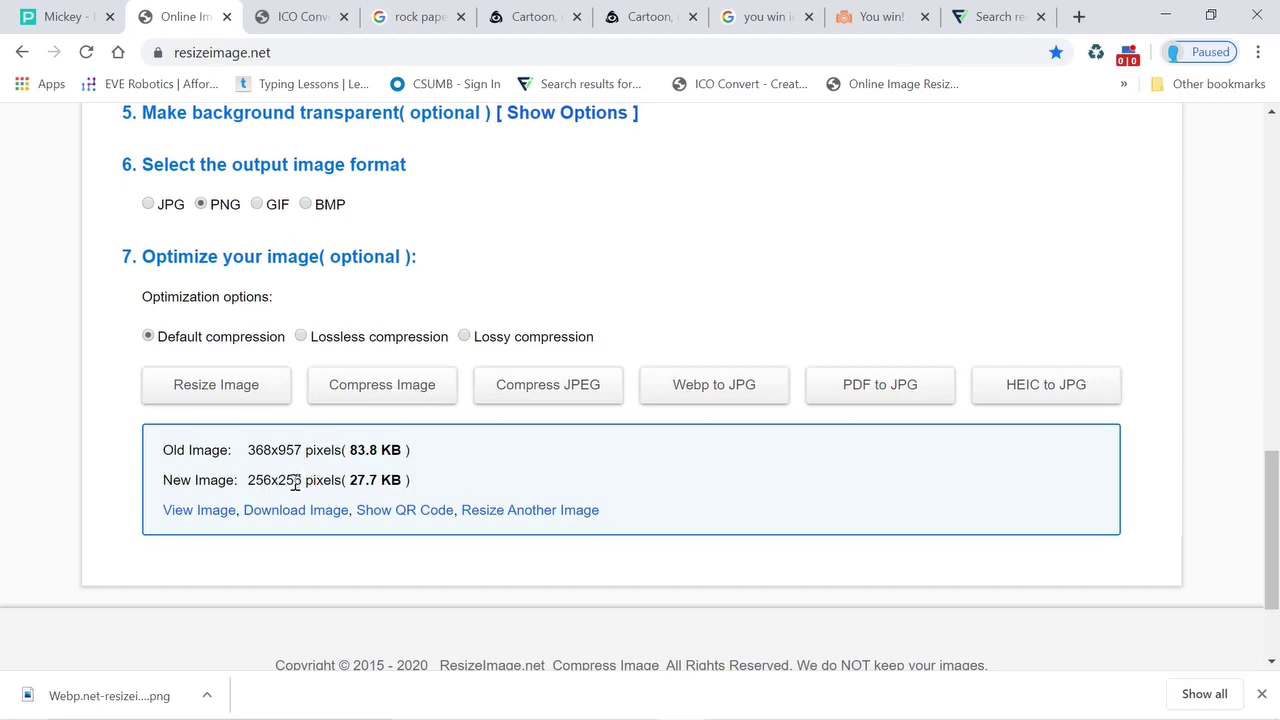
Step: Switch to the Downloads folder in File Explorer and delete the duplicate file Webp.net-resizeimage (1)
left_click(1168, 14)
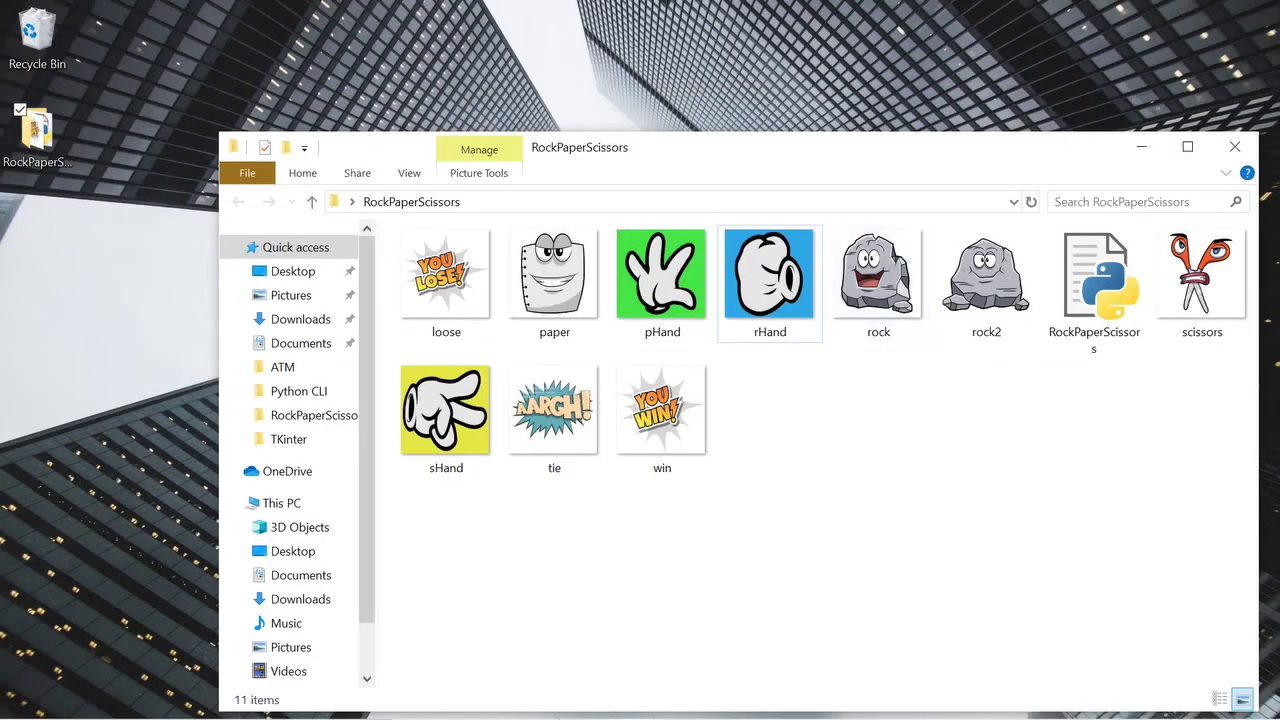
mouse_move(630, 705)
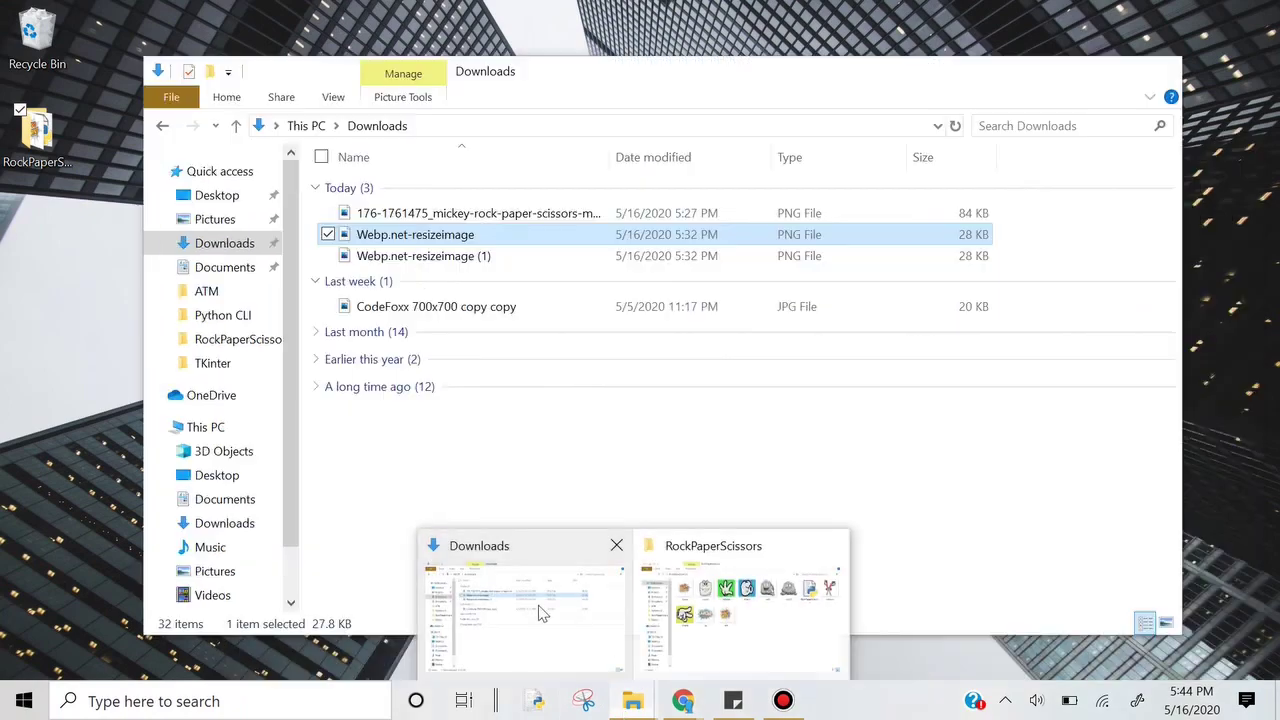
left_click(538, 605)
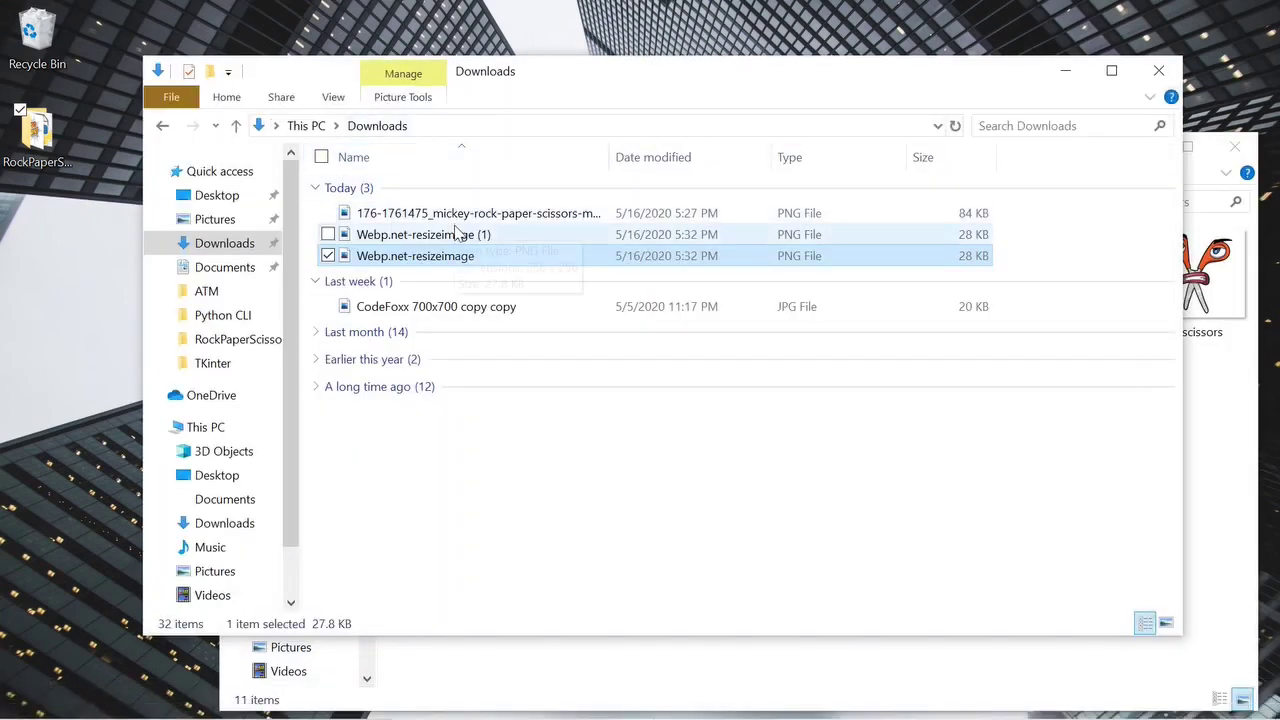
left_click(458, 234)
right_click(458, 234)
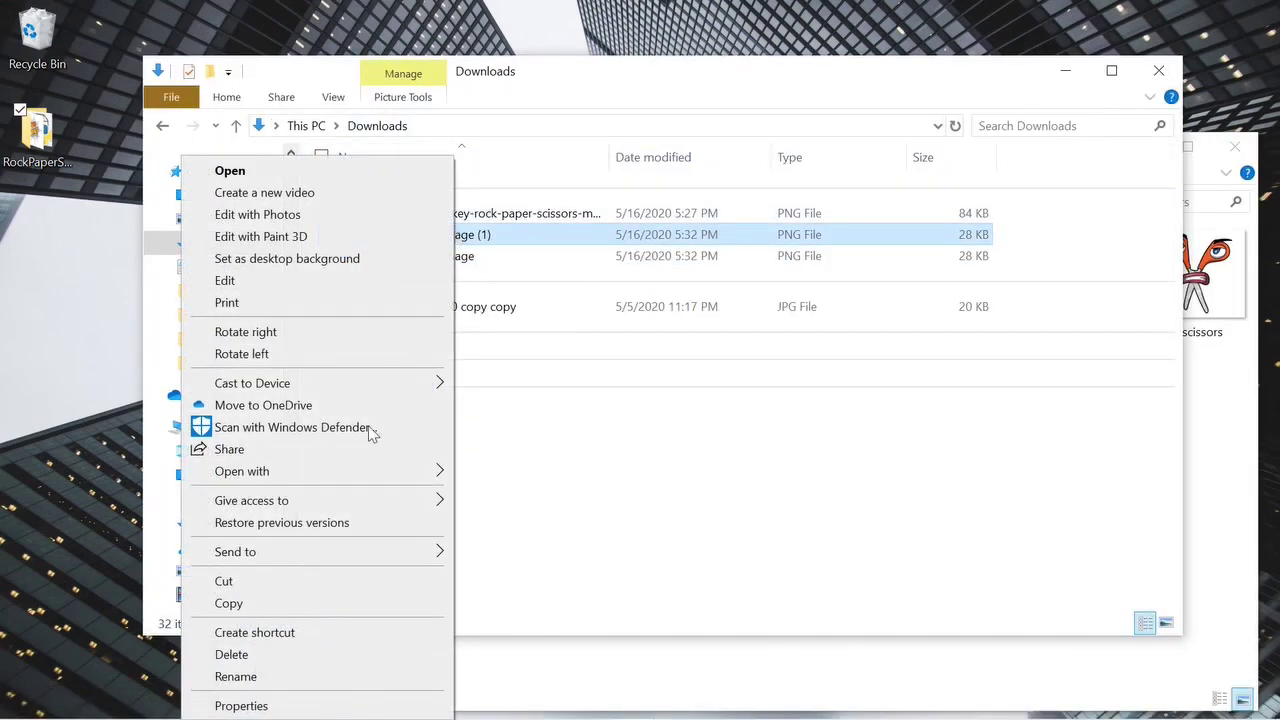
left_click(242, 652)
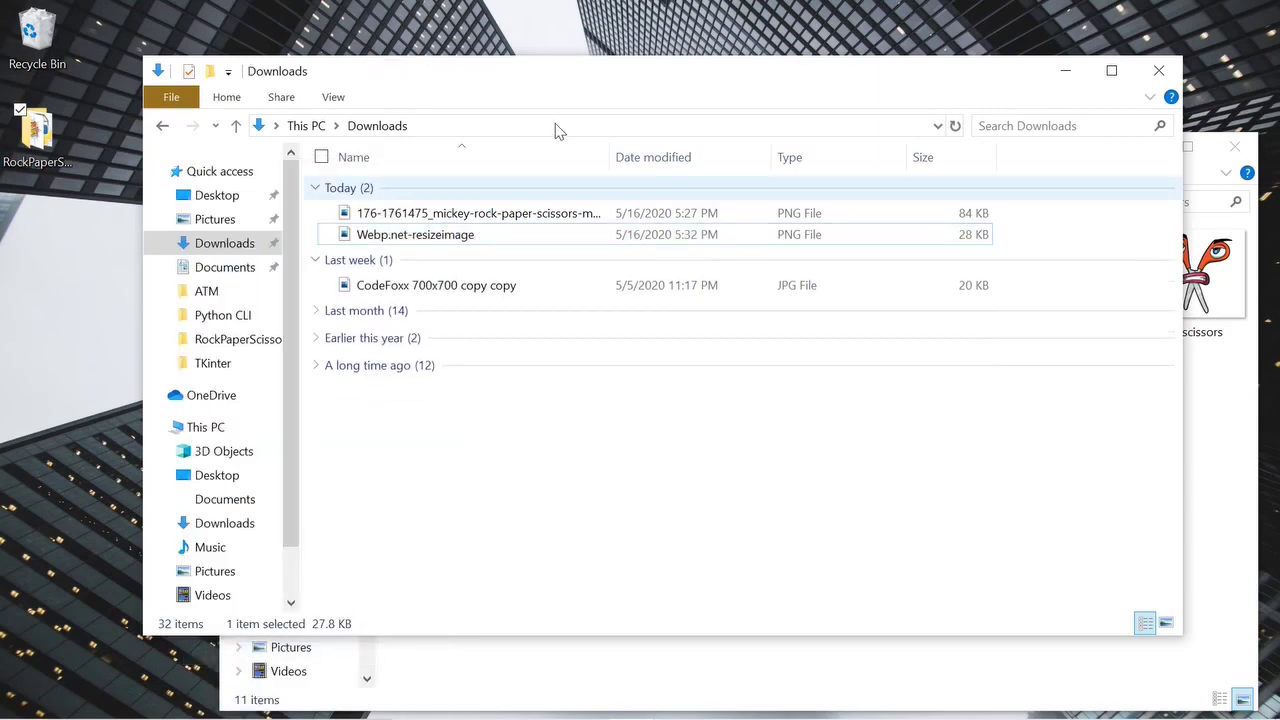
Step: Open the Webp.net-resizeimage file from Downloads in Paint 3D
right_click(432, 246)
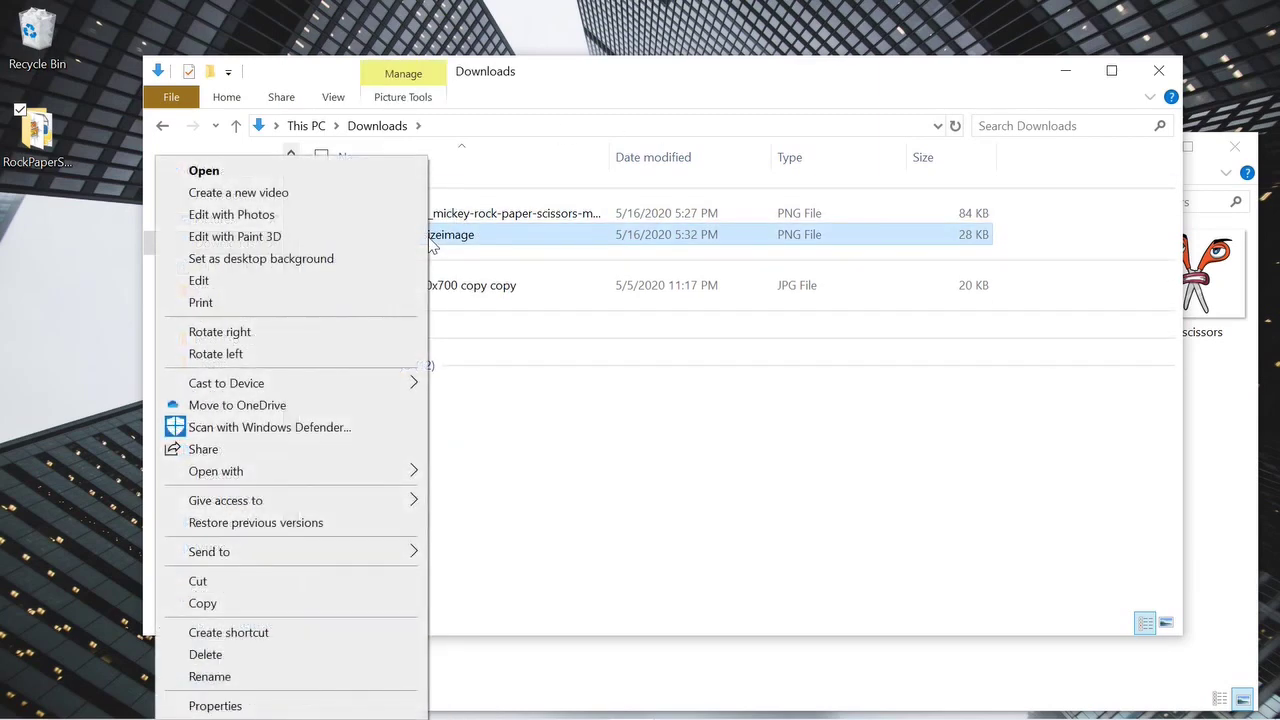
left_click(391, 235)
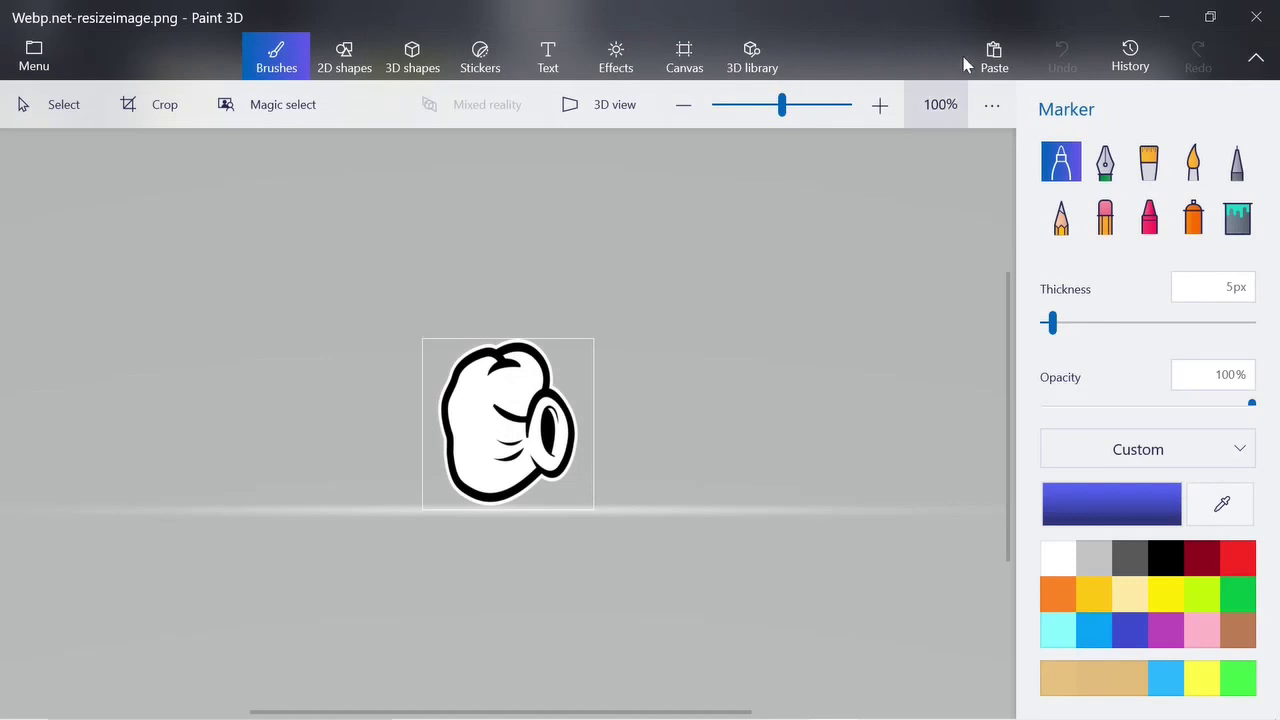
Step: Fill the transparent background and the white border around the fist with light blue #33bbff
left_click(890, 114)
left_click(880, 106)
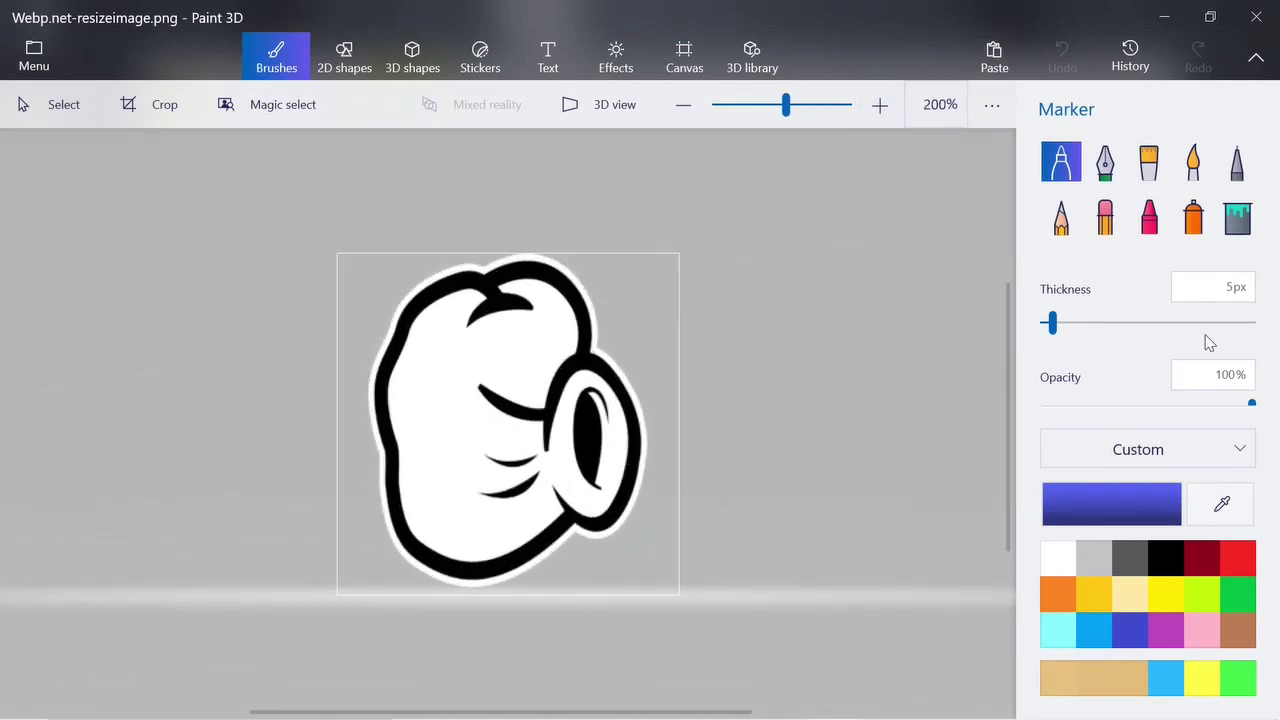
left_click(1243, 217)
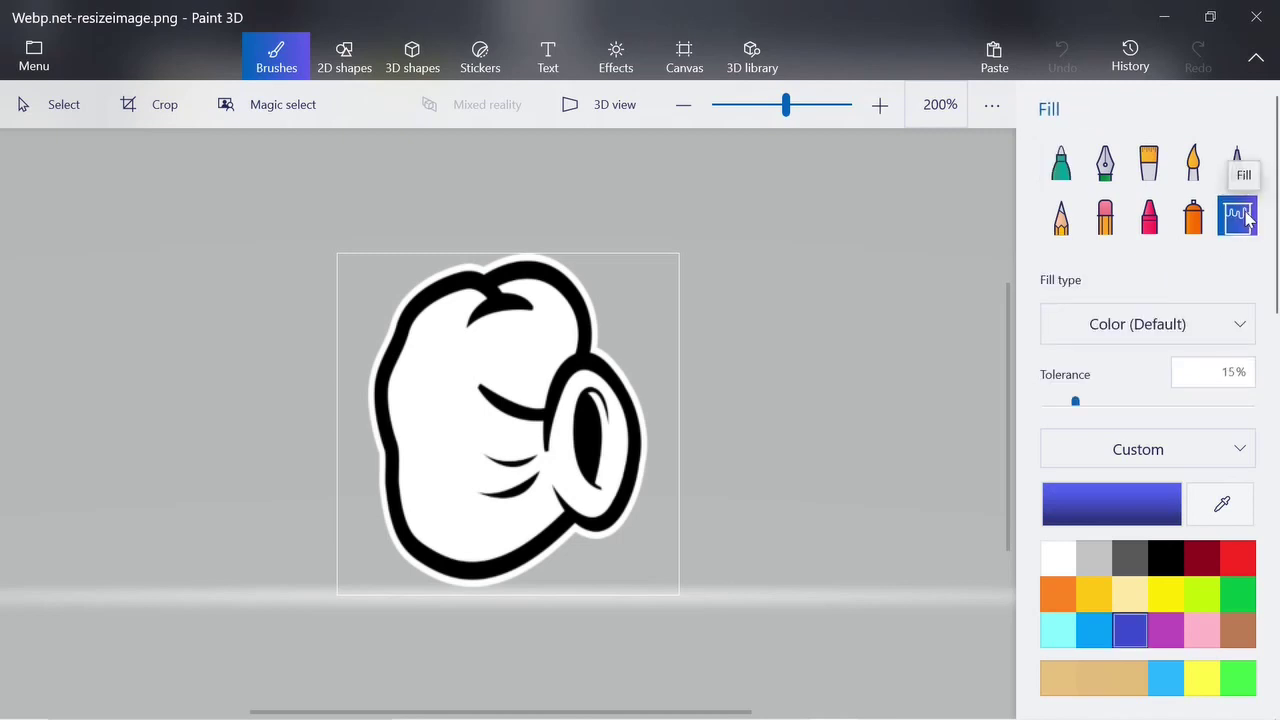
left_click(1166, 679)
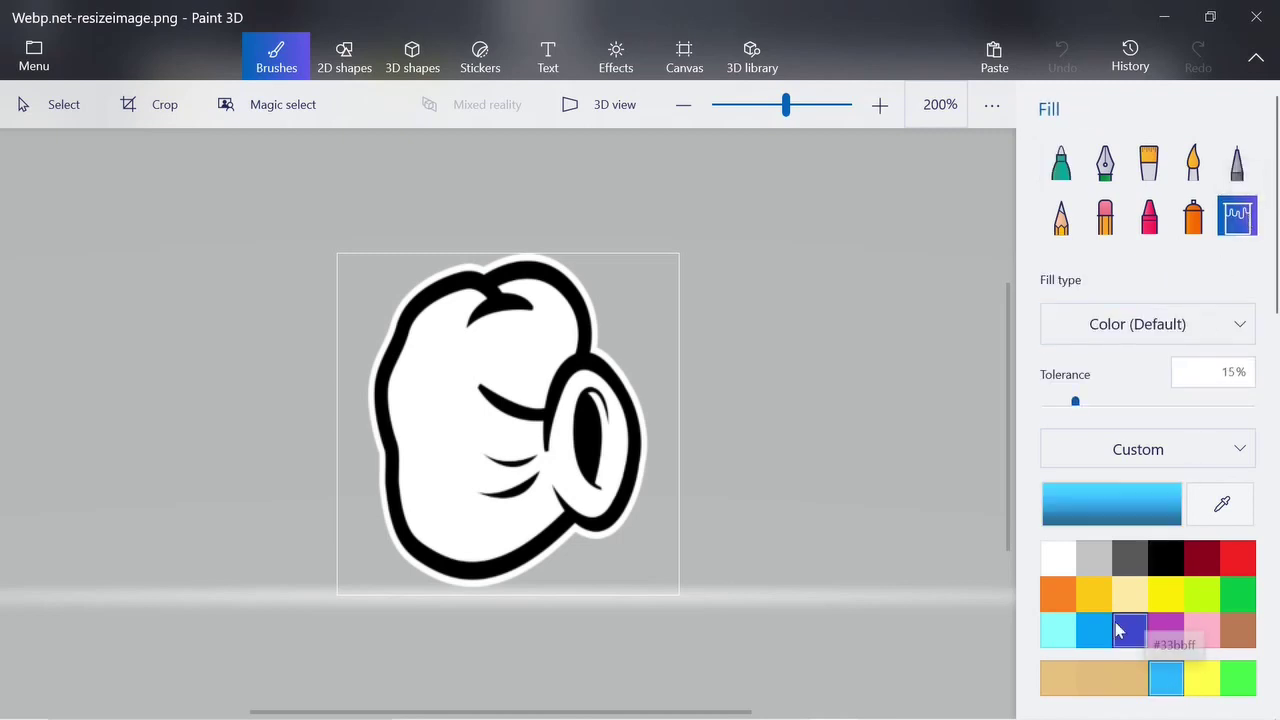
left_click(636, 323)
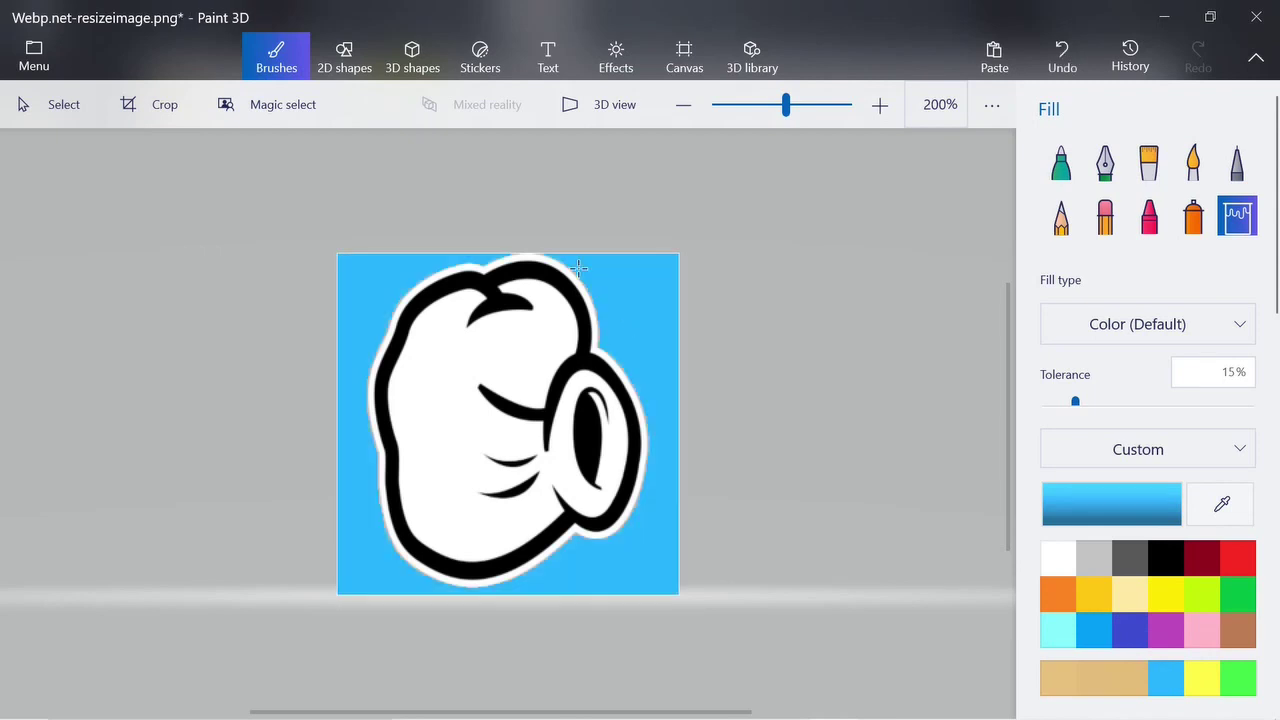
left_click(863, 120)
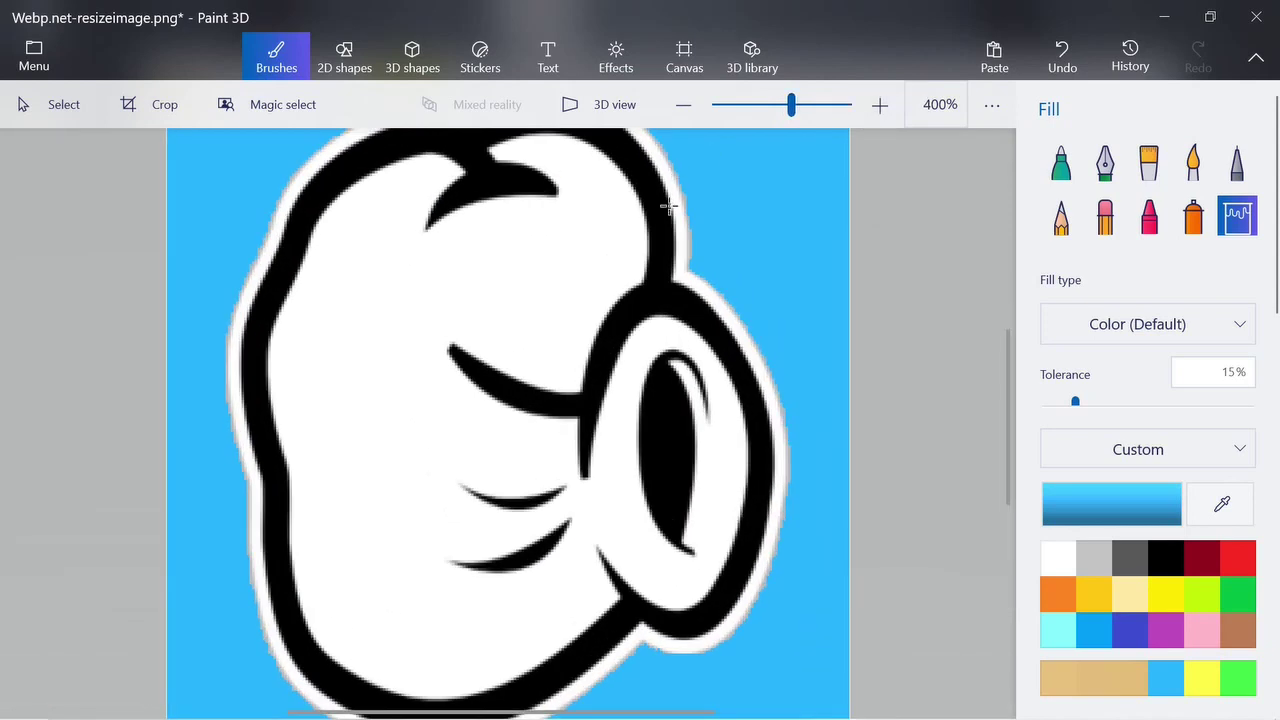
left_click(681, 263)
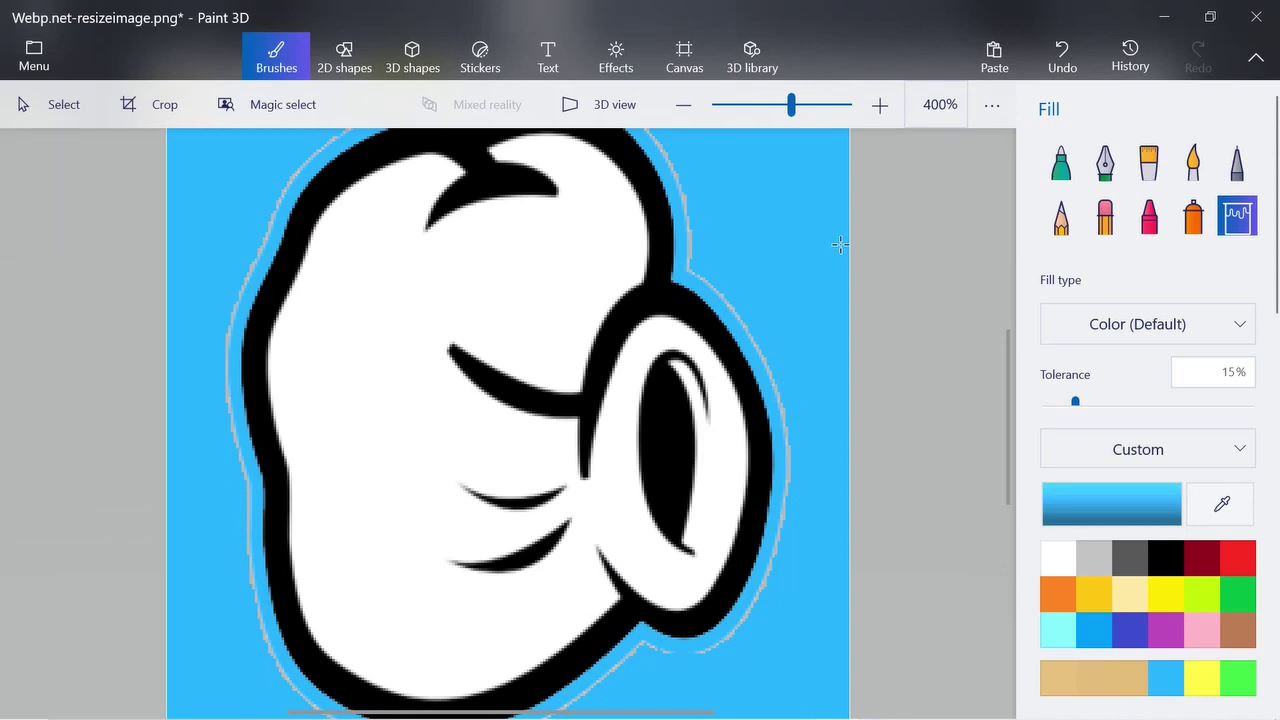
Step: Paint over the grey outline remnants around the glove's cuff with the 5px light blue Marker, undoing the stroke that cuts into the black outline
left_click(1061, 170)
mouse_move(689, 270)
left_mouse_down()
mouse_move(748, 335)
mouse_move(781, 419)
mouse_move(786, 500)
mouse_move(762, 593)
mouse_move(691, 655)
mouse_move(751, 626)
mouse_move(749, 614)
mouse_move(736, 630)
left_mouse_up()
left_click_drag(786, 413, 730, 328)
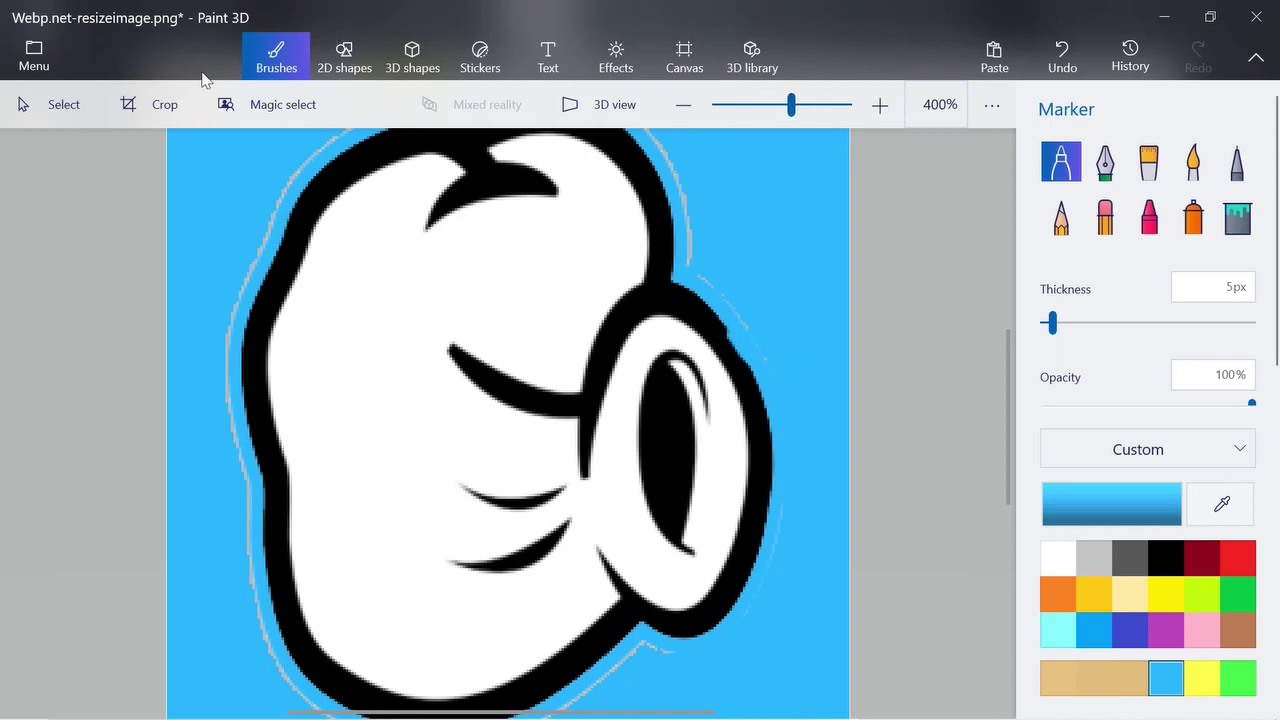
left_click(1072, 62)
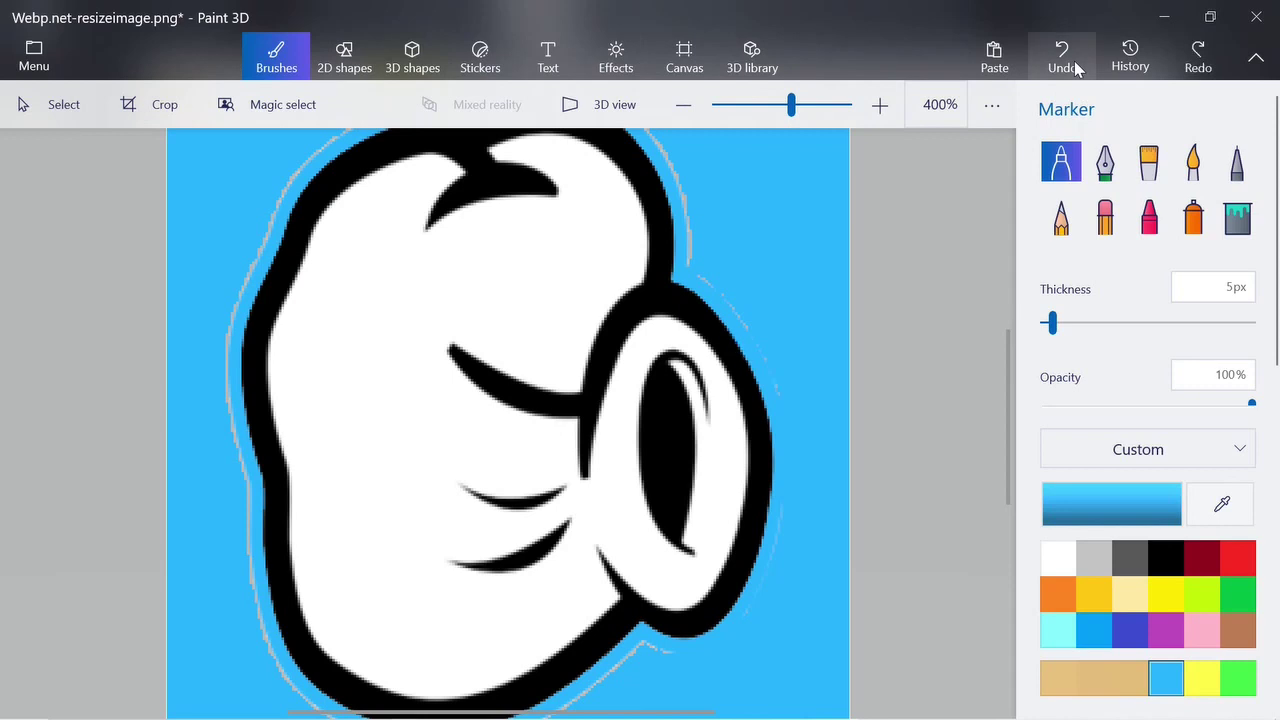
left_click_drag(757, 340, 696, 280)
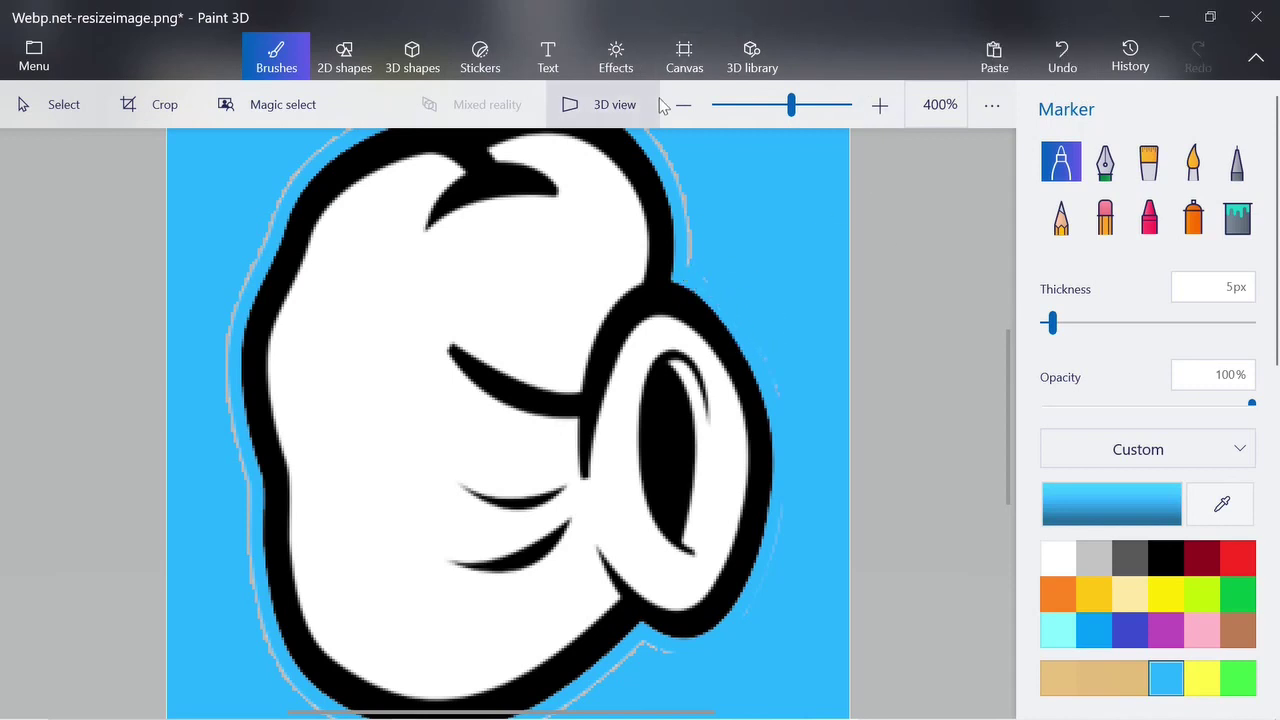
left_click(688, 106)
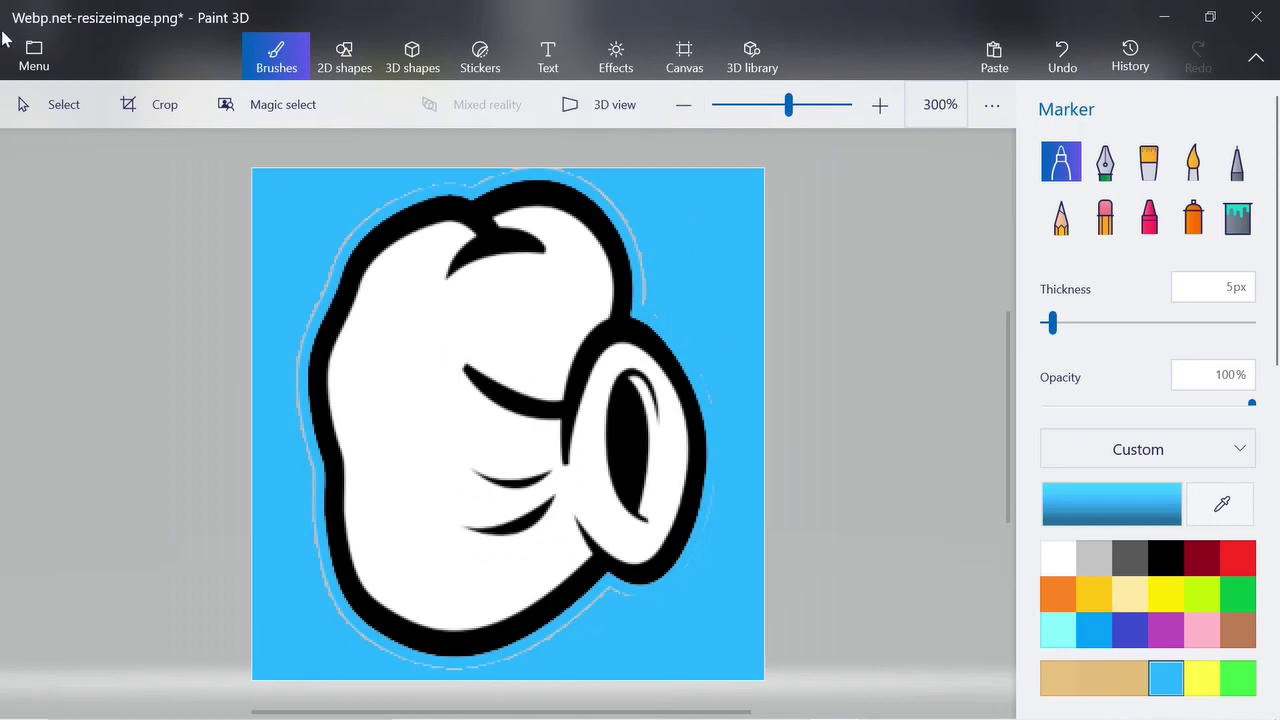
left_click(31, 50)
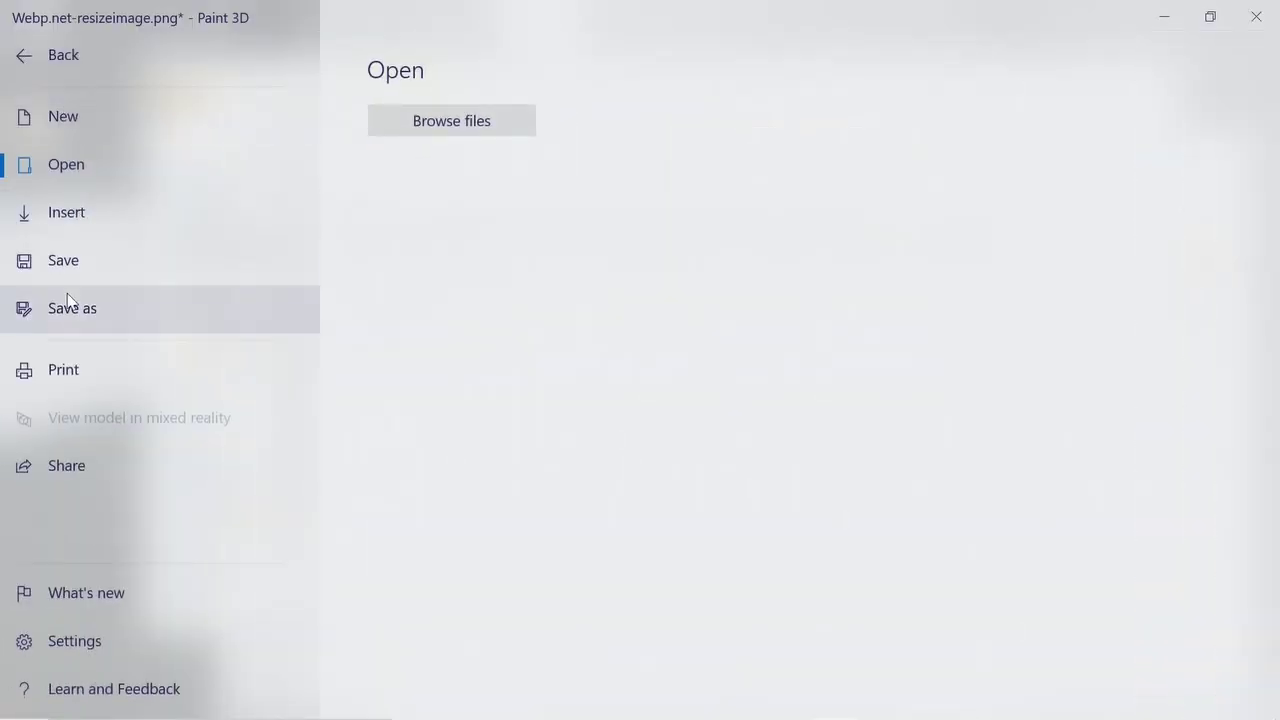
left_click(14, 52)
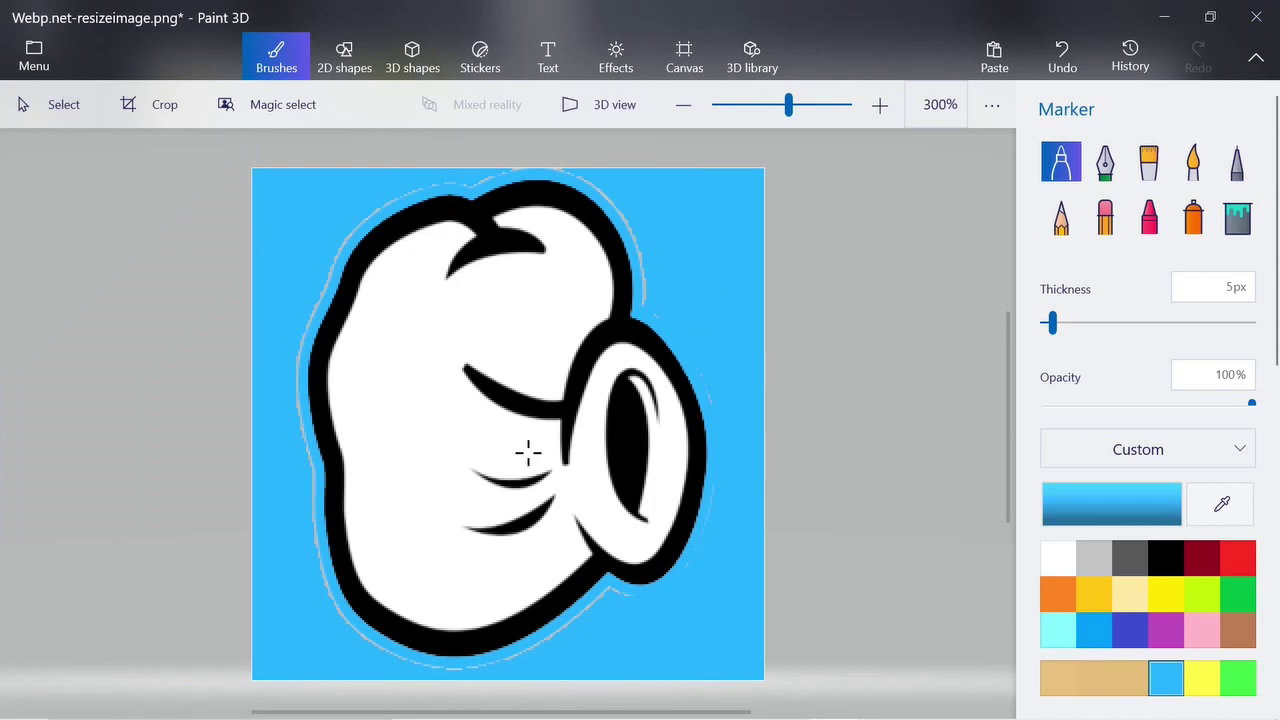
Step: Switch to the RockPaperScissors folder in File Explorer and look at the rHand, pHand and sHand images
left_click(1176, 22)
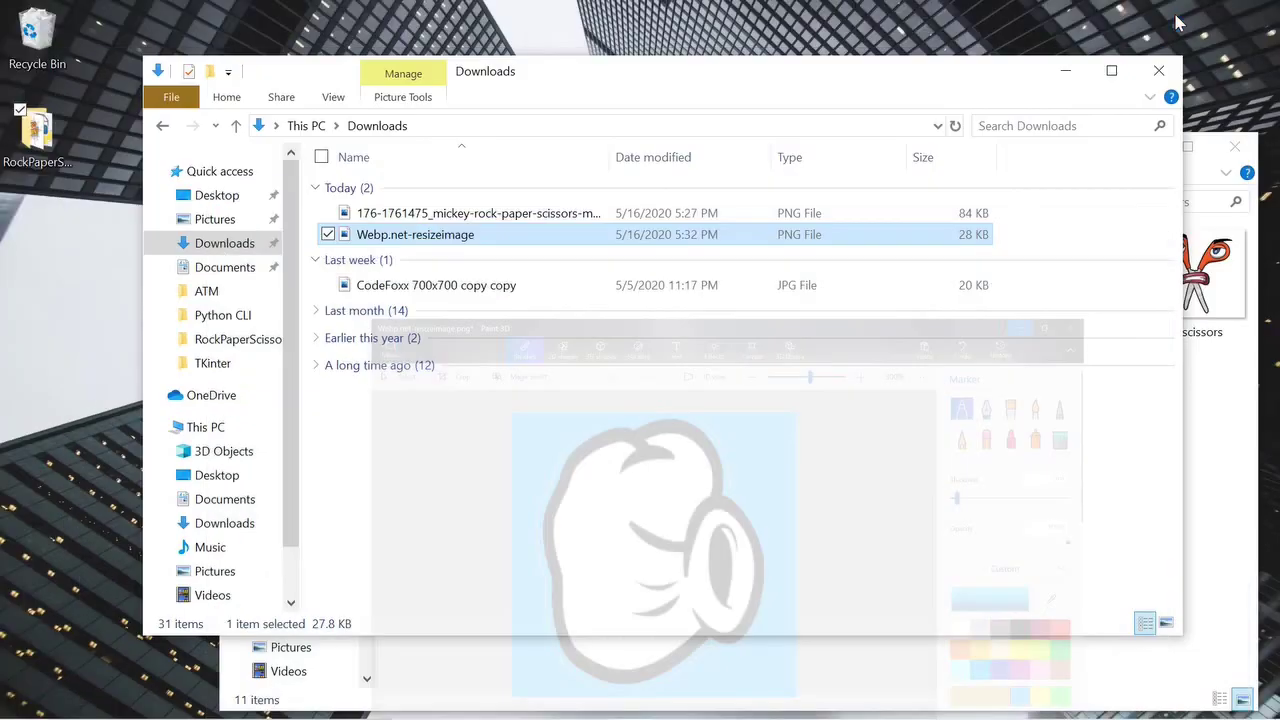
left_click(1068, 71)
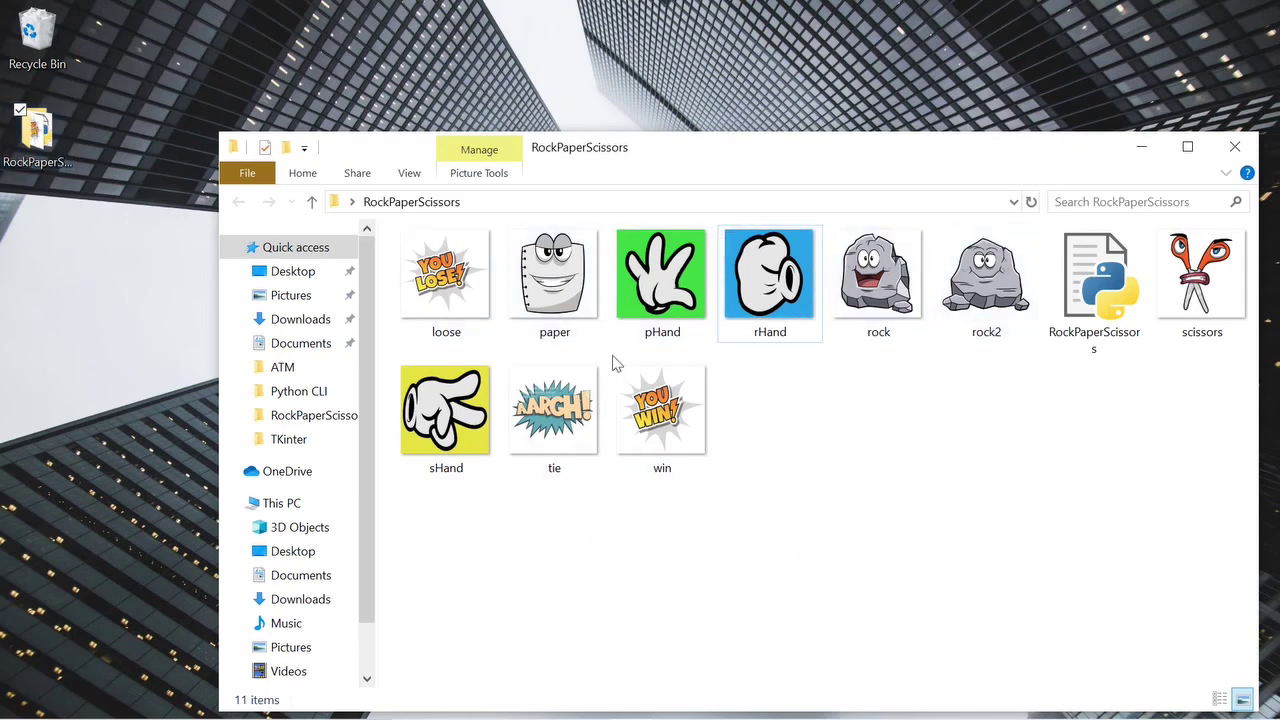
left_click(786, 338)
left_click(694, 330)
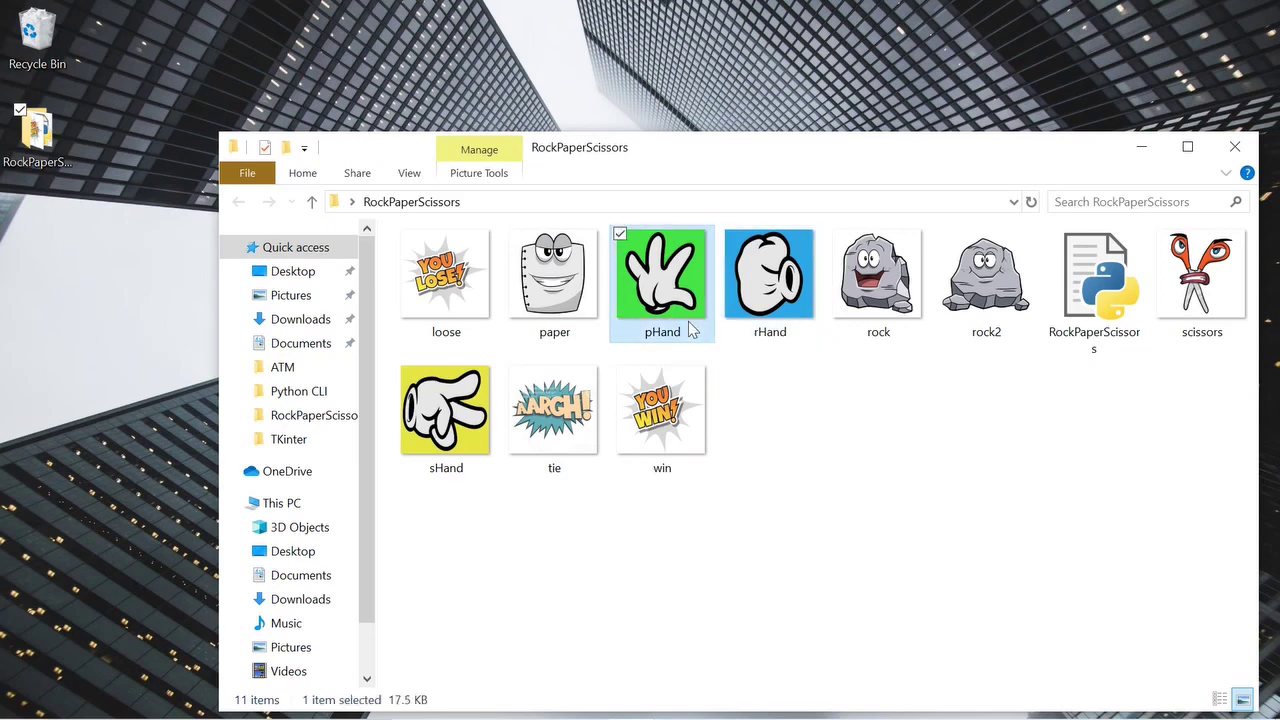
left_click(493, 430)
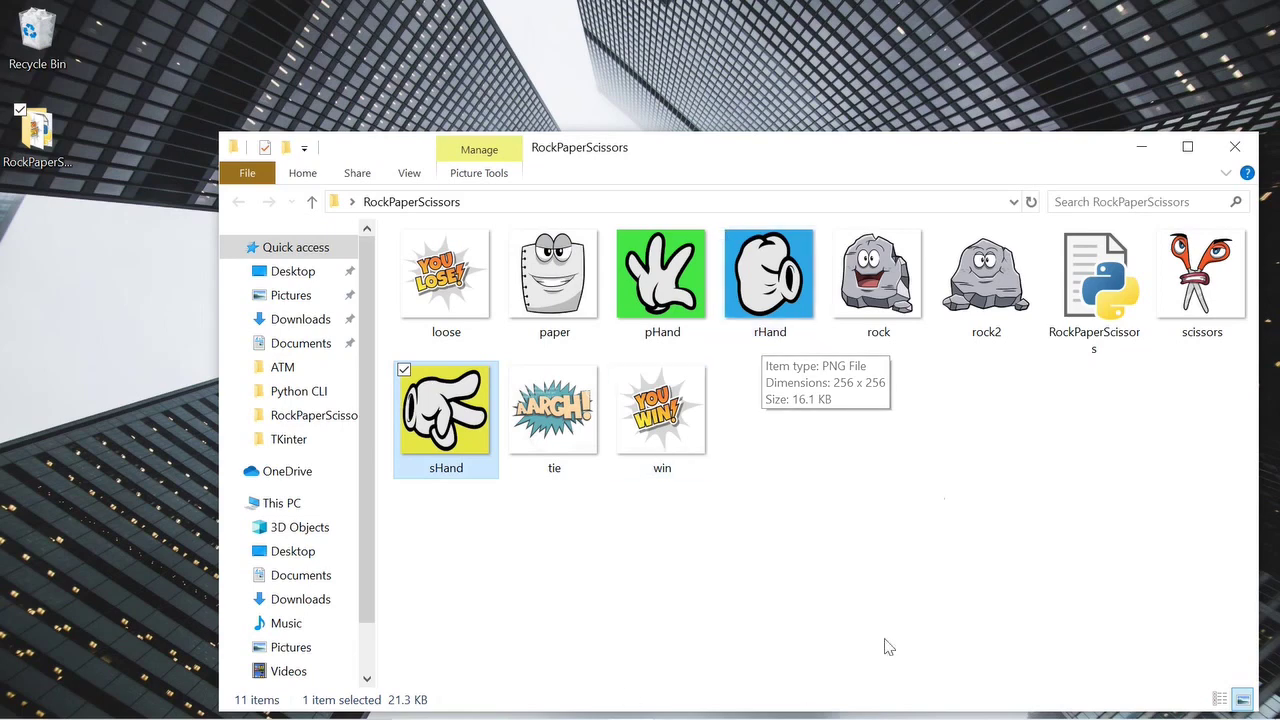
mouse_move(620, 715)
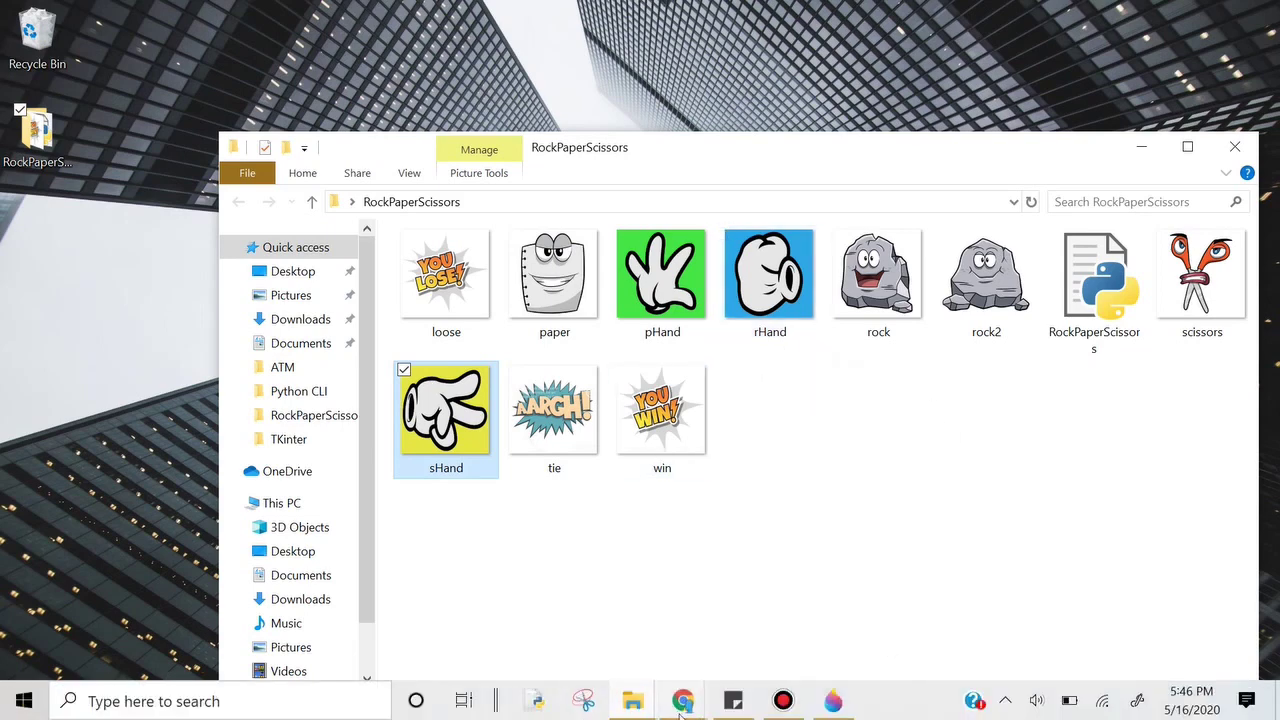
mouse_move(683, 700)
left_click(780, 635)
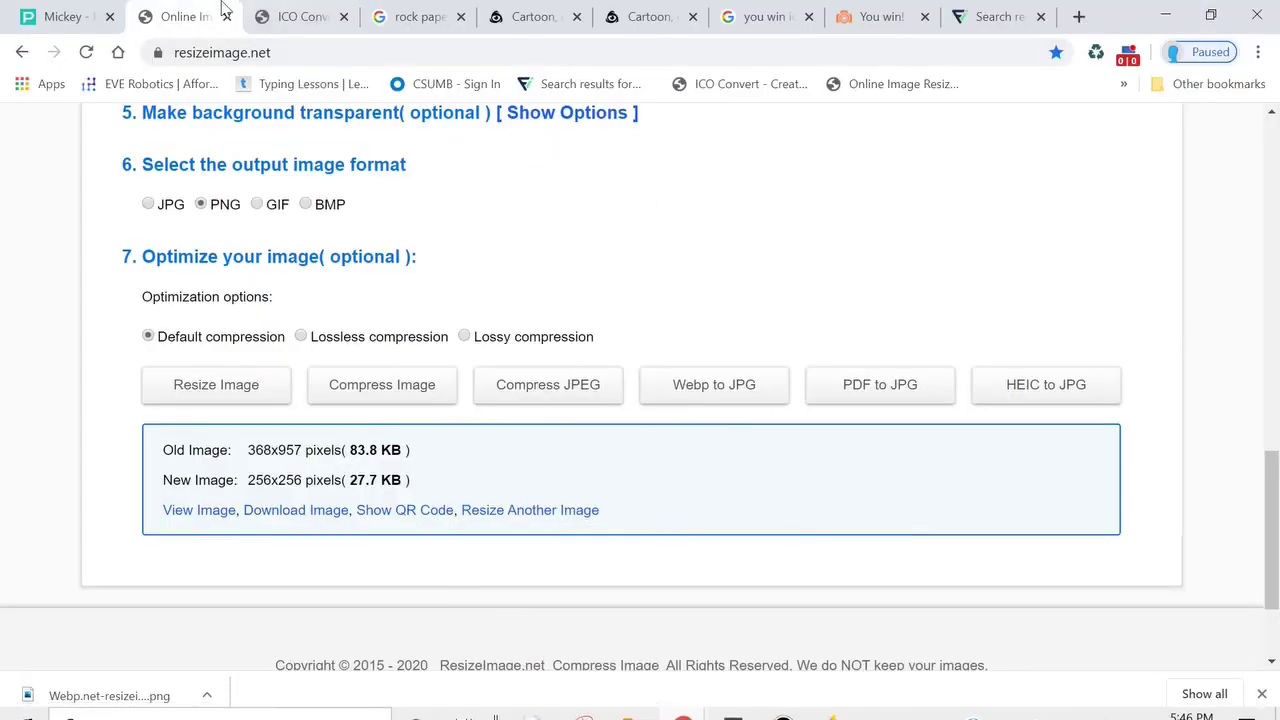
left_click_drag(1270, 533, 1270, 247)
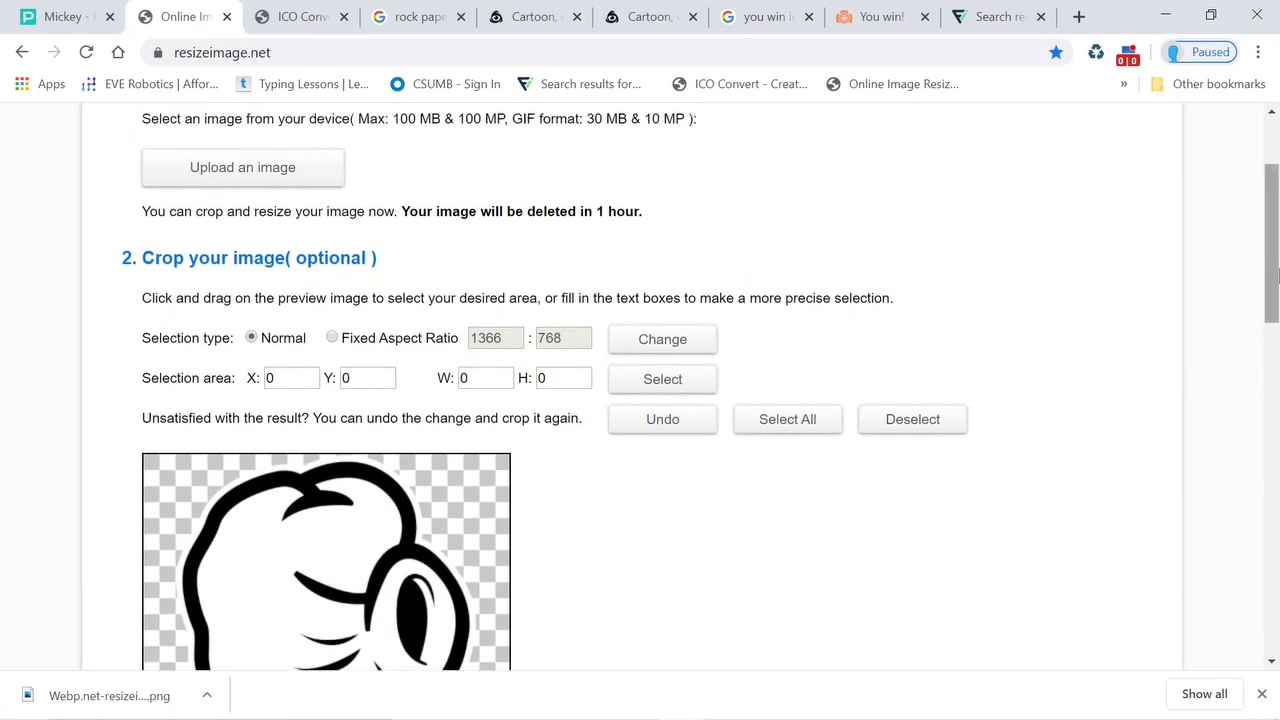
left_click(300, 181)
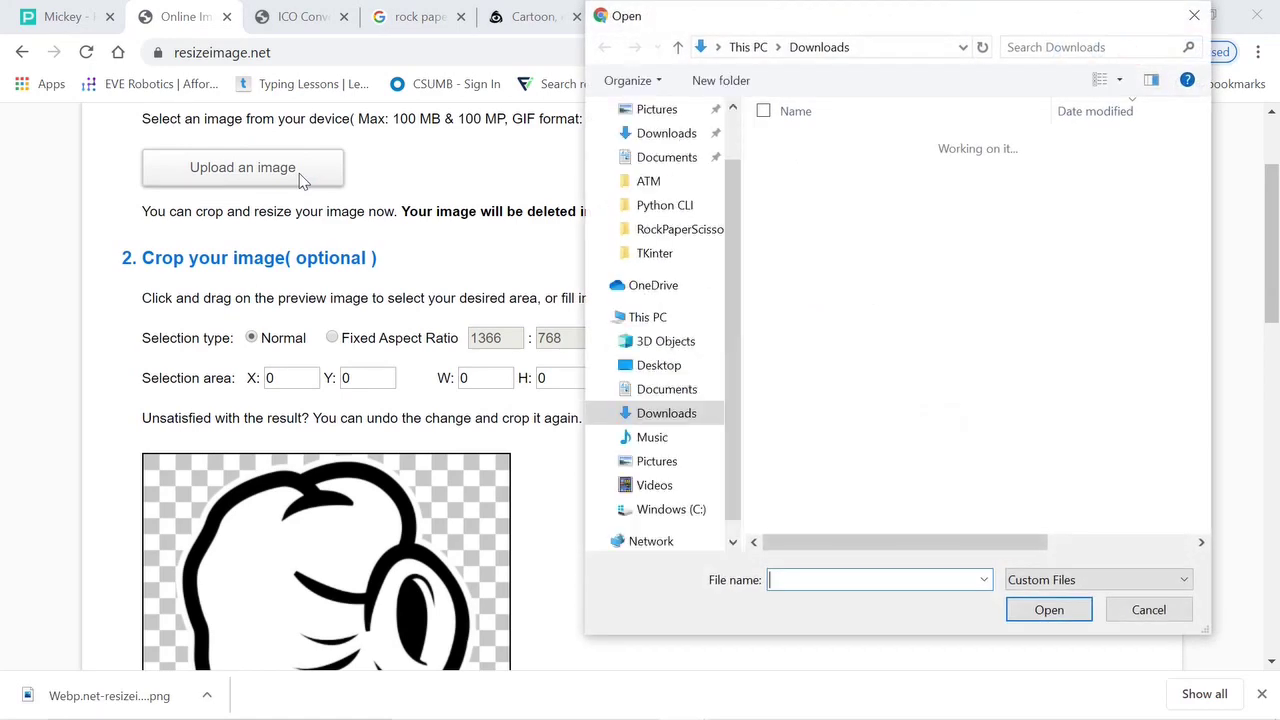
left_click(862, 190)
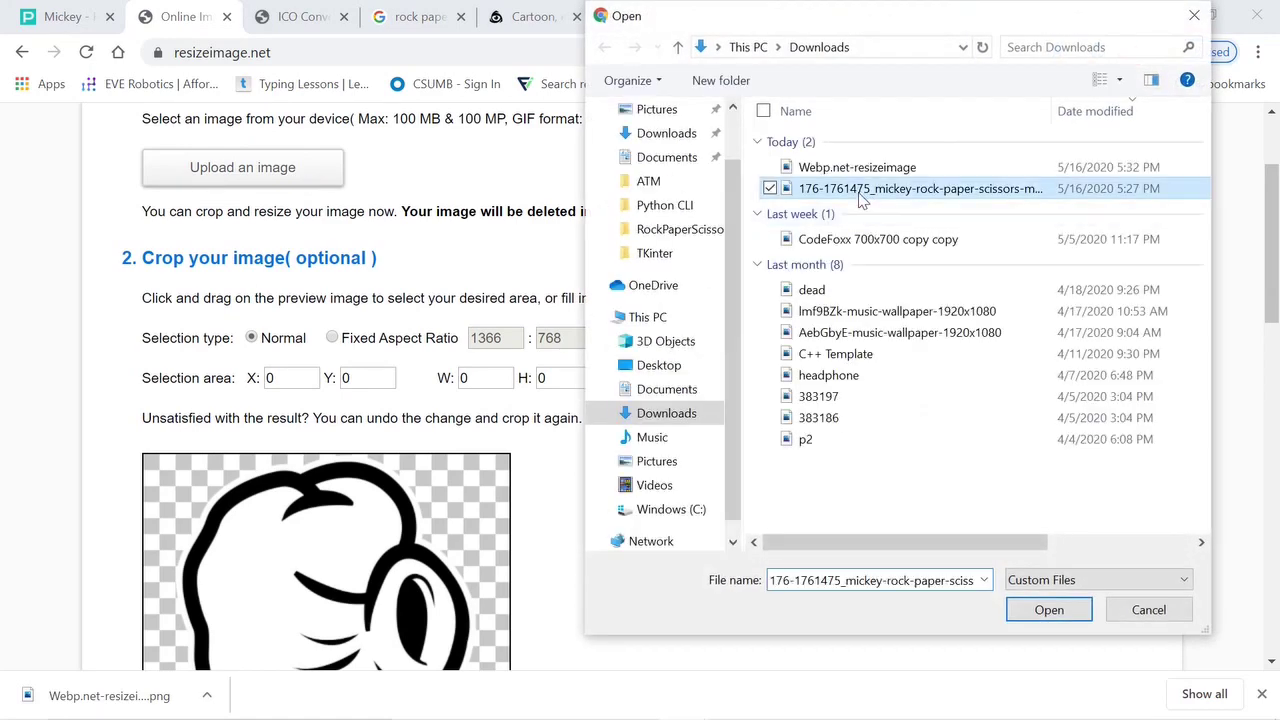
left_click(1060, 612)
scroll(525, 440, "down", 4)
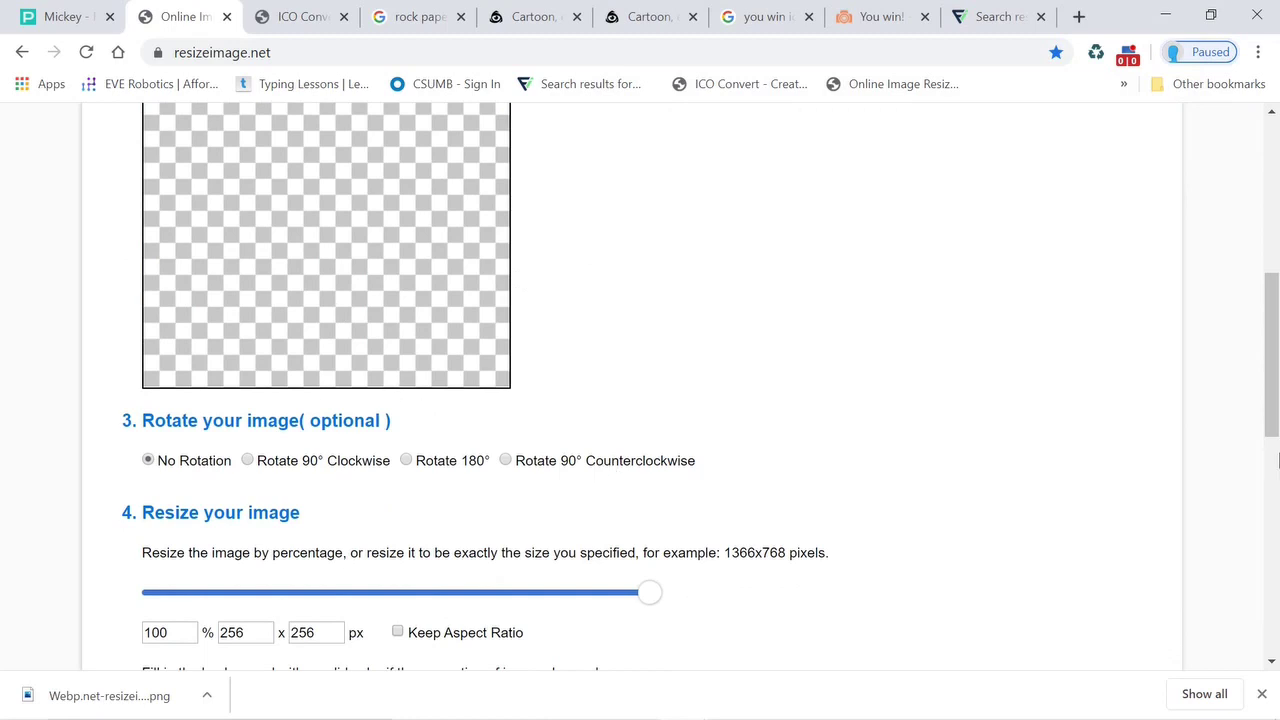
left_click_drag(1276, 340, 1275, 305)
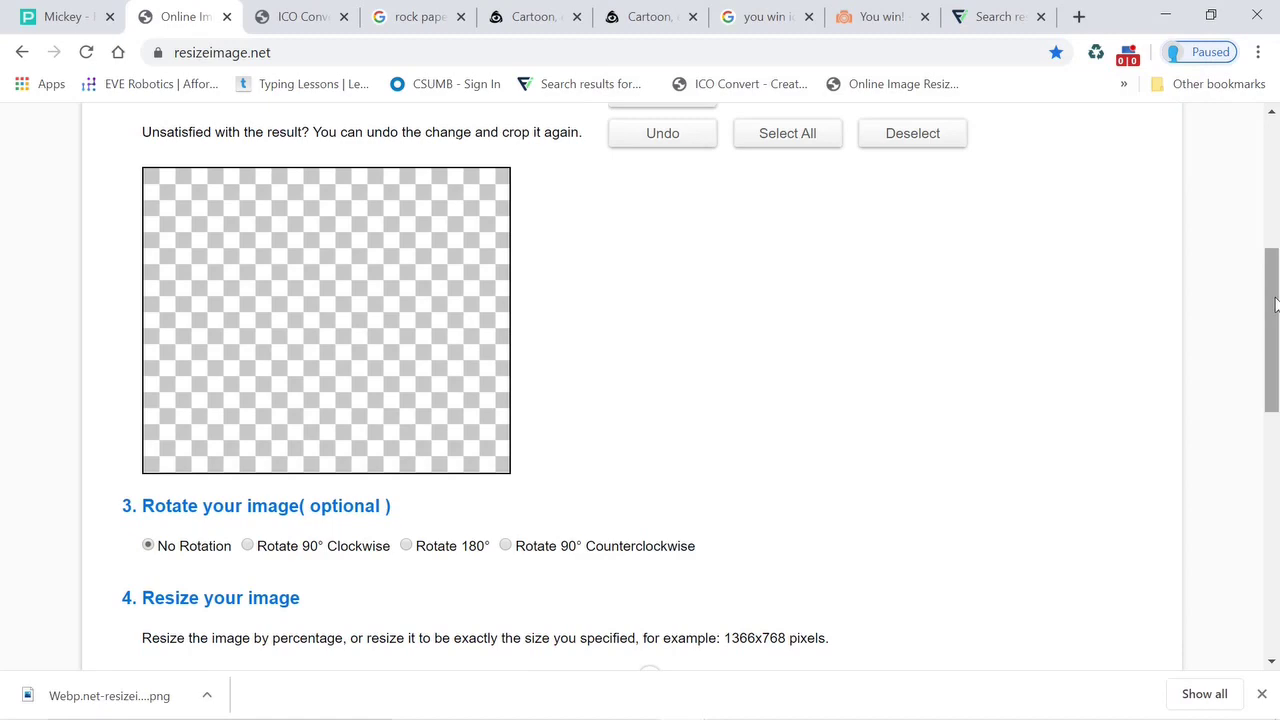
left_click_drag(1275, 305, 1275, 465)
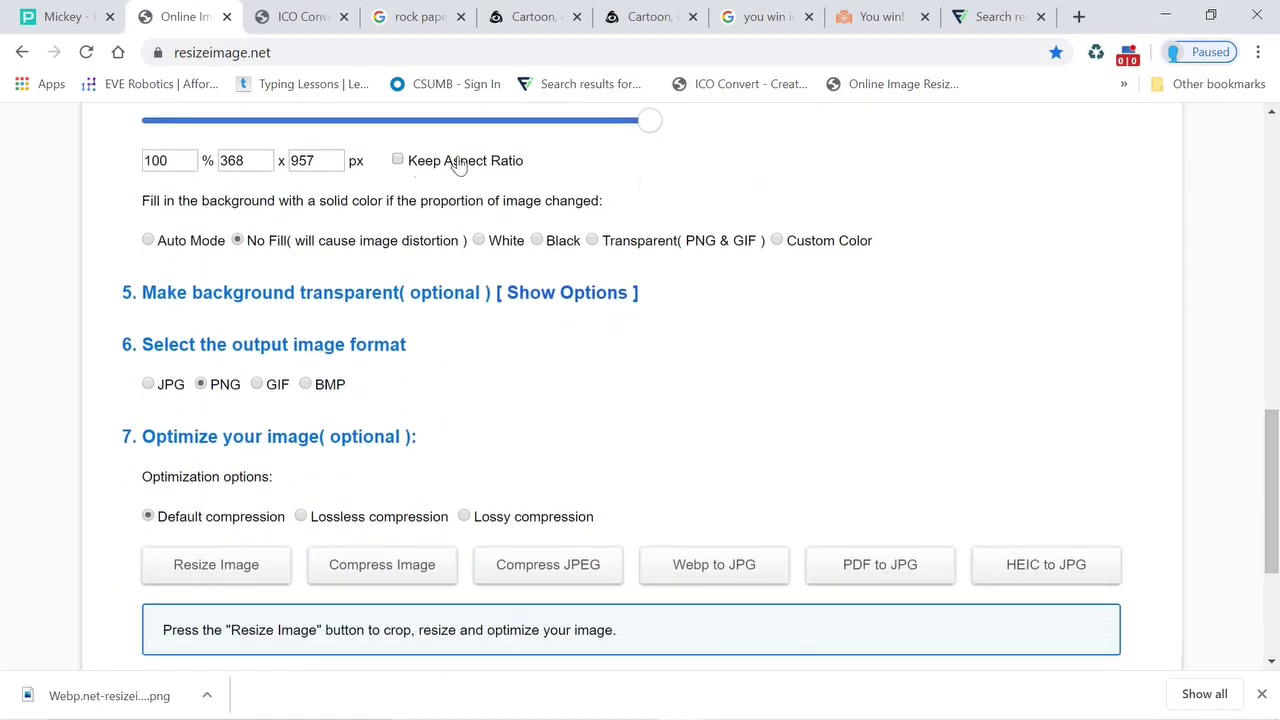
Step: Crop the uploaded image to the open paper hand, using a 368 x 320 px area at X 0, Y 318
left_click_drag(1278, 370, 1083, 249)
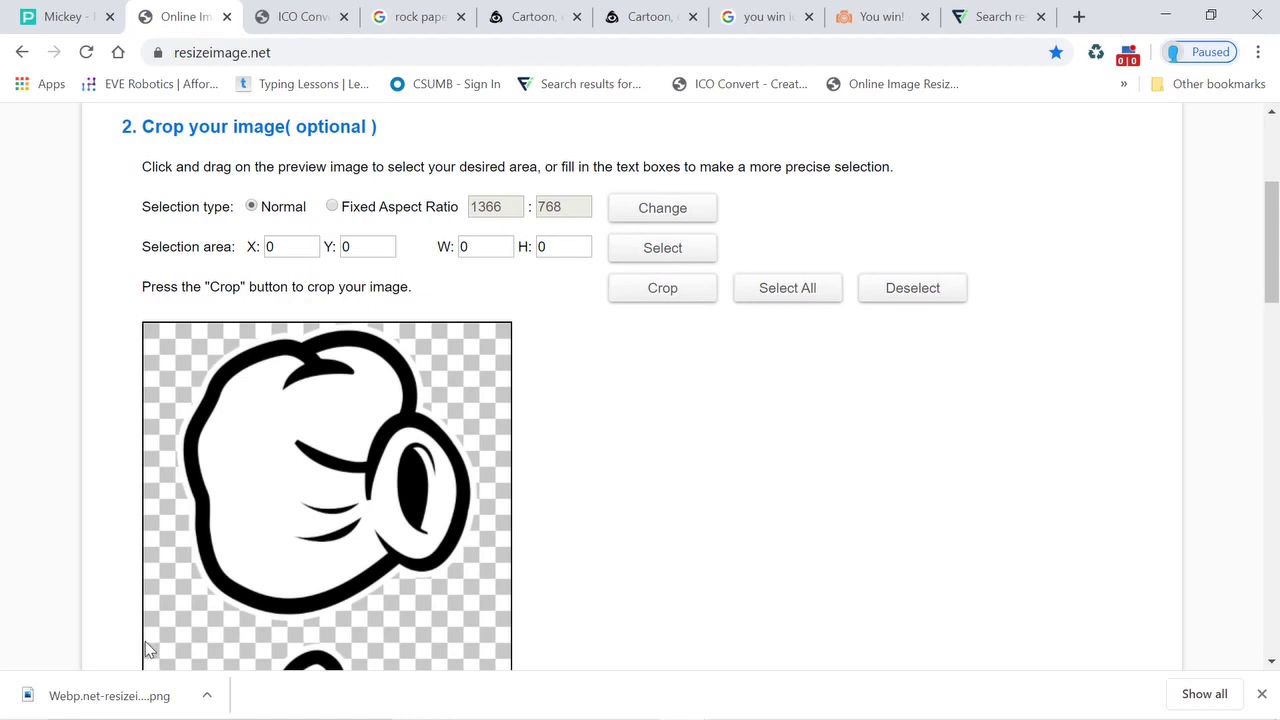
left_click_drag(146, 645, 563, 719)
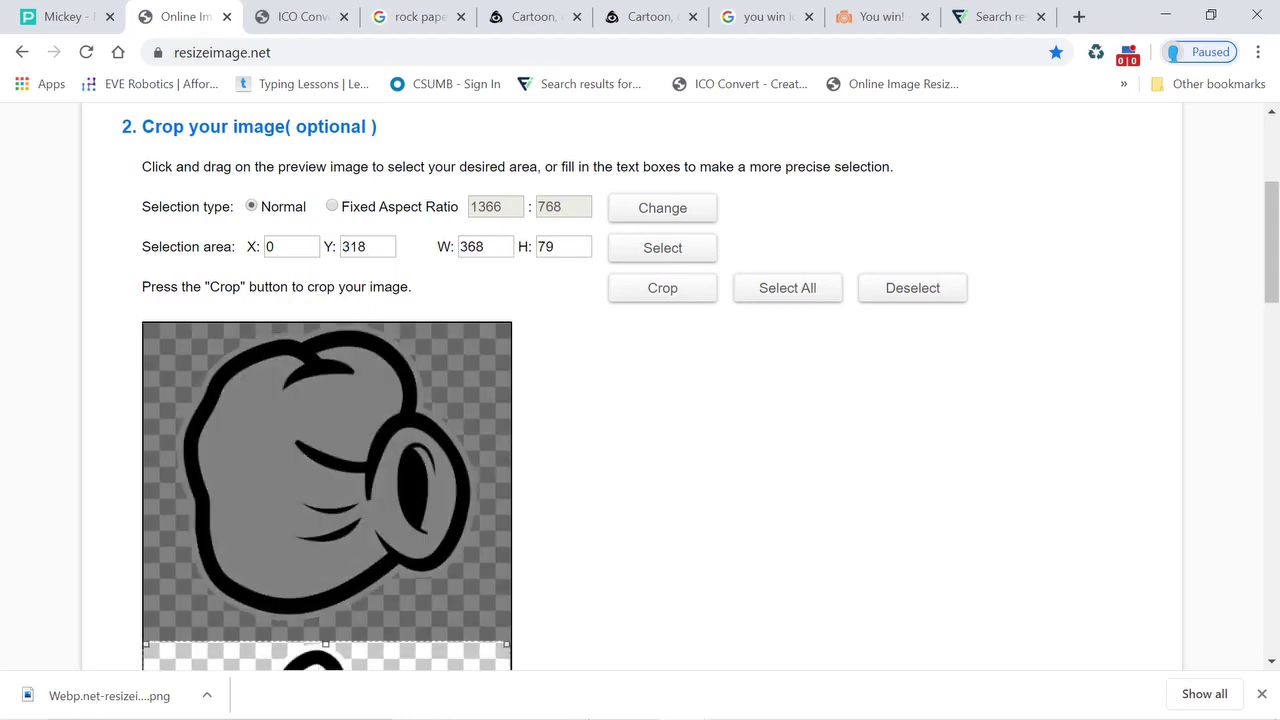
scroll(640, 390, "down", 3)
scroll(640, 390, "down", 4)
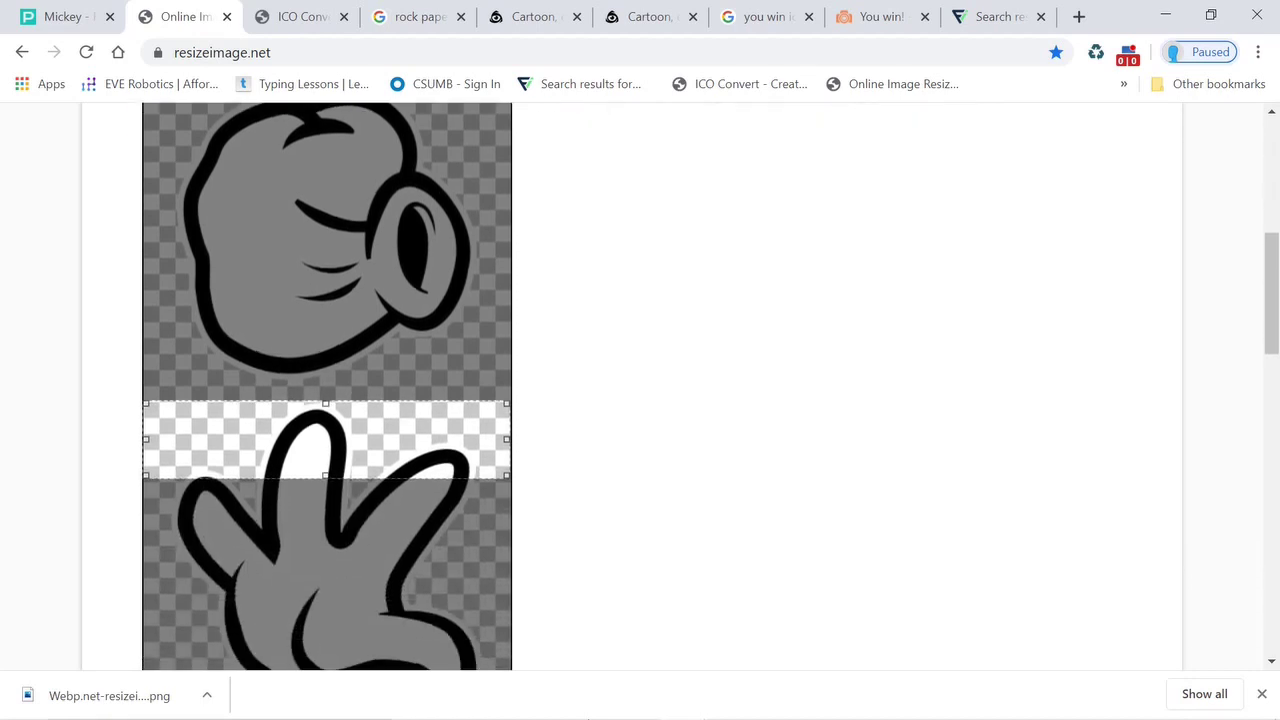
left_click_drag(563, 719, 573, 568)
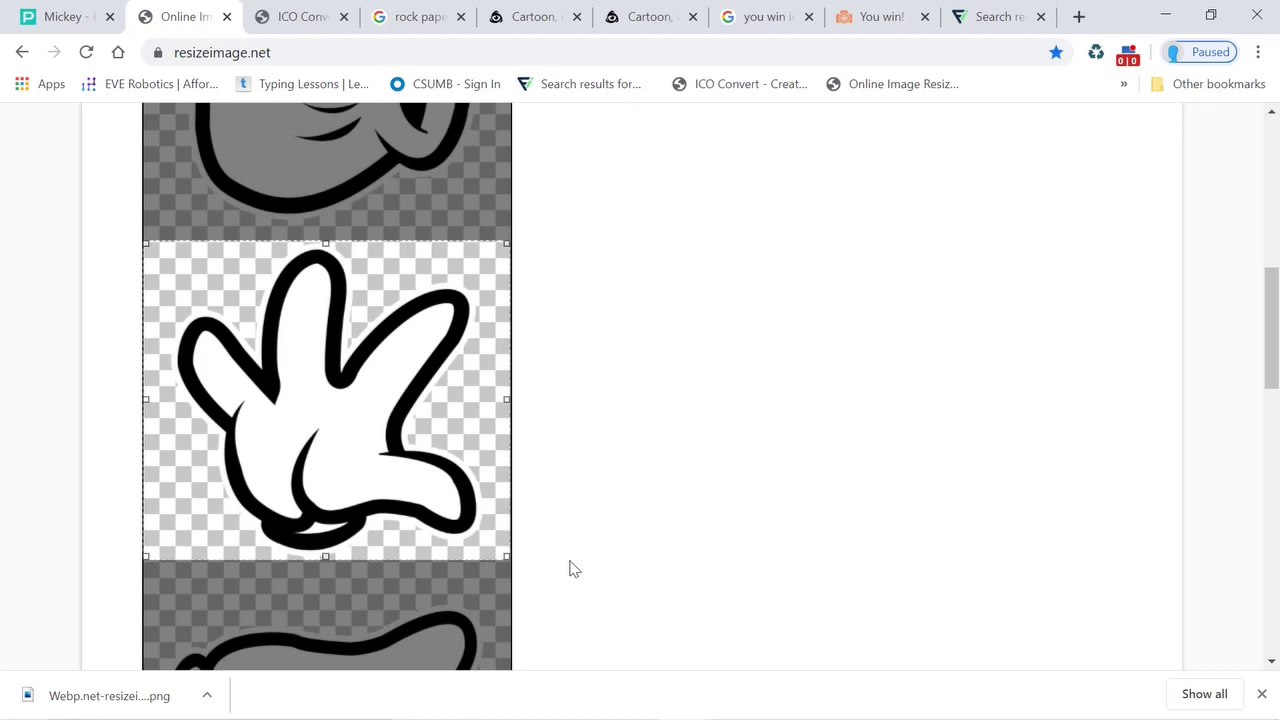
scroll(573, 568, "up", 2)
scroll(573, 568, "up", 5)
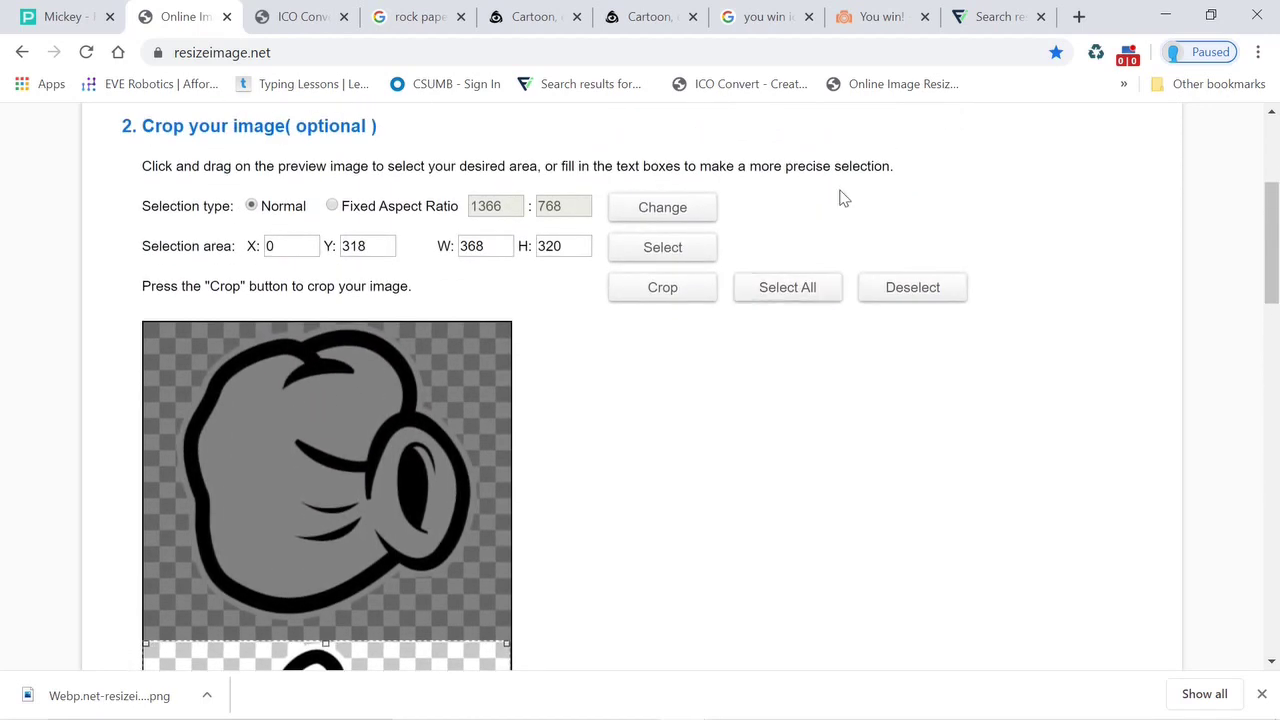
left_click(676, 291)
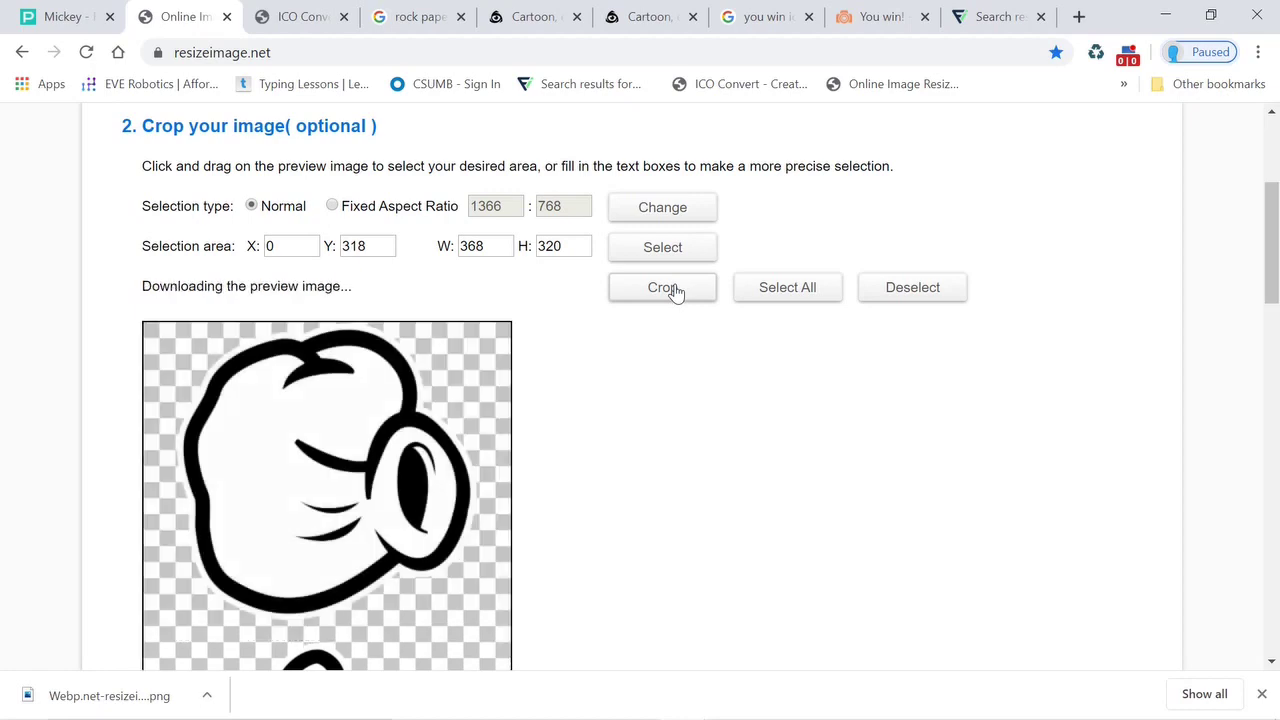
left_click_drag(1276, 262, 1276, 478)
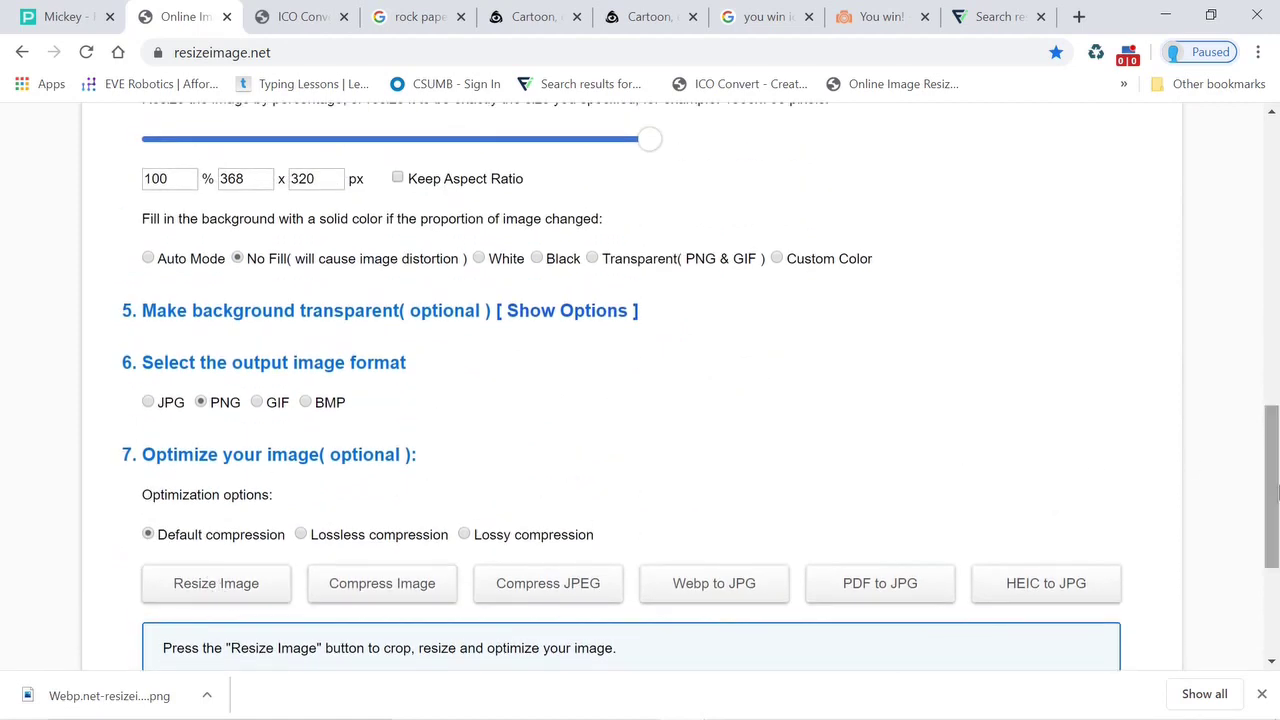
left_click_drag(1276, 492, 1276, 510)
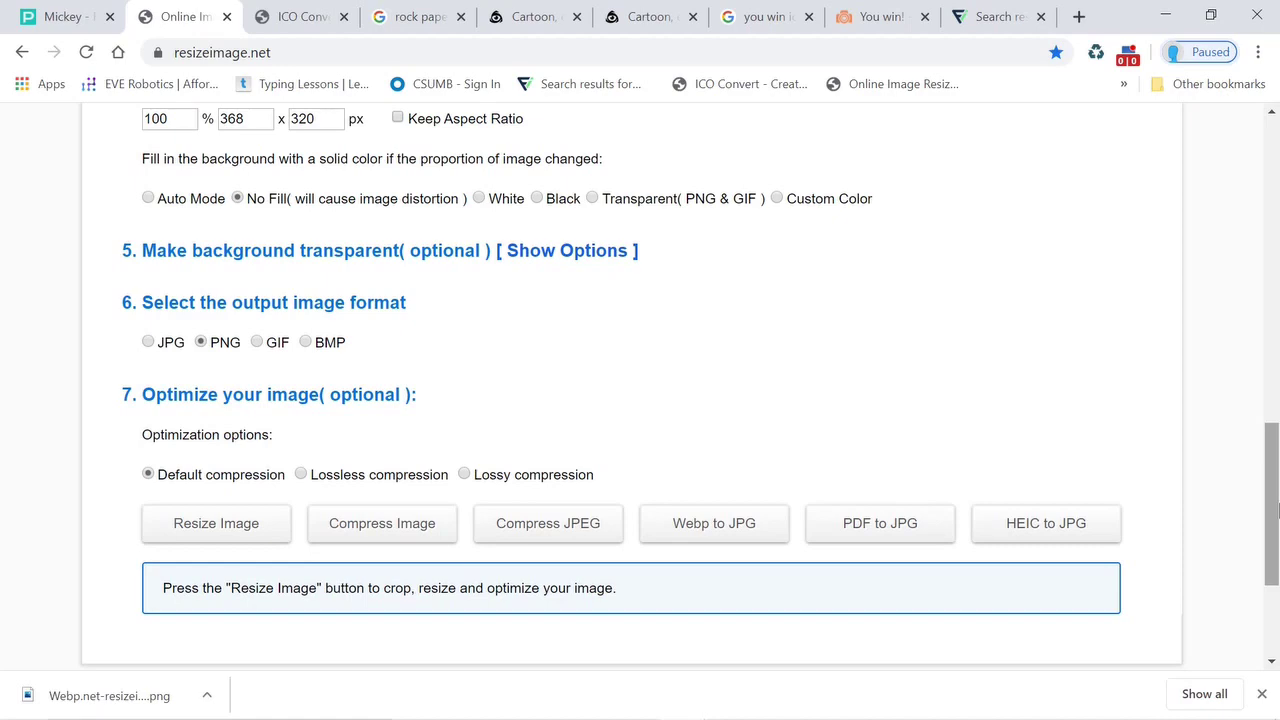
Step: Switch to the RockPaperScissors folder in File Explorer and look at the paper, rock, scissors and rock2 images
left_click(1166, 14)
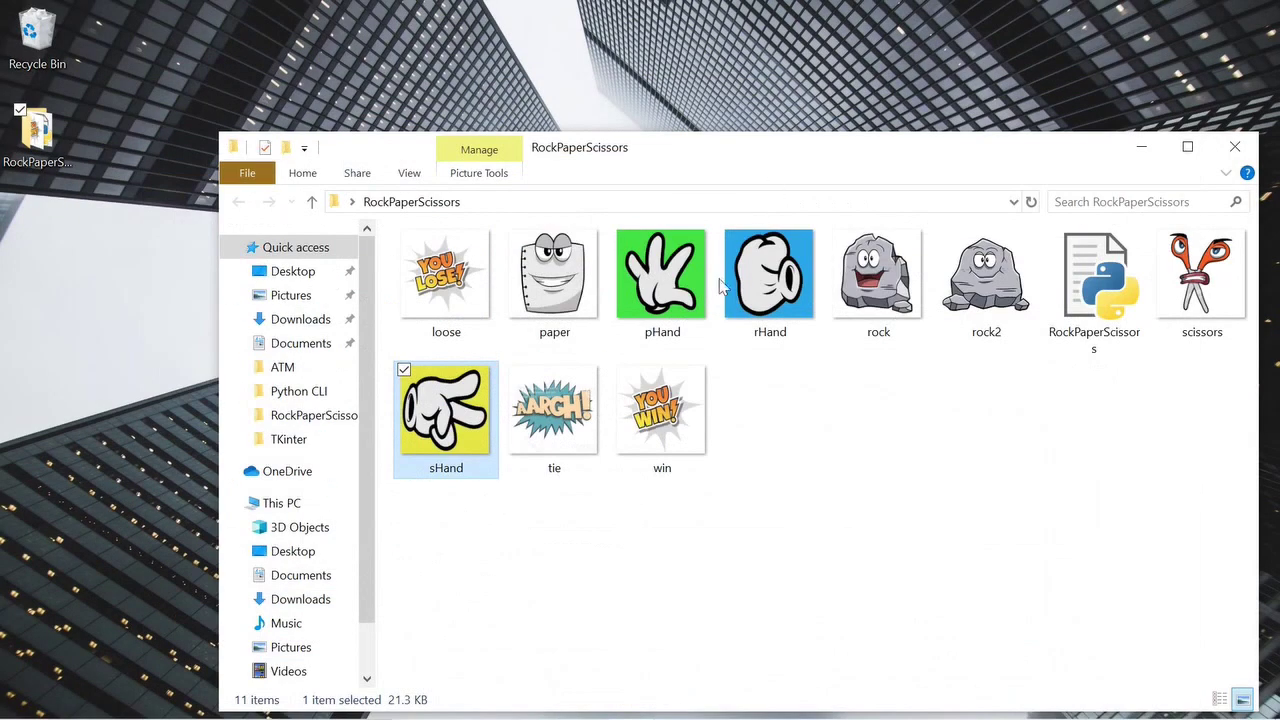
left_click(757, 467)
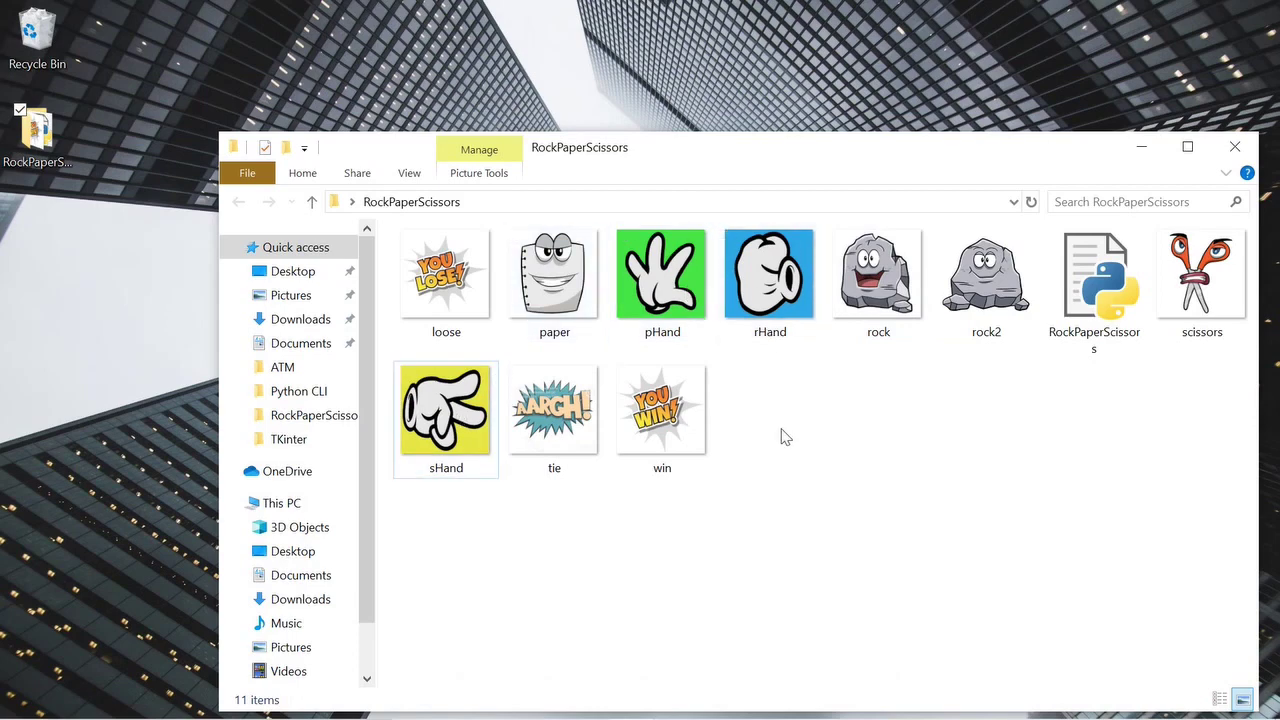
left_click(555, 275)
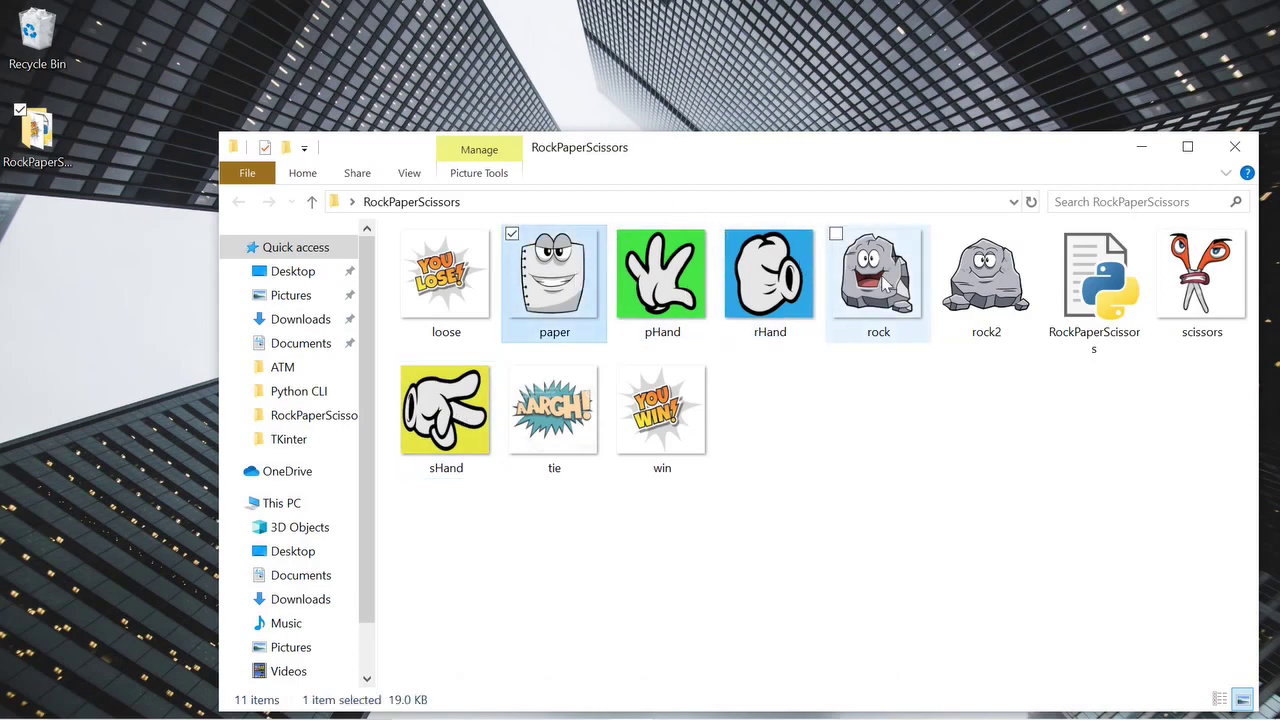
left_click(882, 284)
left_click(1185, 290)
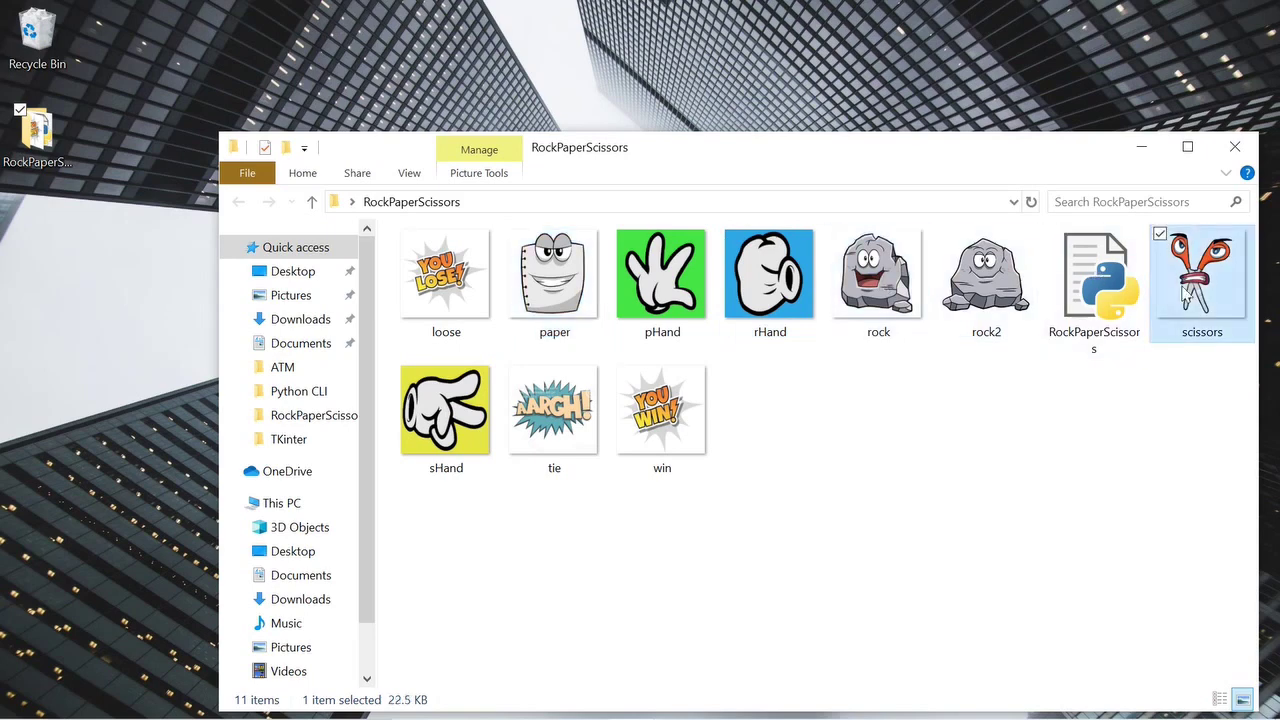
left_click(982, 288)
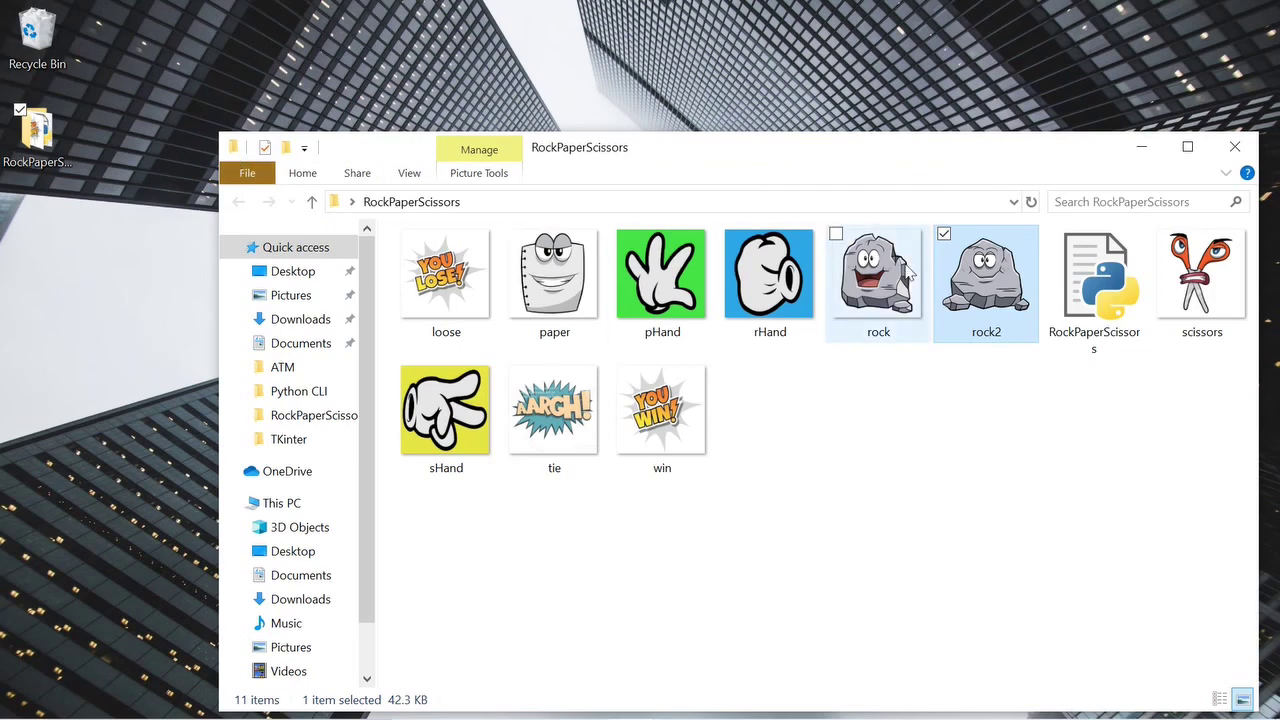
Step: Switch to Chrome and examine the Google image results for rock paper scissors emoji cartoon and Iconfinder's Rock Paper Scissors Emoji set
left_click(683, 700)
left_click(840, 623)
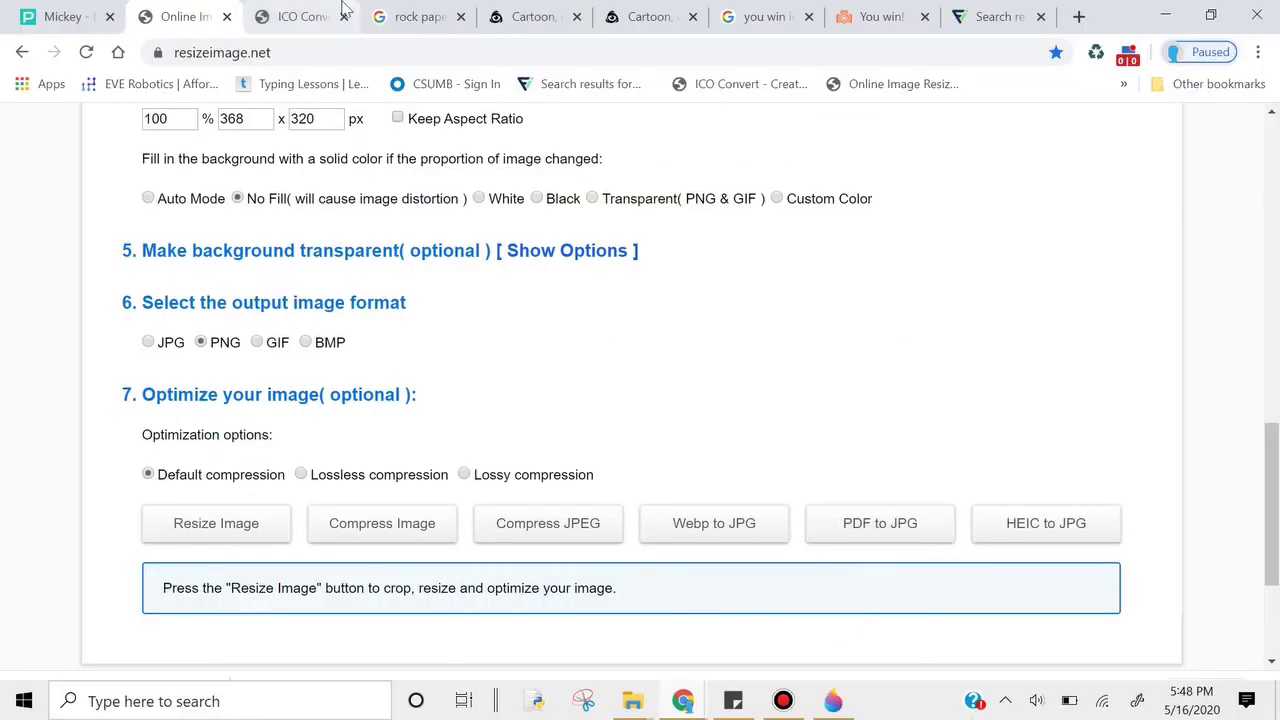
left_click(424, 8)
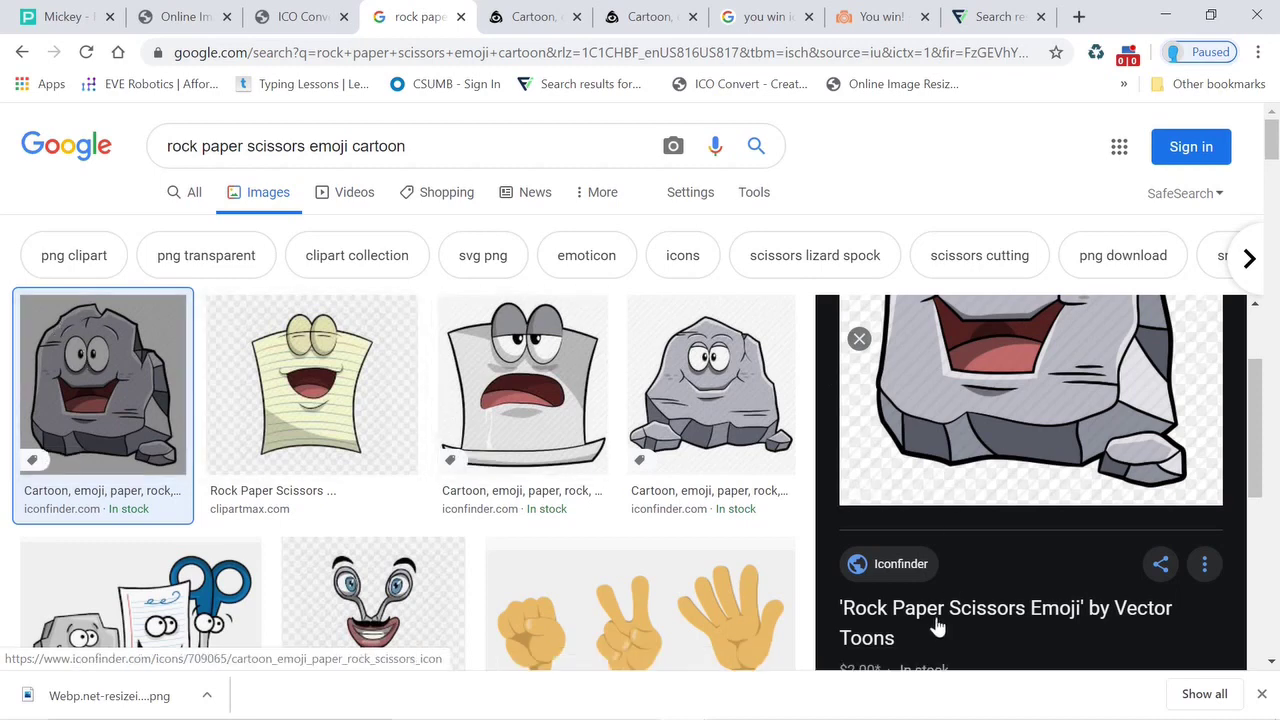
left_click(545, 18)
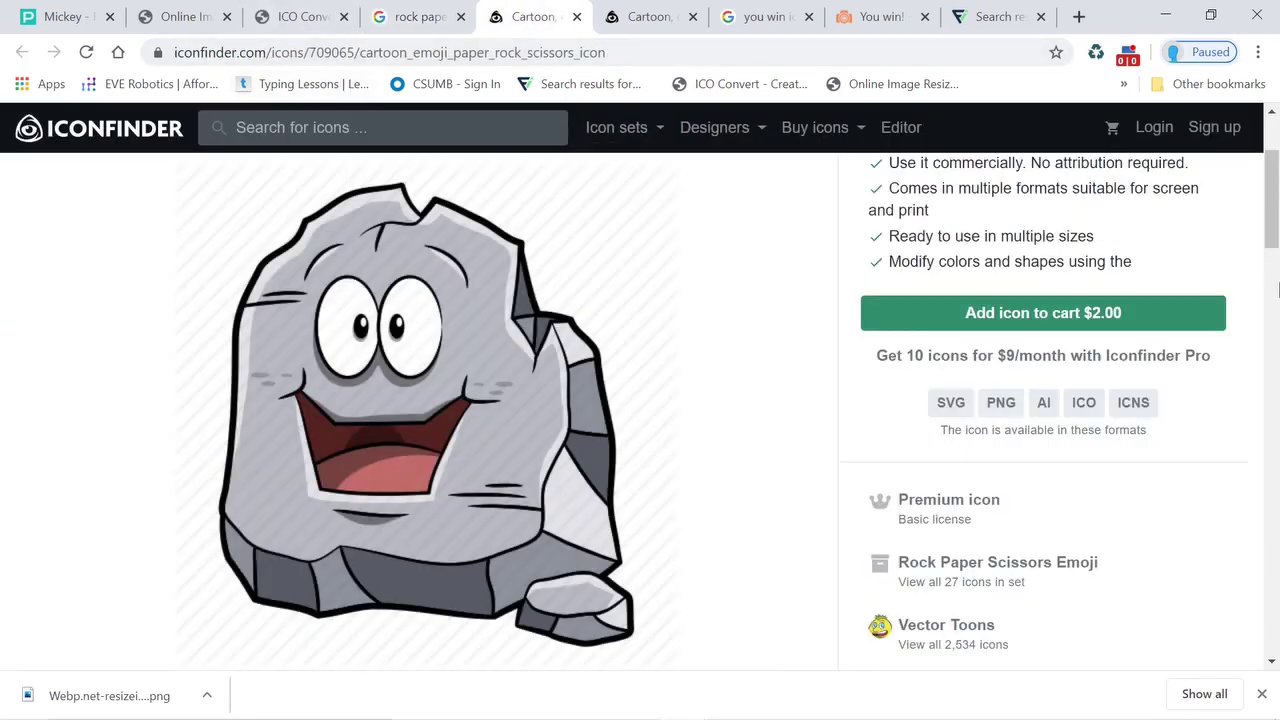
left_click_drag(1274, 197, 1274, 312)
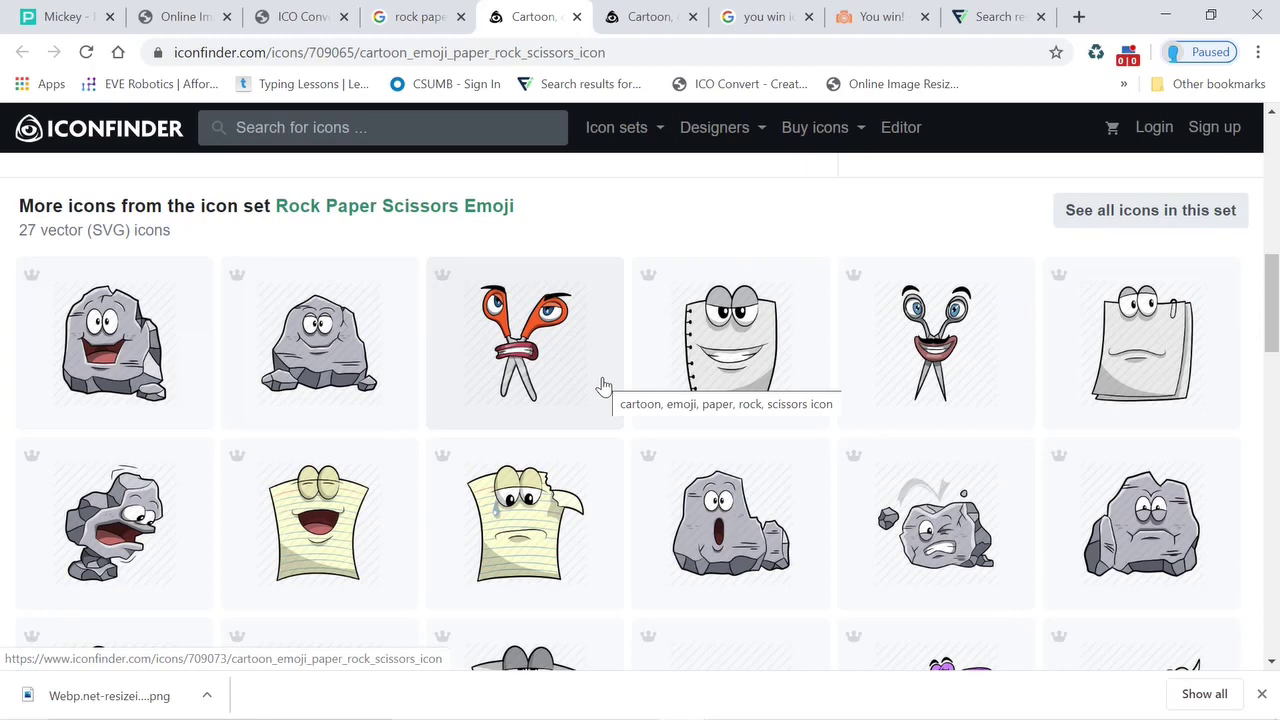
left_click_drag(1266, 265, 1255, 162)
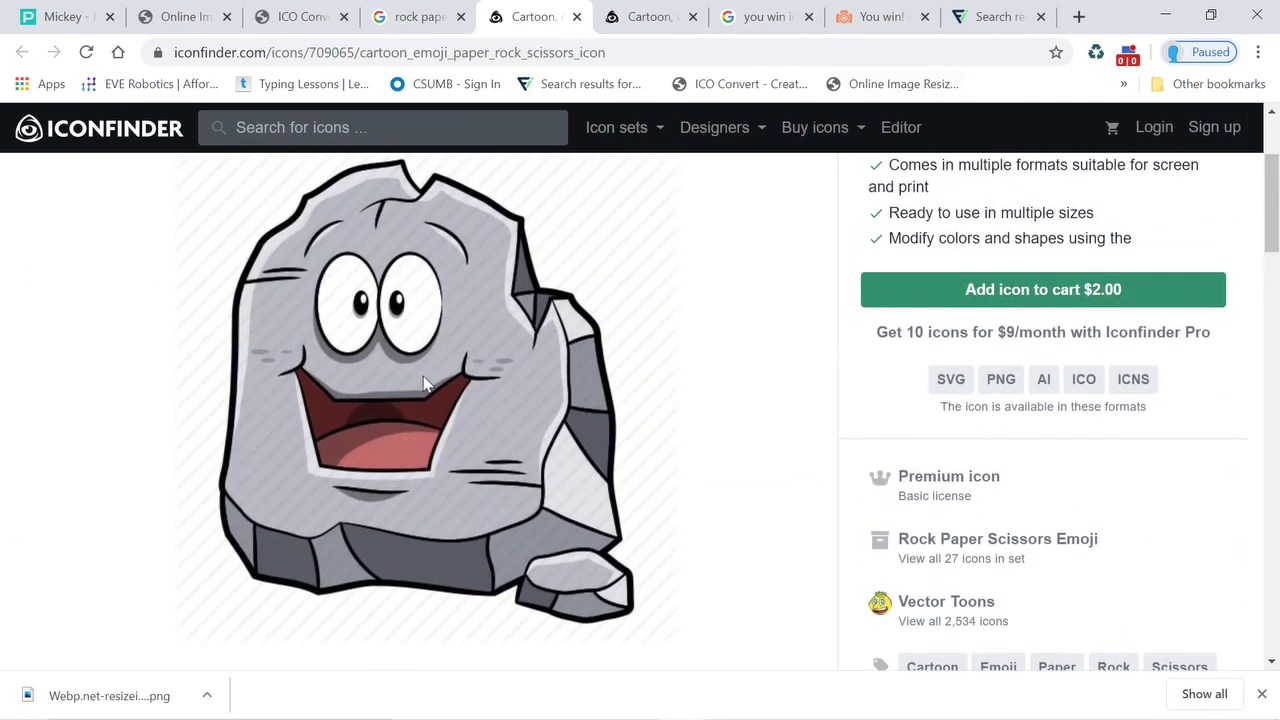
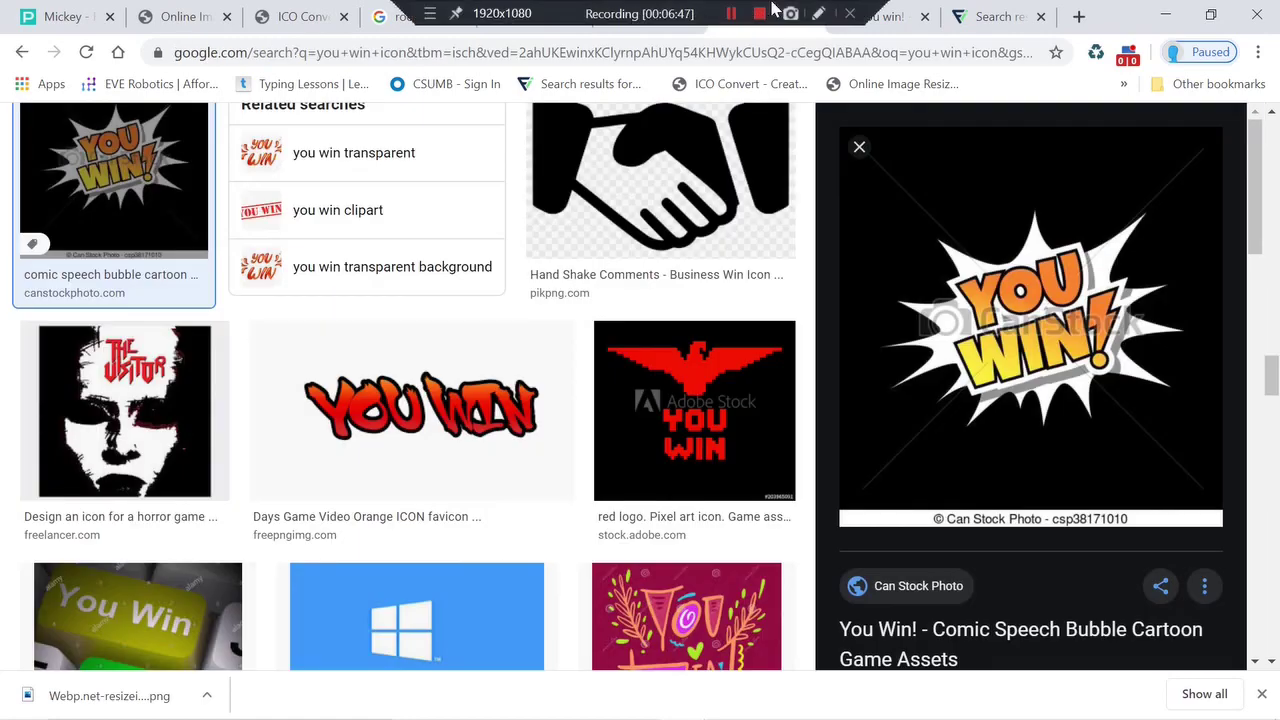
left_click(440, 19)
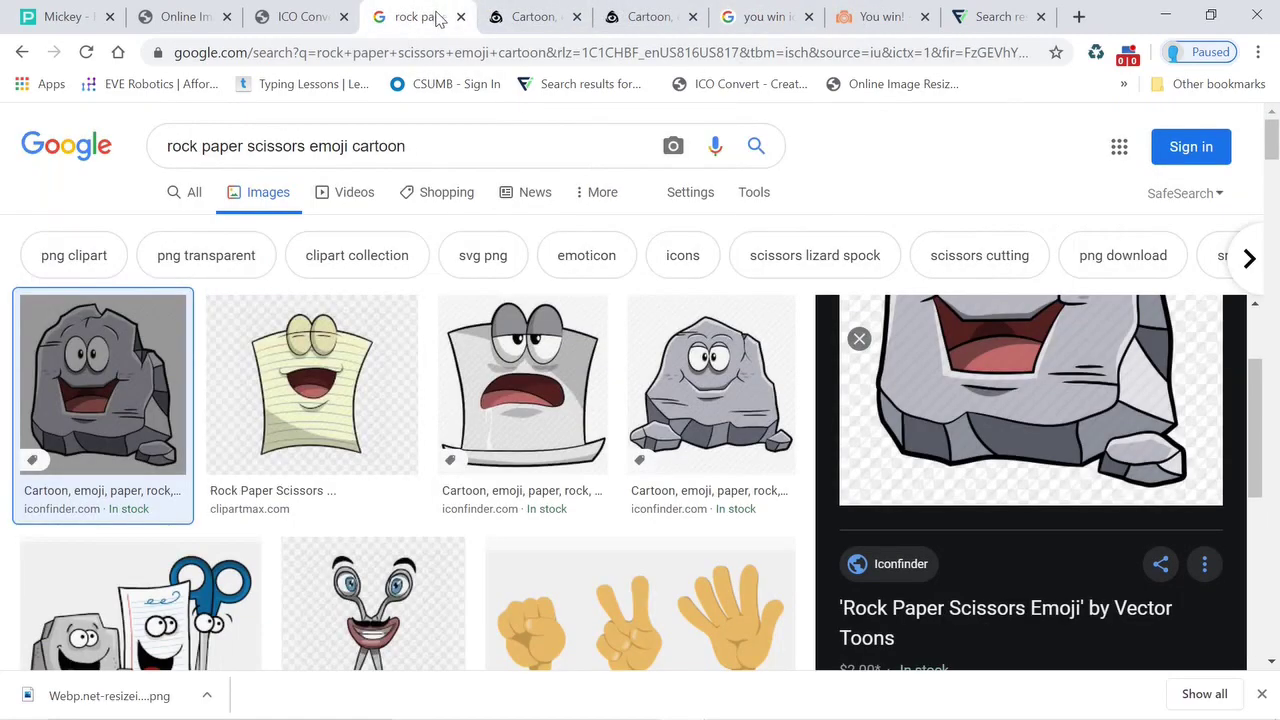
left_click_drag(1270, 140, 1272, 425)
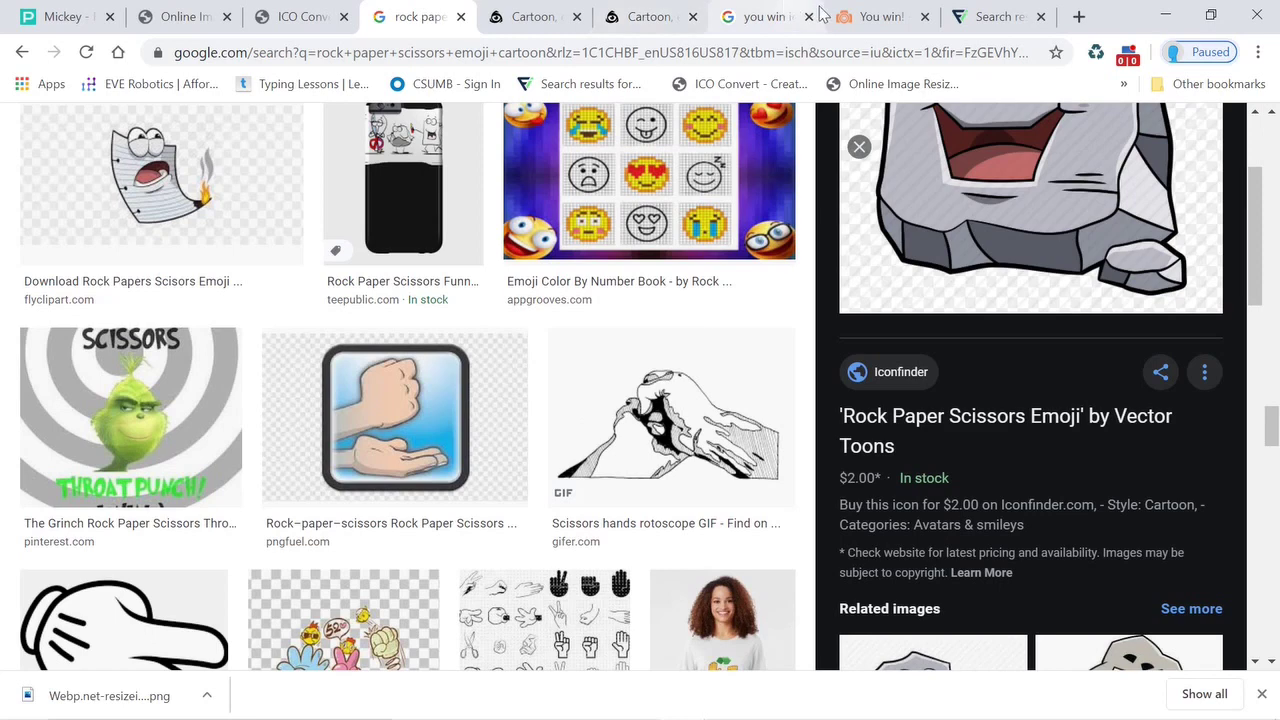
Step: On Flaticon, view the flat blue and grey Copy icon from the paper results and its PNG size options, closing the icon details
left_click(1015, 17)
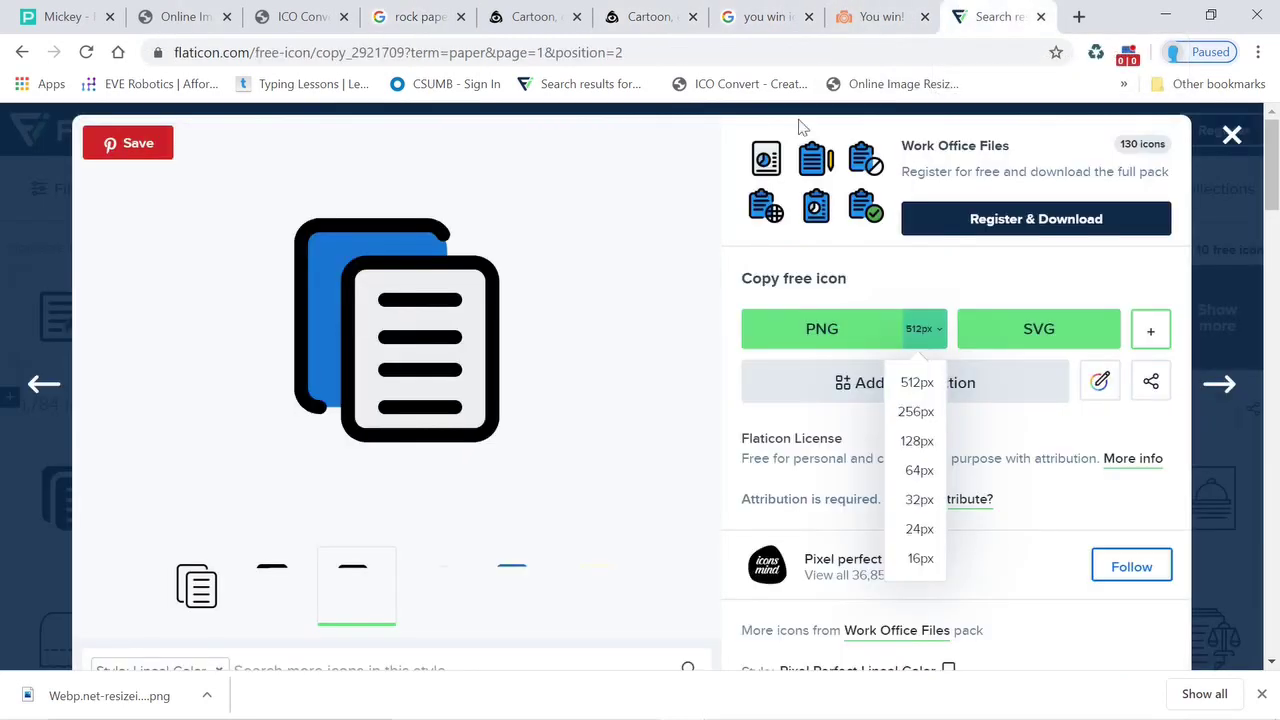
left_click(1232, 134)
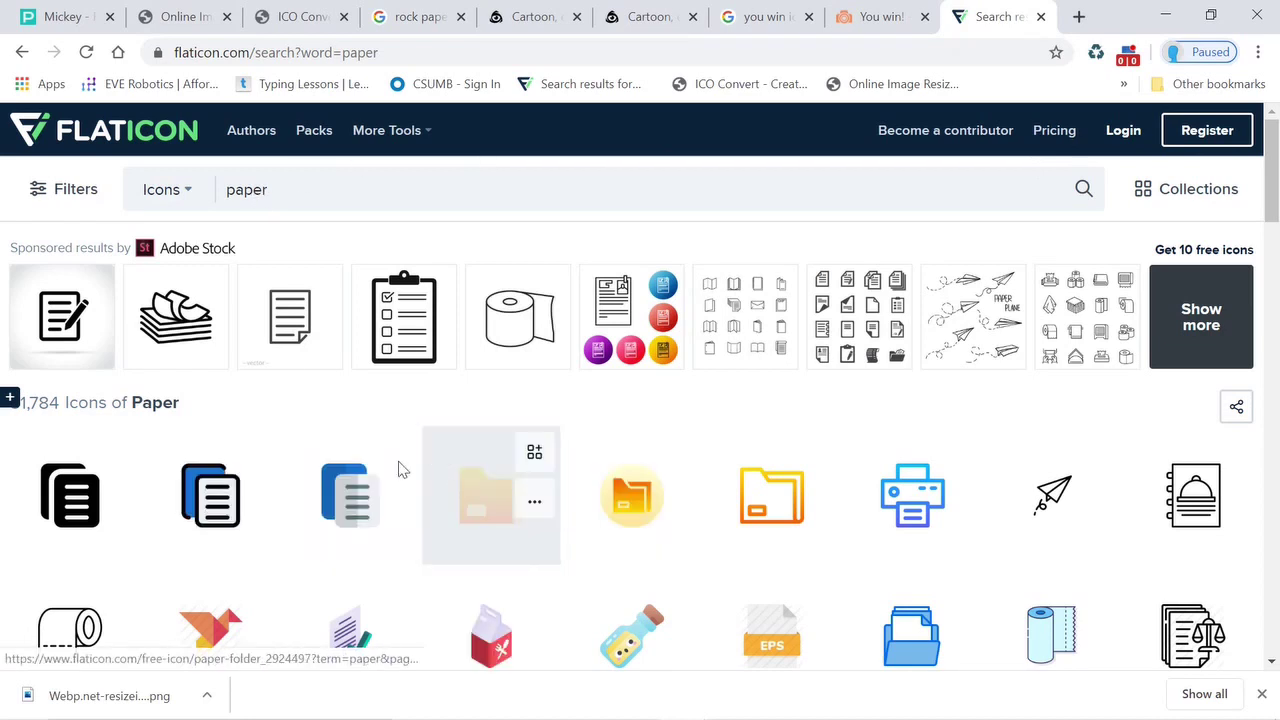
left_click(340, 490)
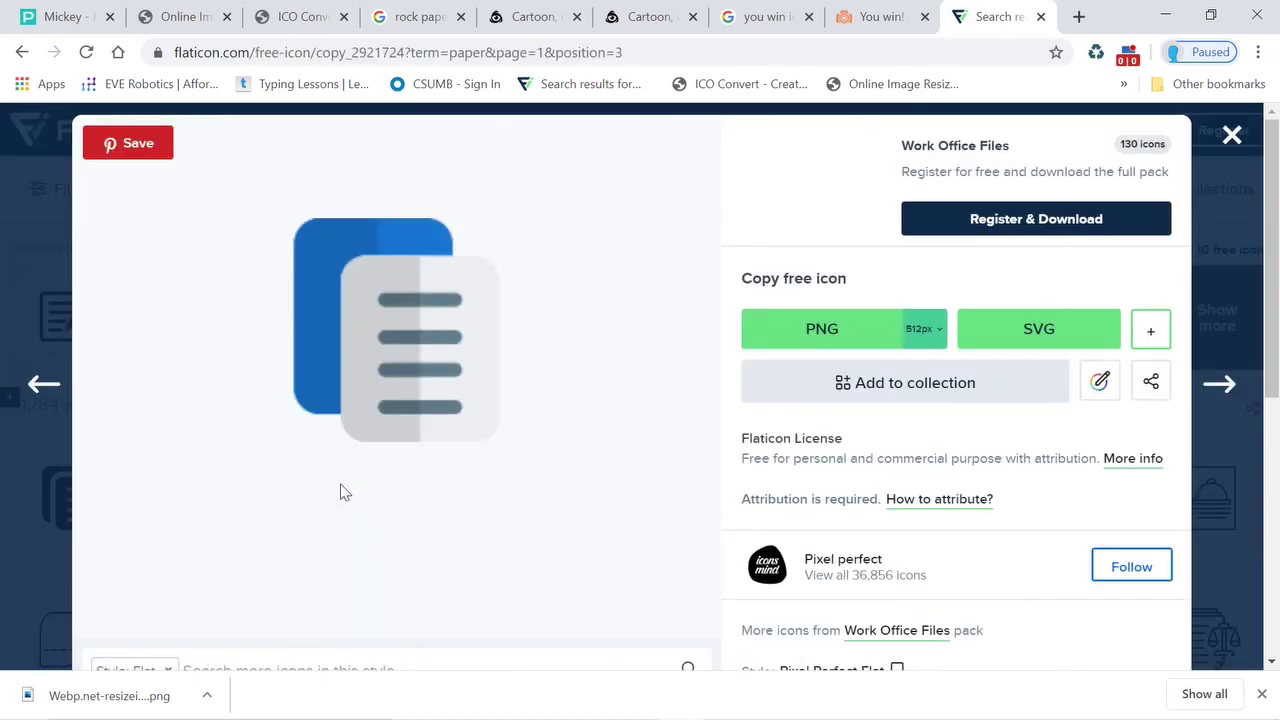
left_click(935, 340)
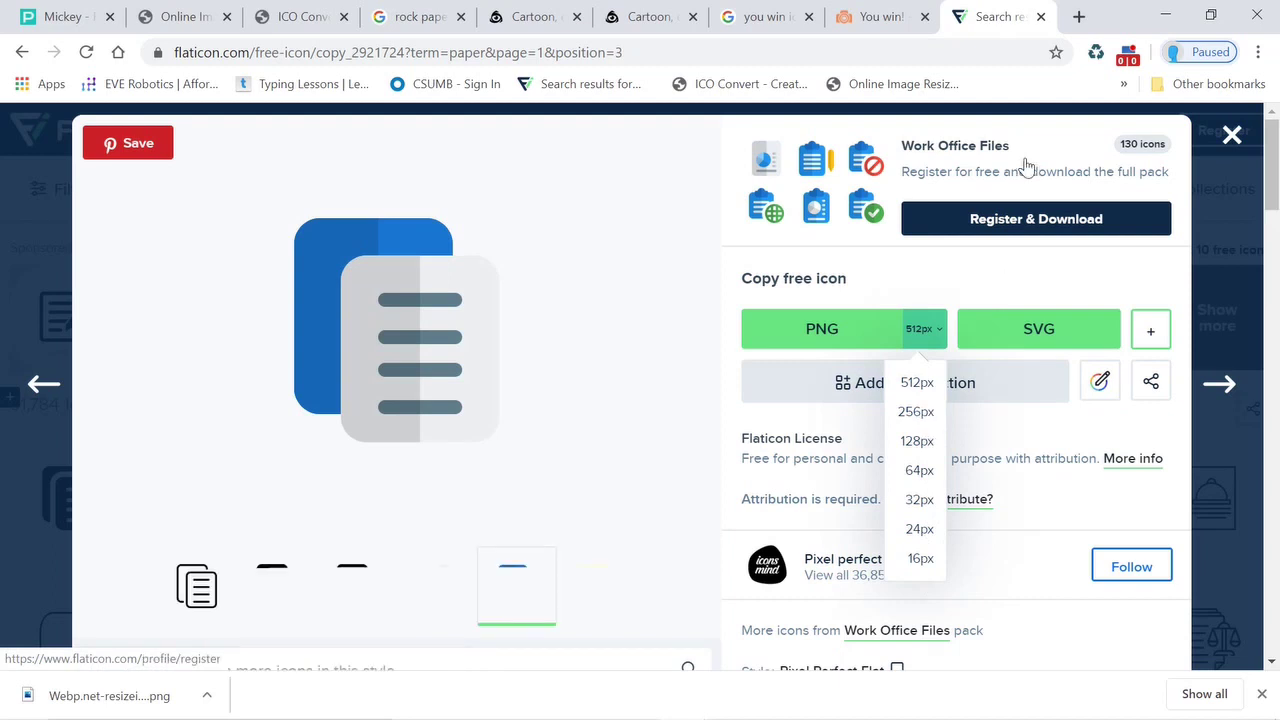
left_click(1232, 133)
Step: Search Flaticon for rock icons and view the details of the grey Stone icon, closing them when done
left_click_drag(305, 192, 208, 200)
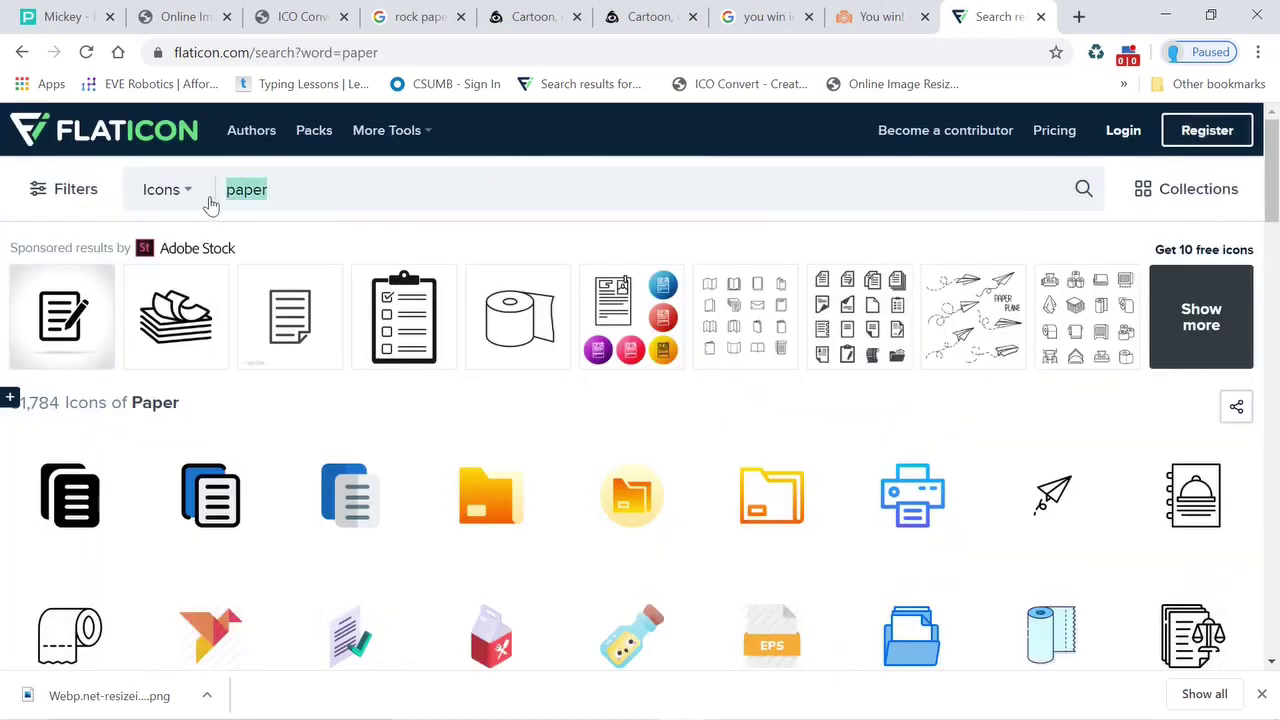
type("rock")
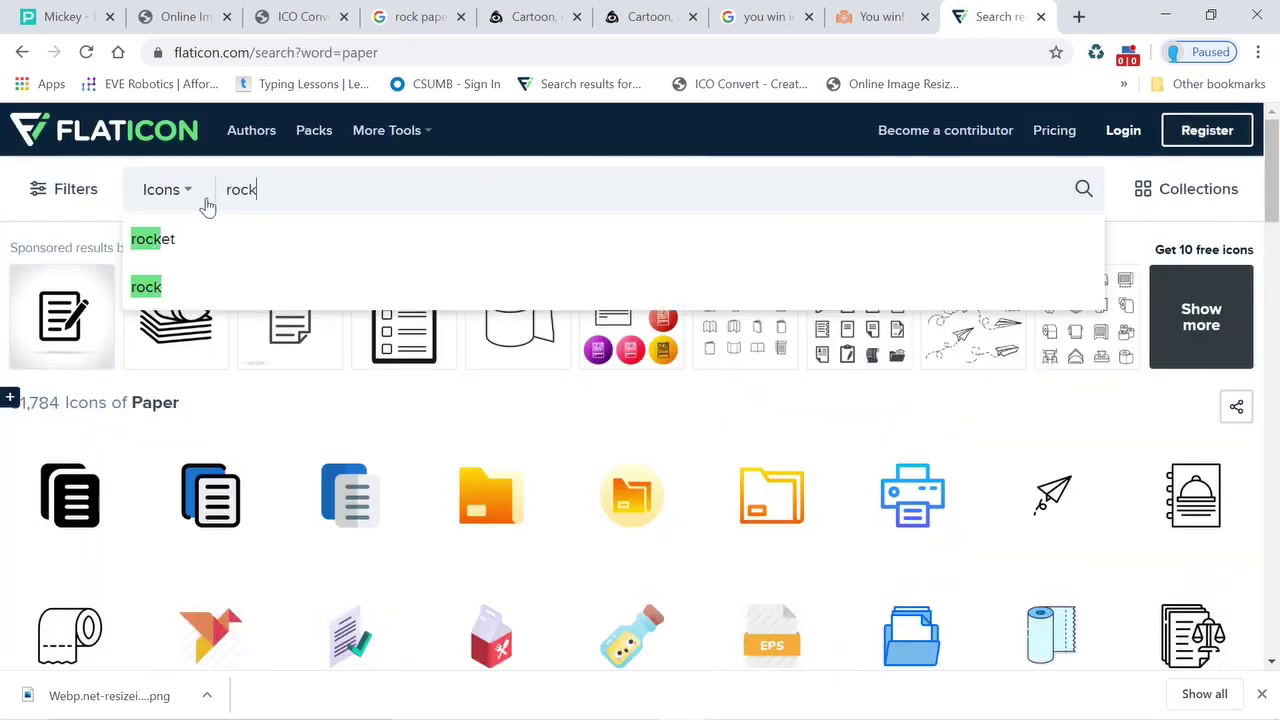
left_click(1084, 191)
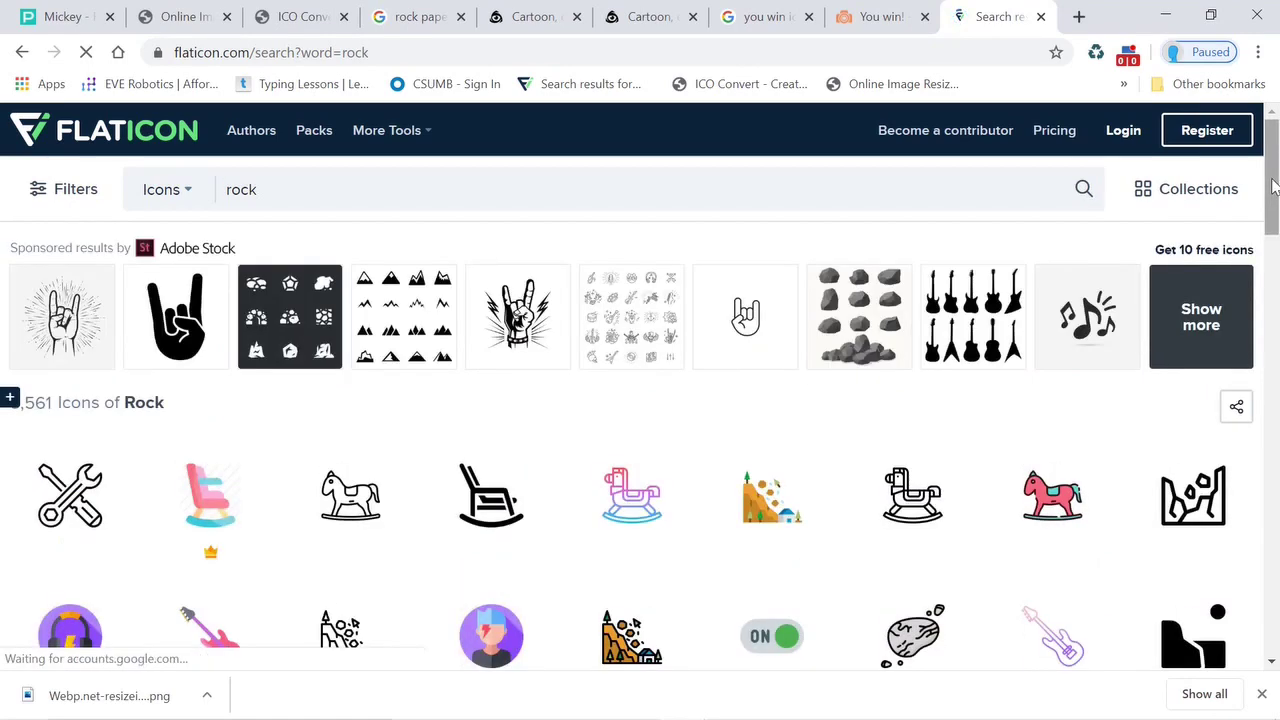
scroll(1273, 187, "down", 1)
scroll(1276, 215, "down", 2)
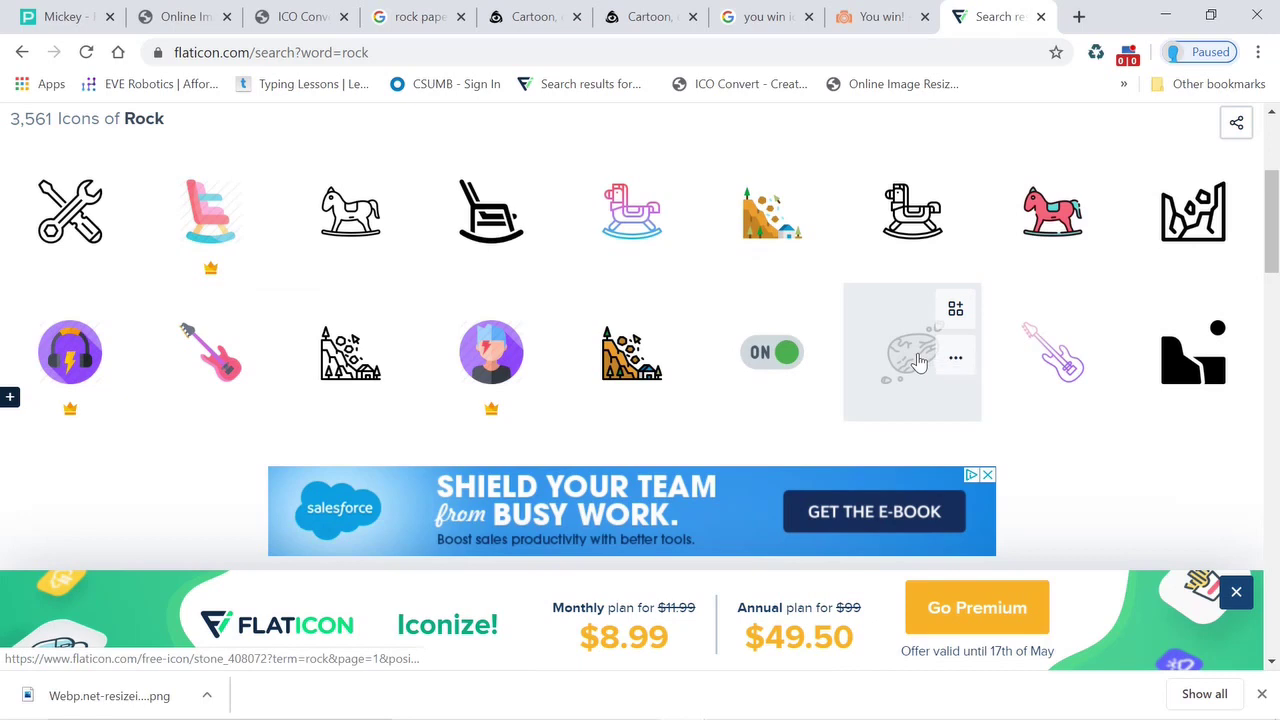
left_click(915, 360)
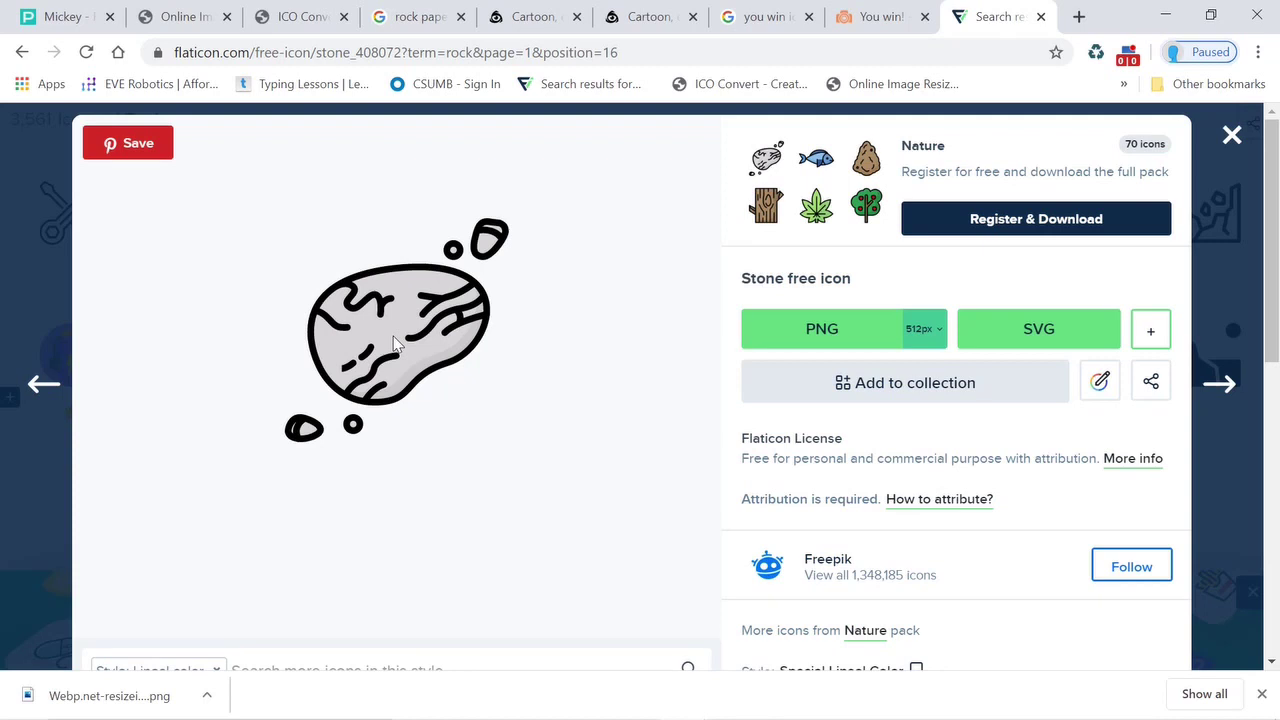
left_click(1232, 137)
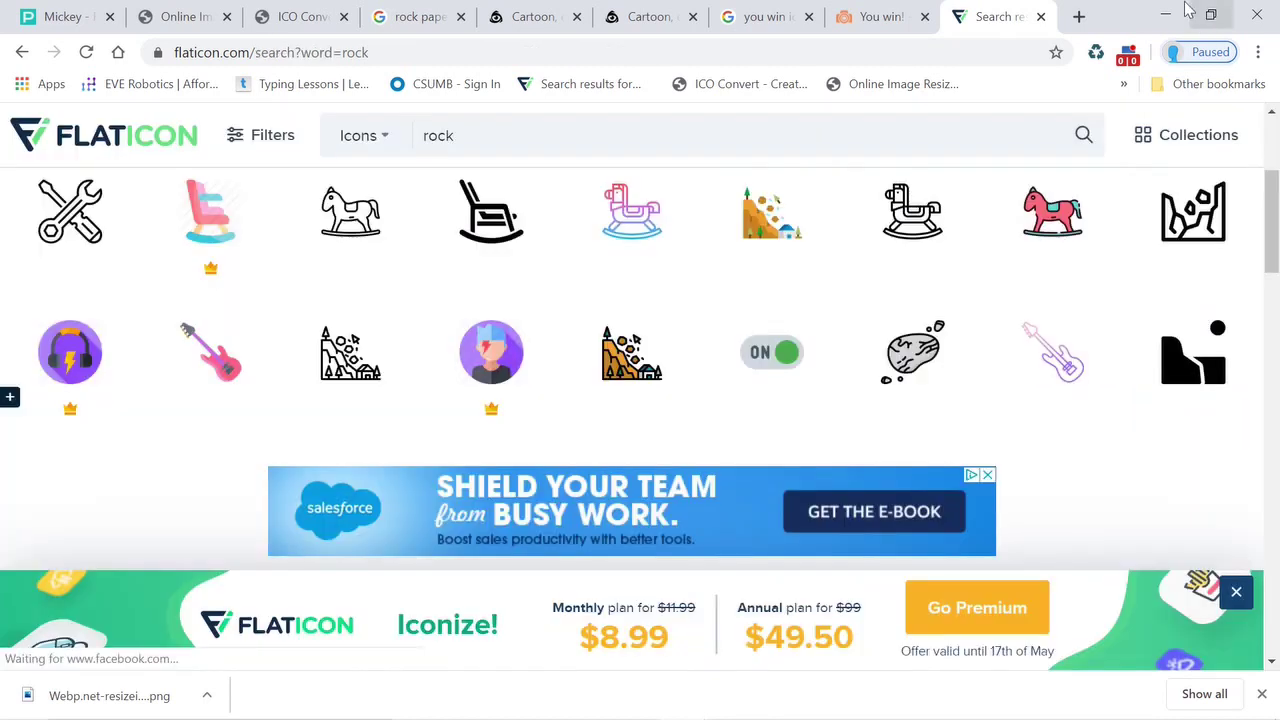
Step: Switch to File Explorer to look at the images in the RockPaperScissors folder, and return to Chrome
left_click(1165, 15)
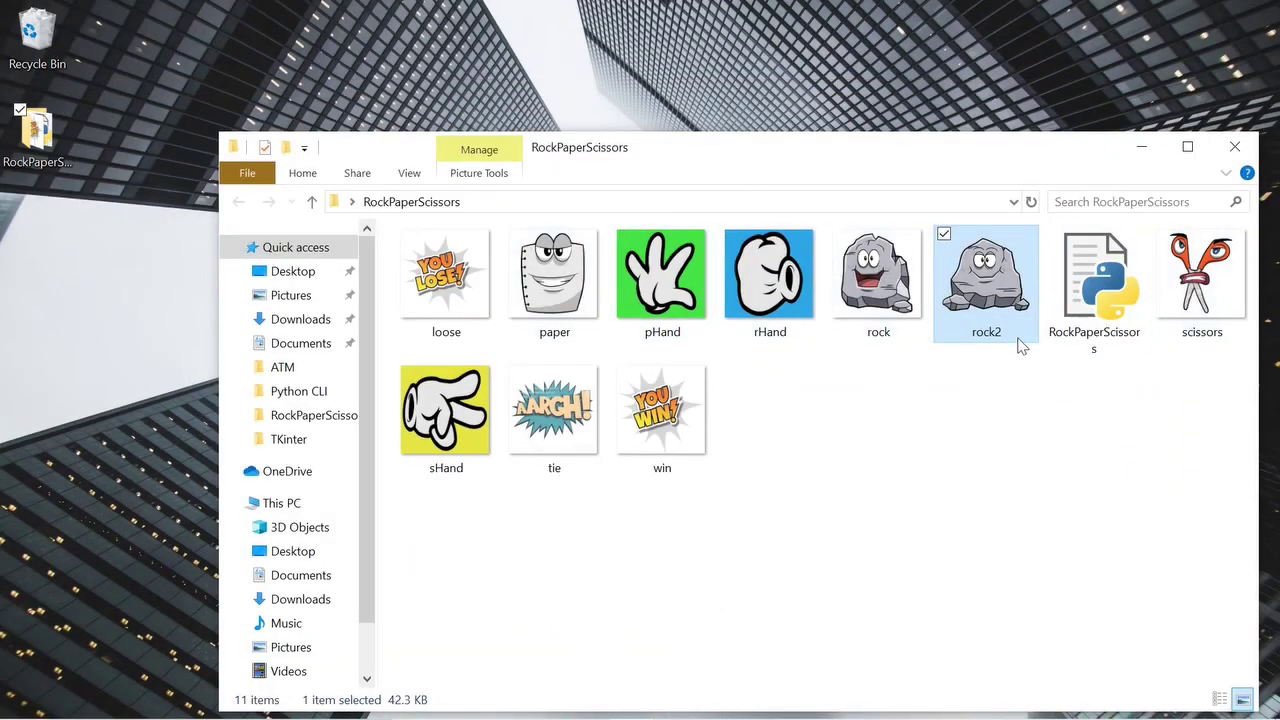
mouse_move(394, 674)
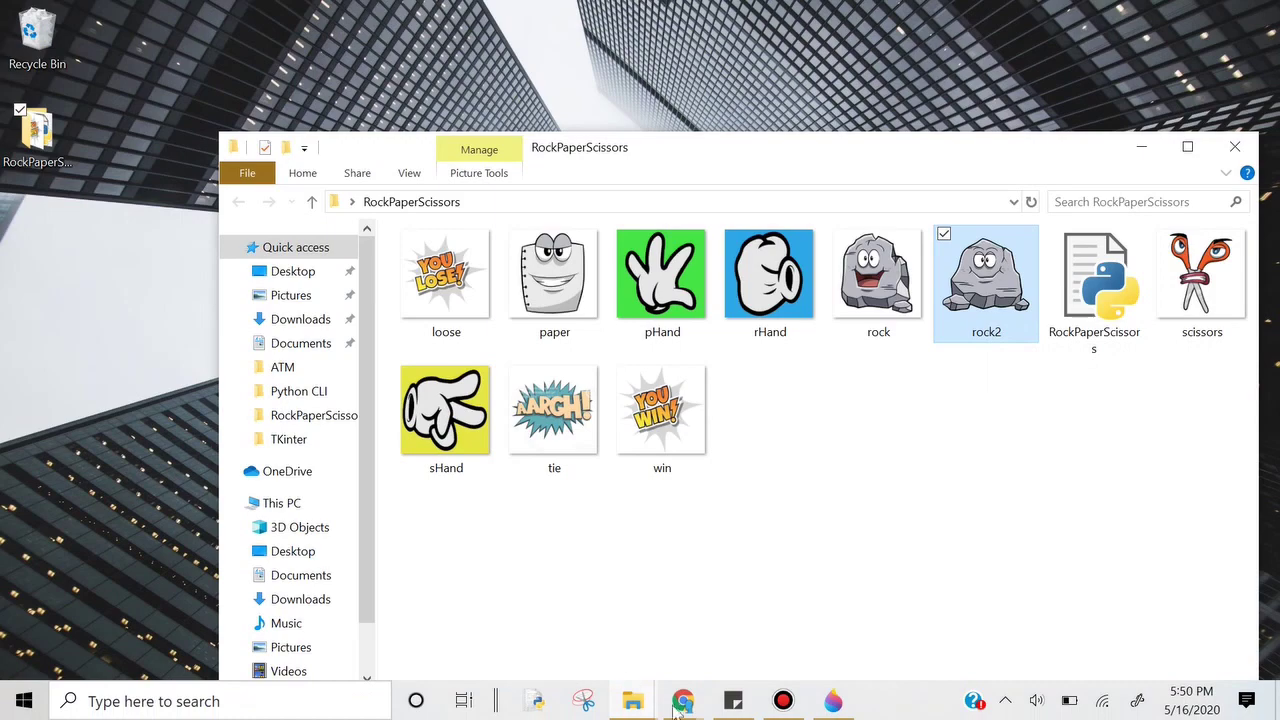
mouse_move(683, 700)
left_click(805, 600)
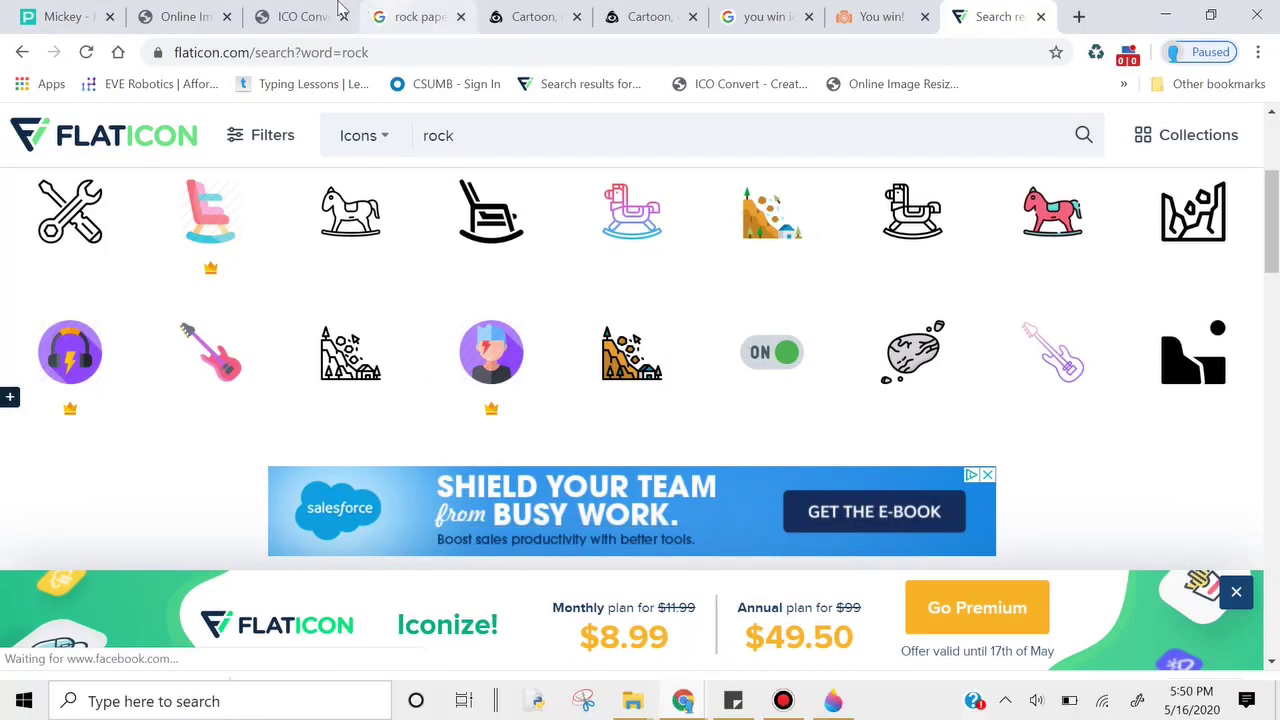
Step: On ICO Convert, view the upload file picker without choosing a file, and examine the icon format and conversion options
left_click(300, 16)
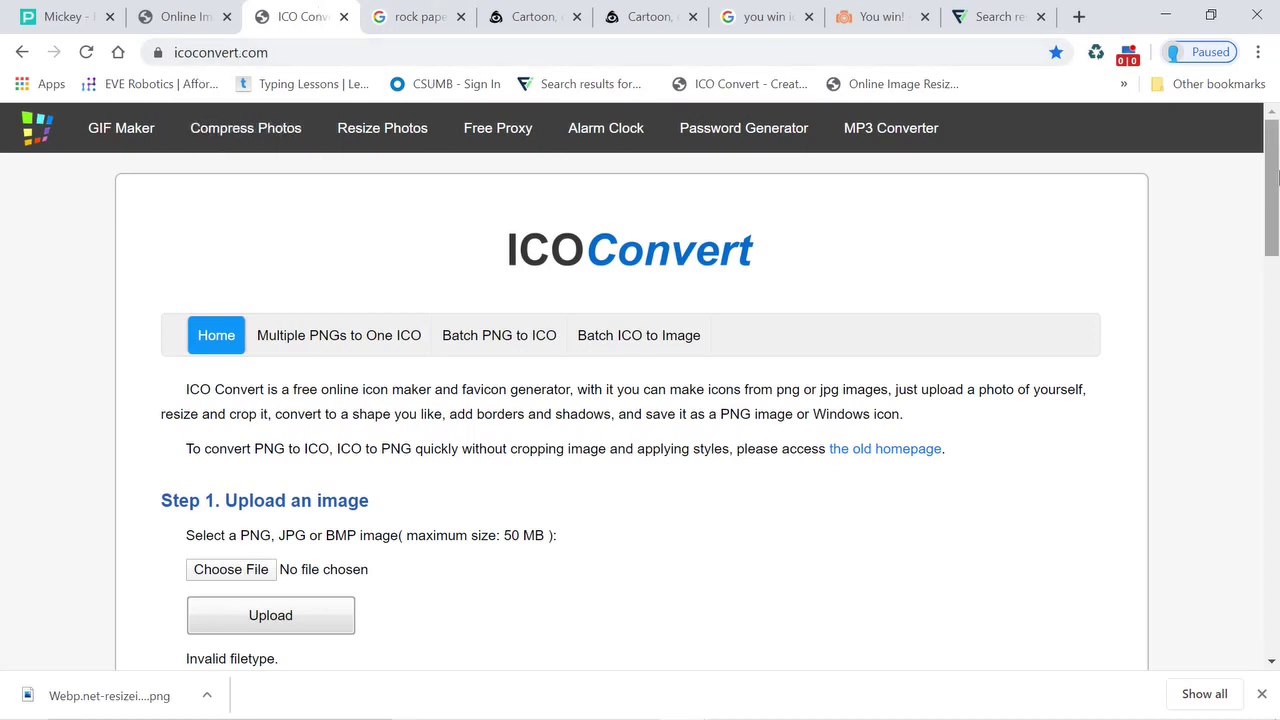
scroll(1270, 190, "down", 2)
left_click(236, 362)
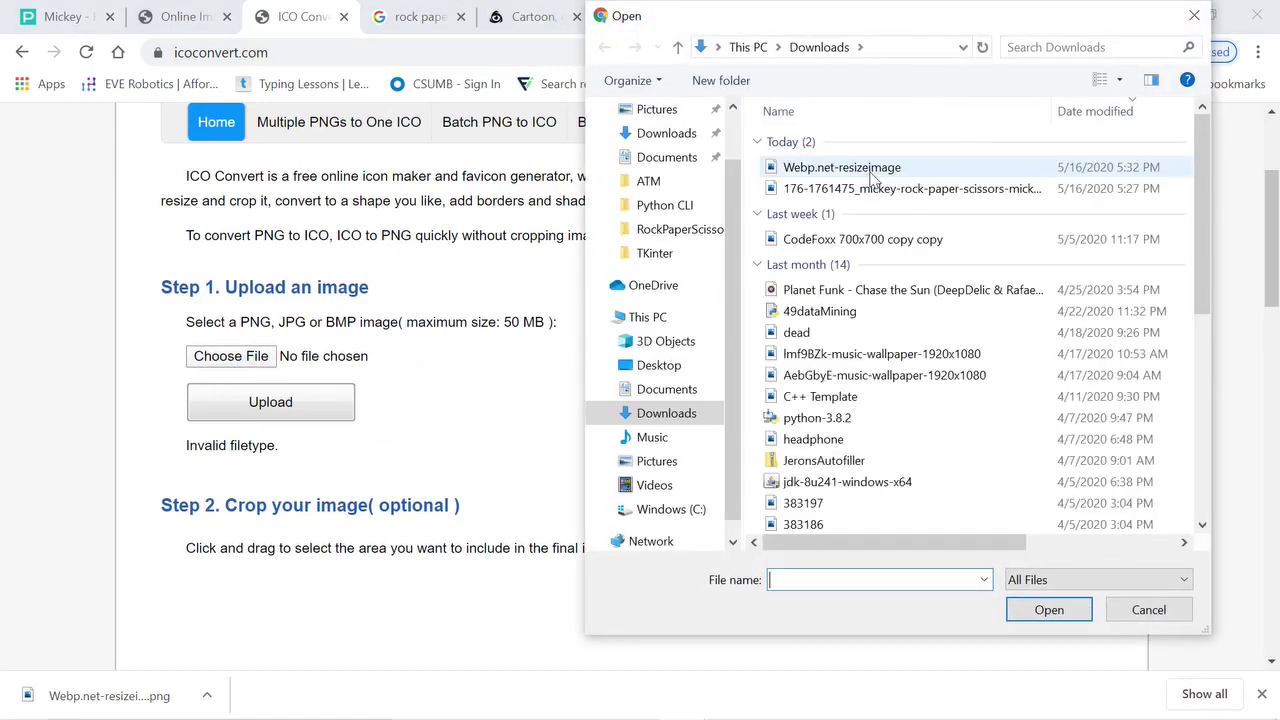
left_click(1122, 617)
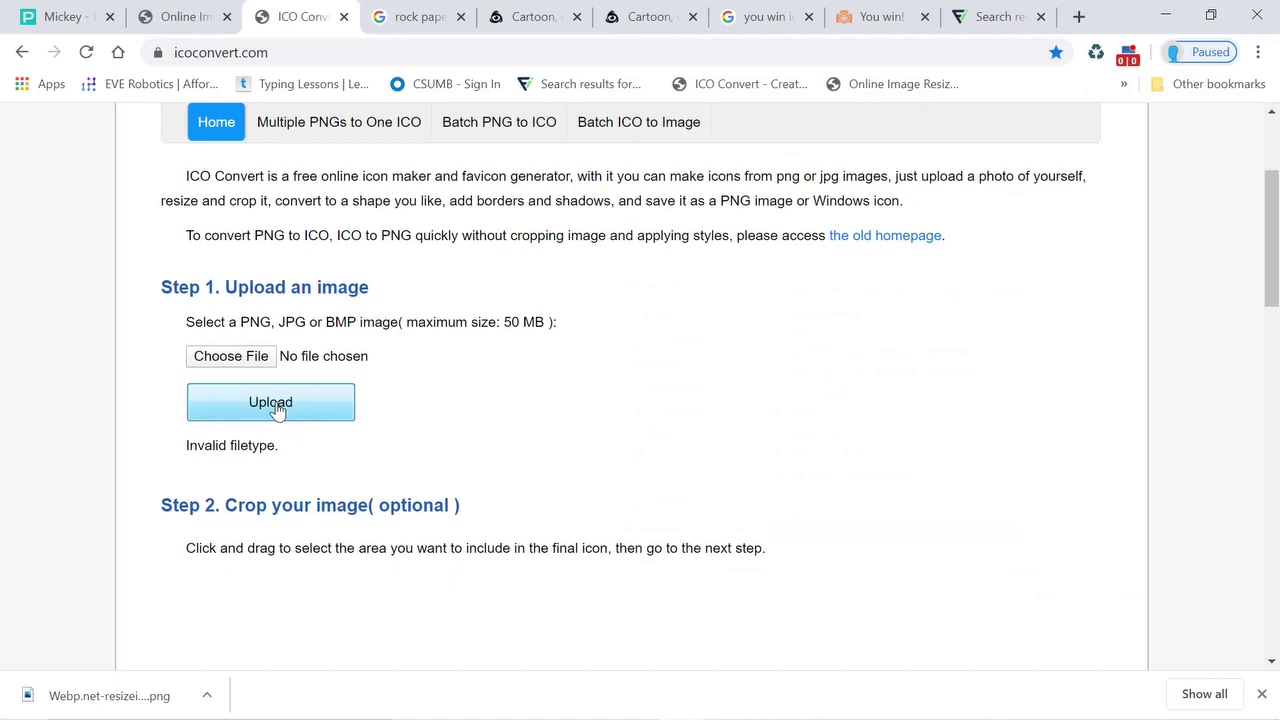
left_click_drag(1273, 262, 1273, 565)
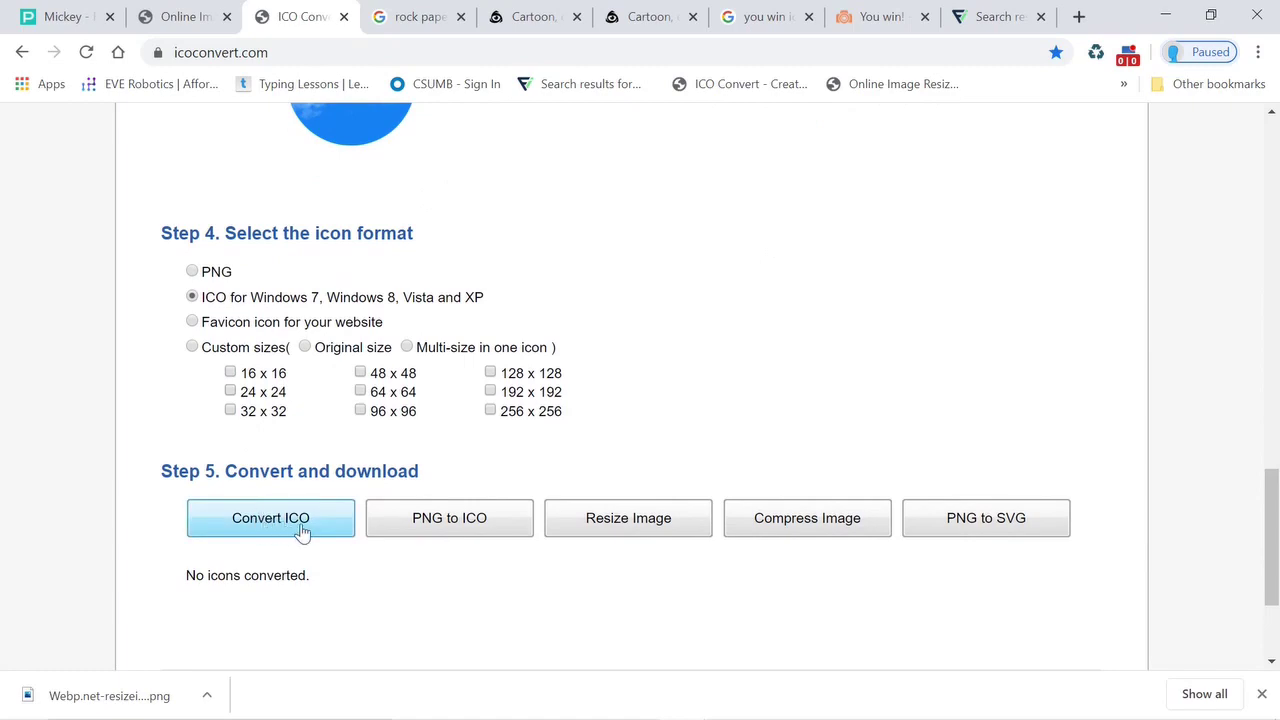
Step: Switch to File Explorer and check the pixel dimensions of the rock2 icon in its file properties
left_click(1165, 16)
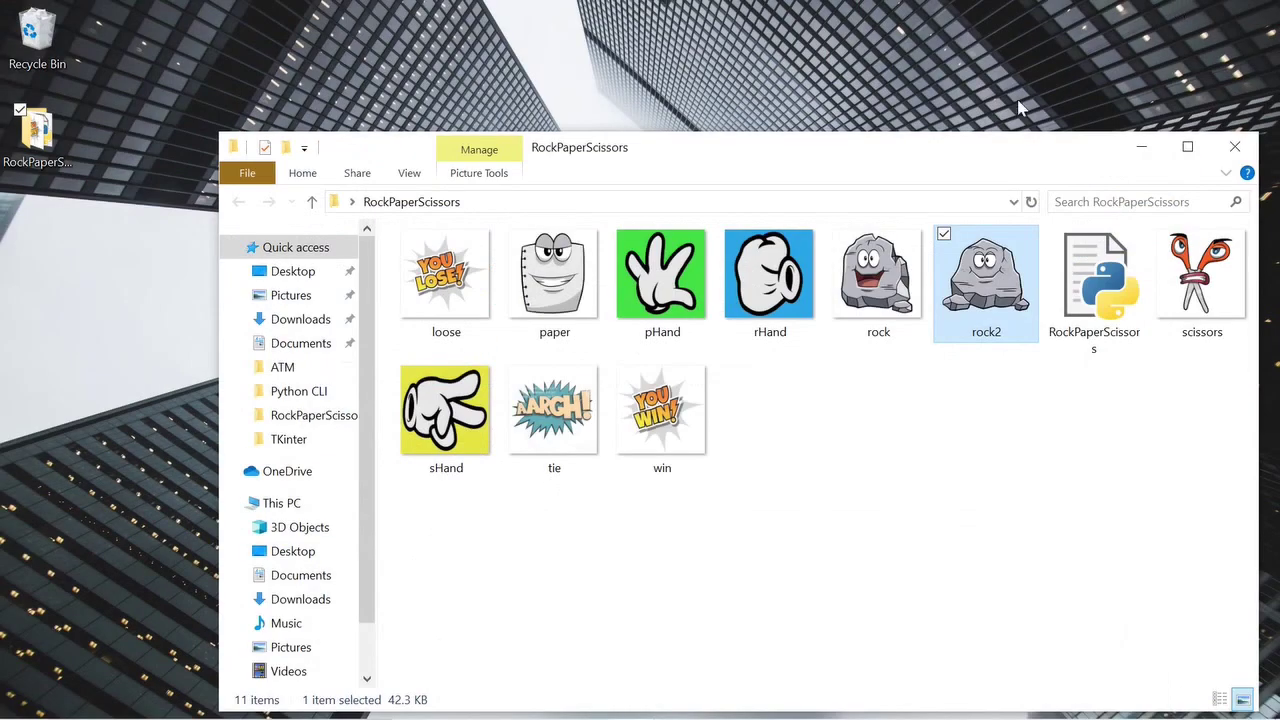
right_click(996, 305)
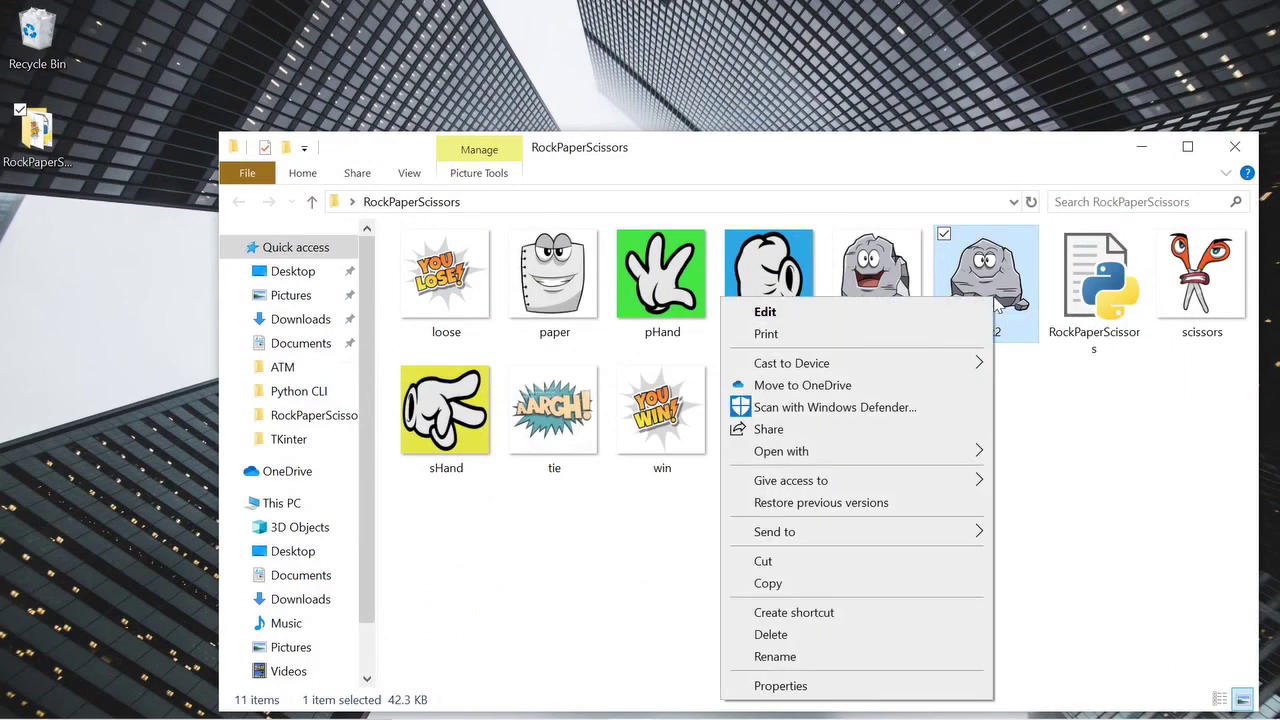
left_click(778, 686)
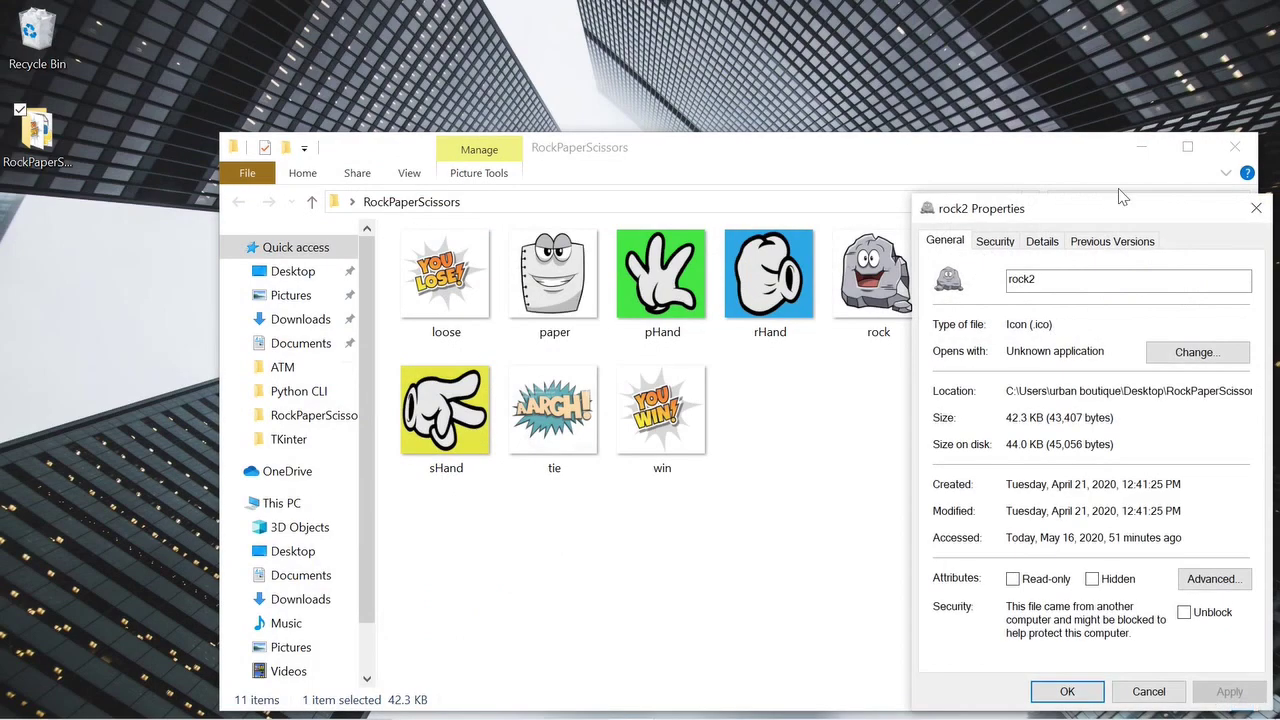
left_click_drag(1080, 209, 650, 111)
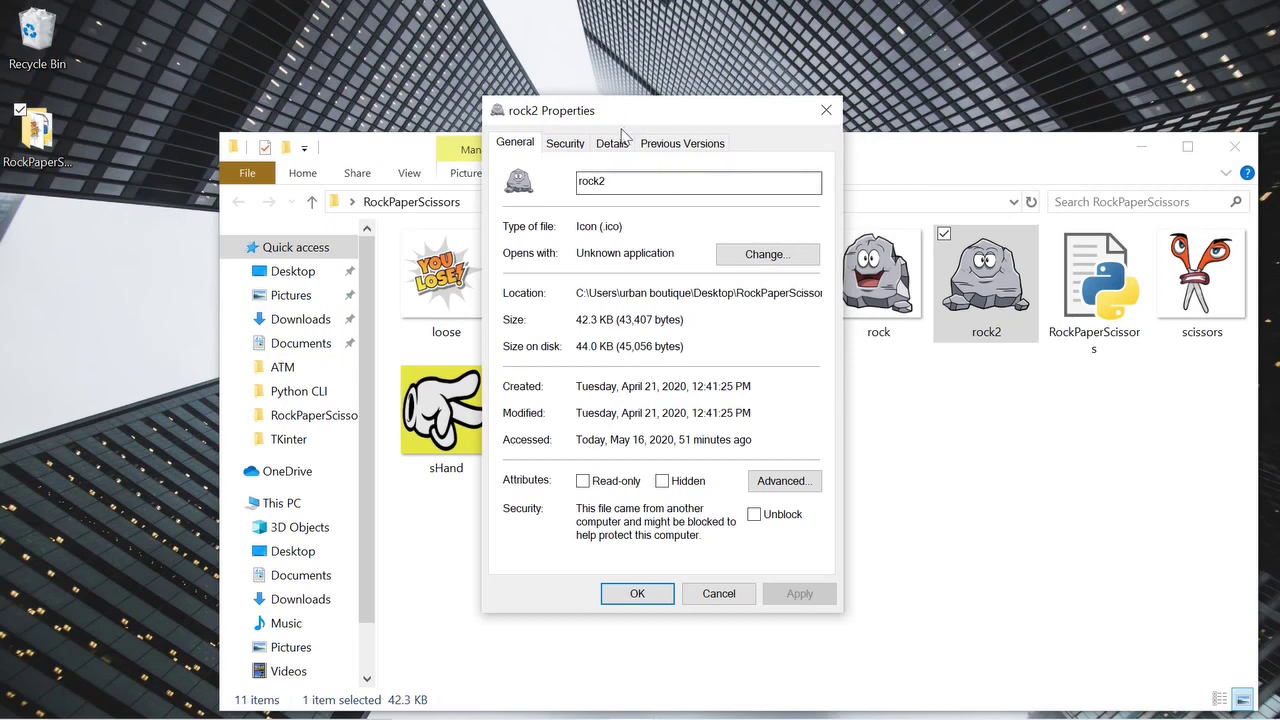
left_click(612, 143)
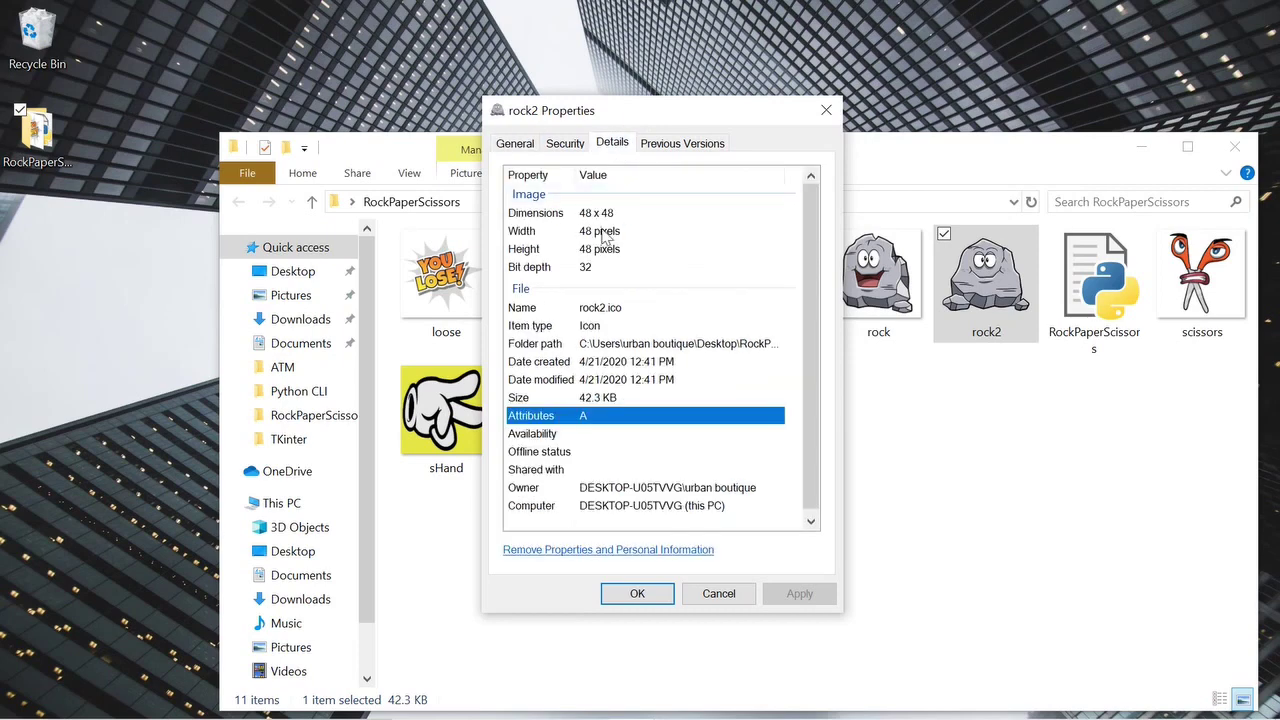
left_click(826, 110)
Step: Check the pixel dimensions of the rock image in its file properties, closing them when done
right_click(872, 258)
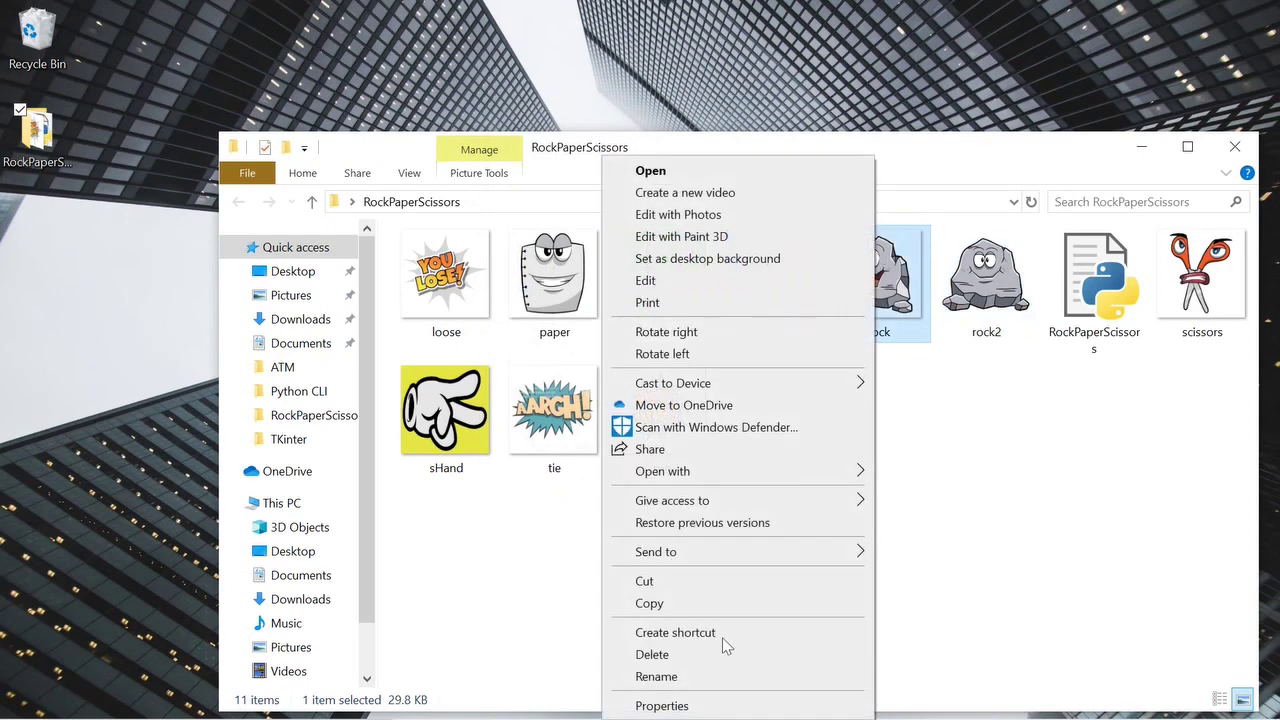
left_click(690, 705)
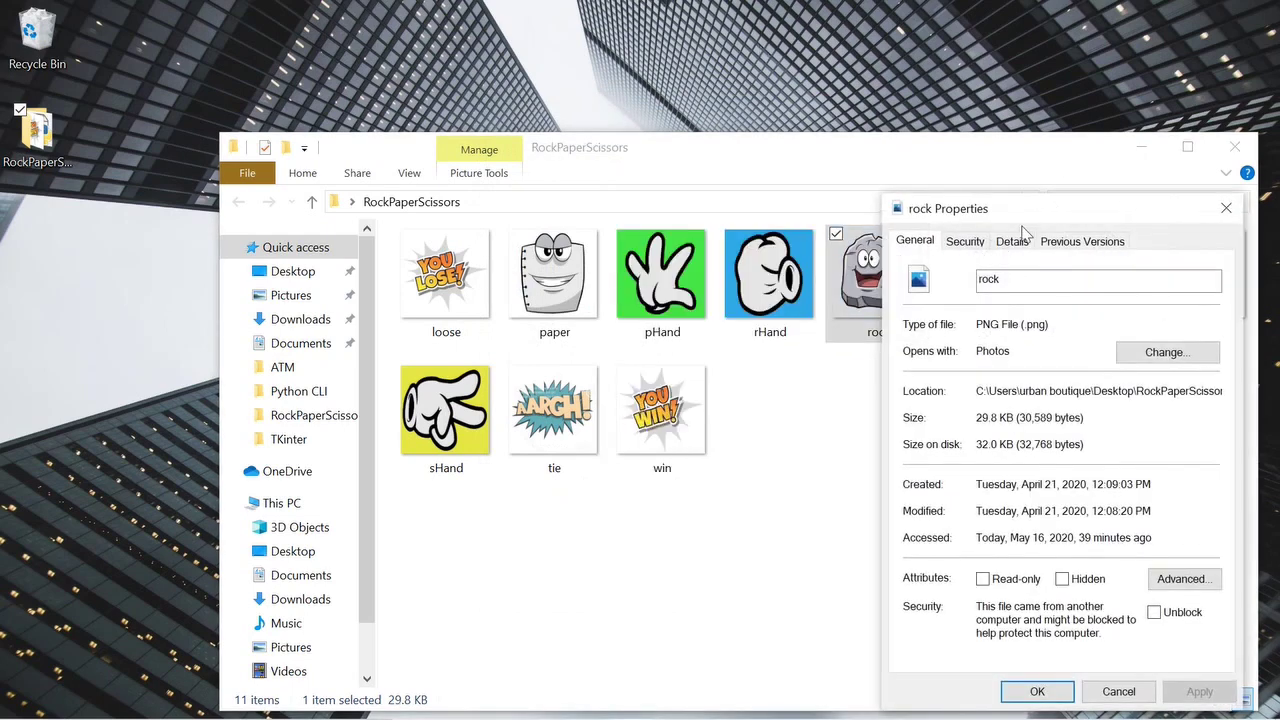
left_click(1012, 241)
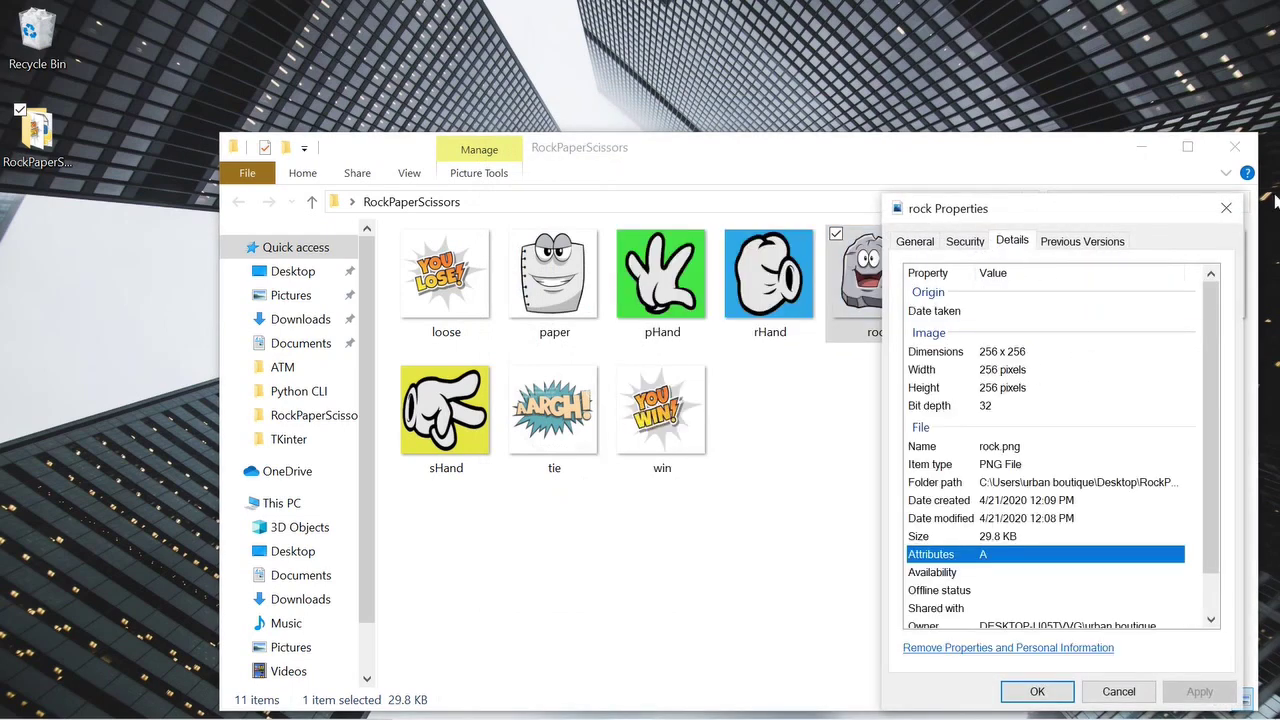
left_click(1226, 208)
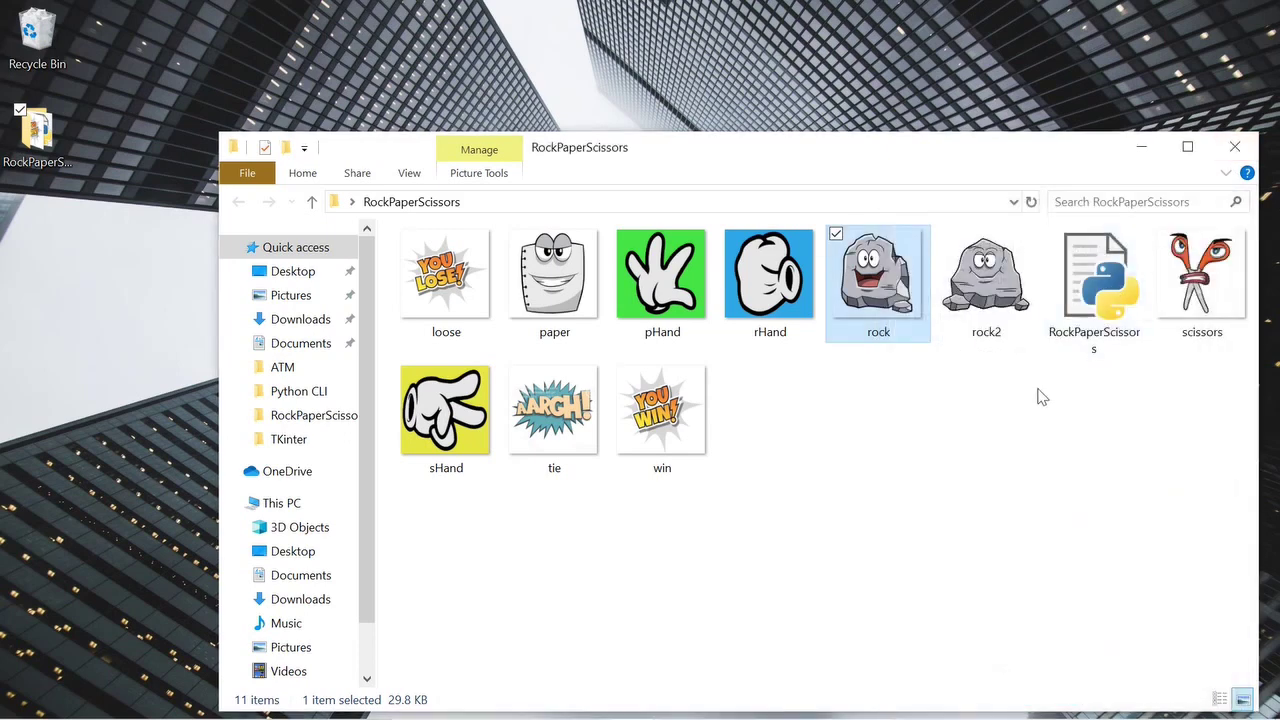
Step: Look at the rock2, win and loose images in the RockPaperScissors folder
left_click(1002, 289)
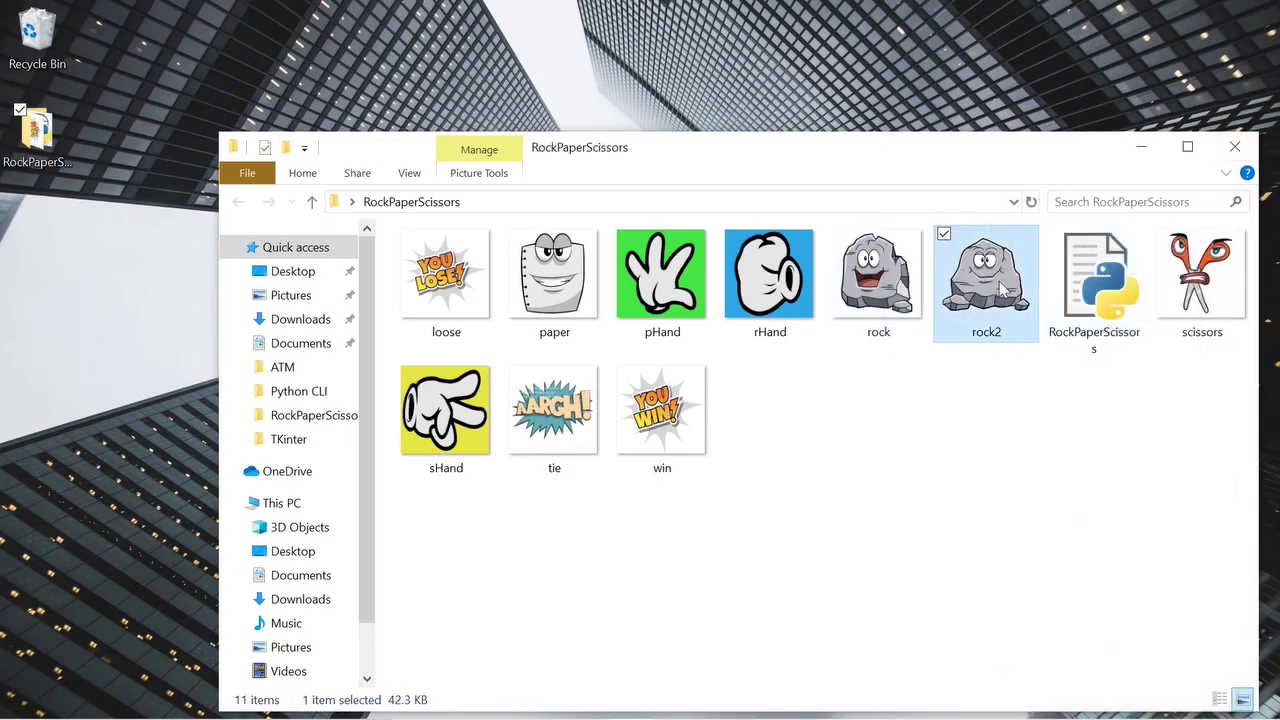
left_click(679, 422)
left_click(417, 278)
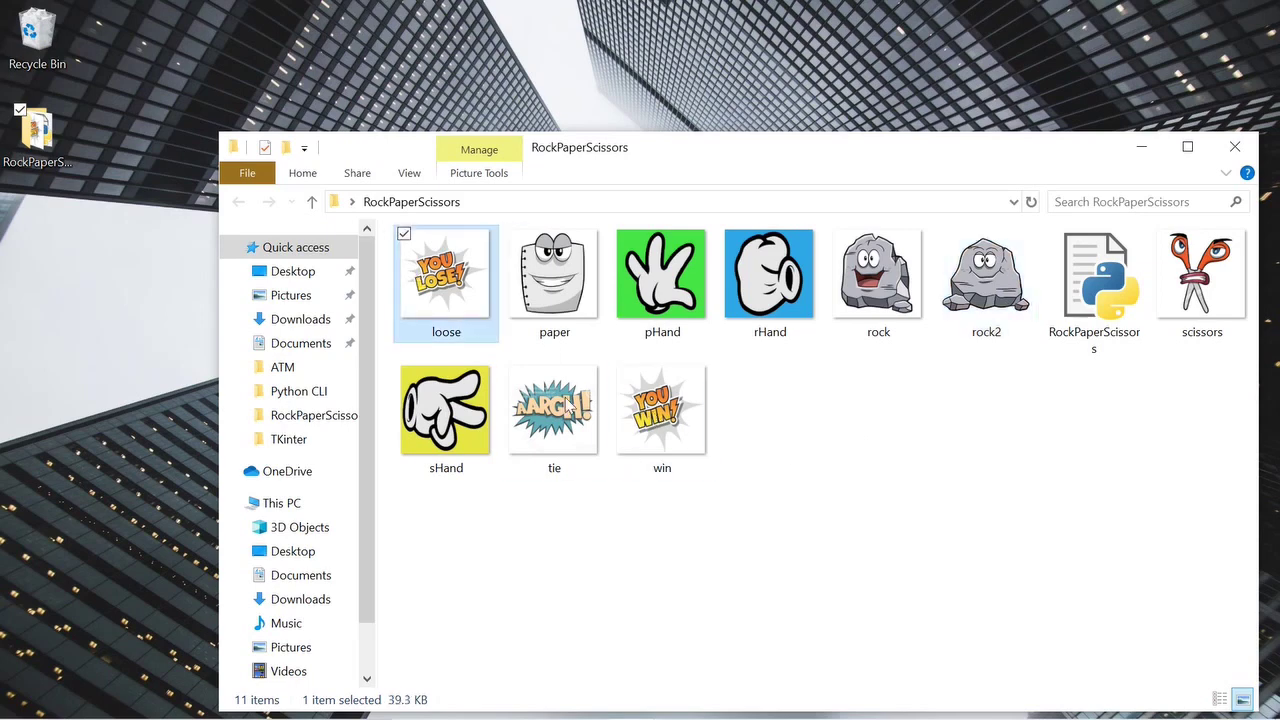
Step: Switch to Chrome, browse the Google image results for you win icon, and view the comic speech bubble image's page on Can Stock Photo
mouse_move(740, 712)
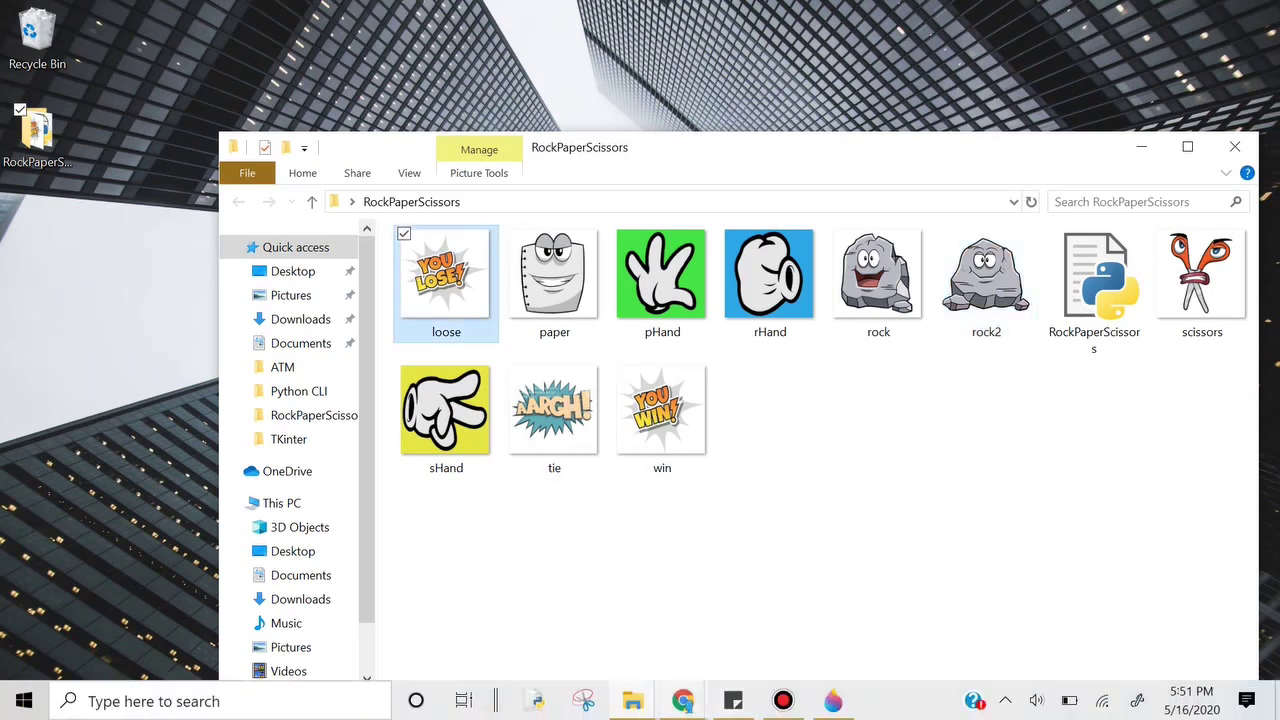
mouse_move(683, 700)
left_click(790, 600)
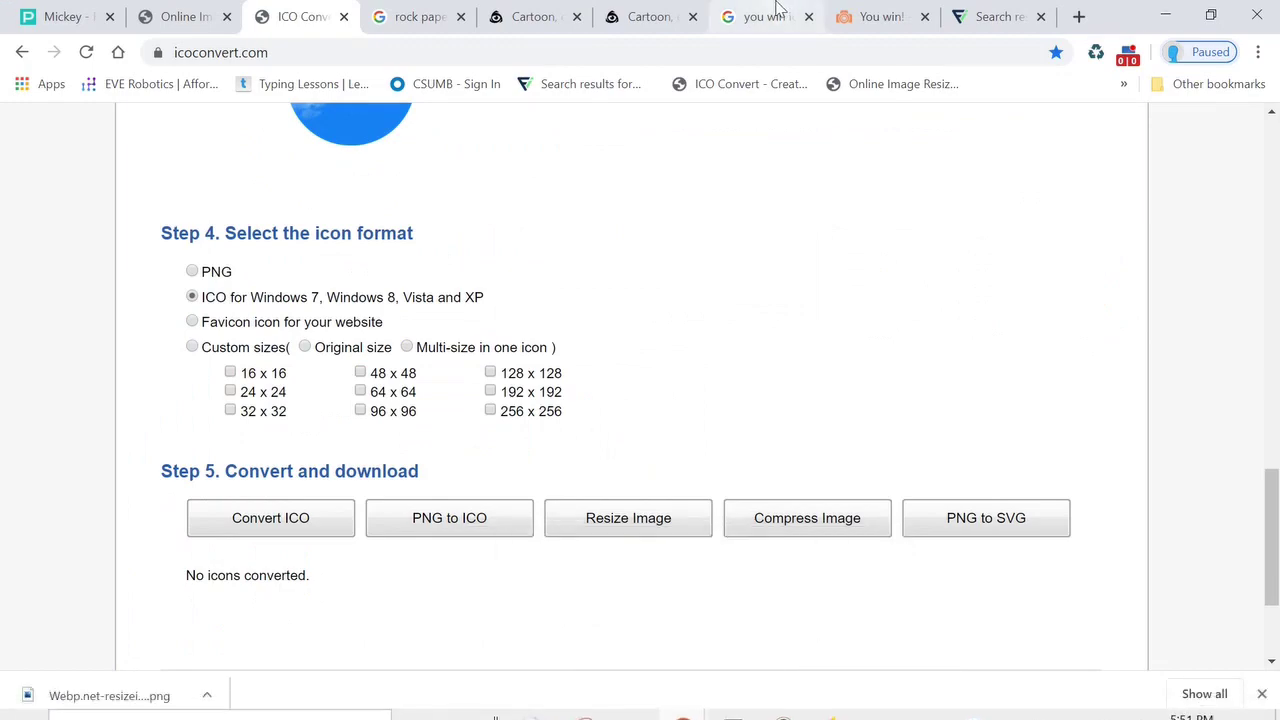
left_click(778, 8)
left_click_drag(1272, 375, 1272, 140)
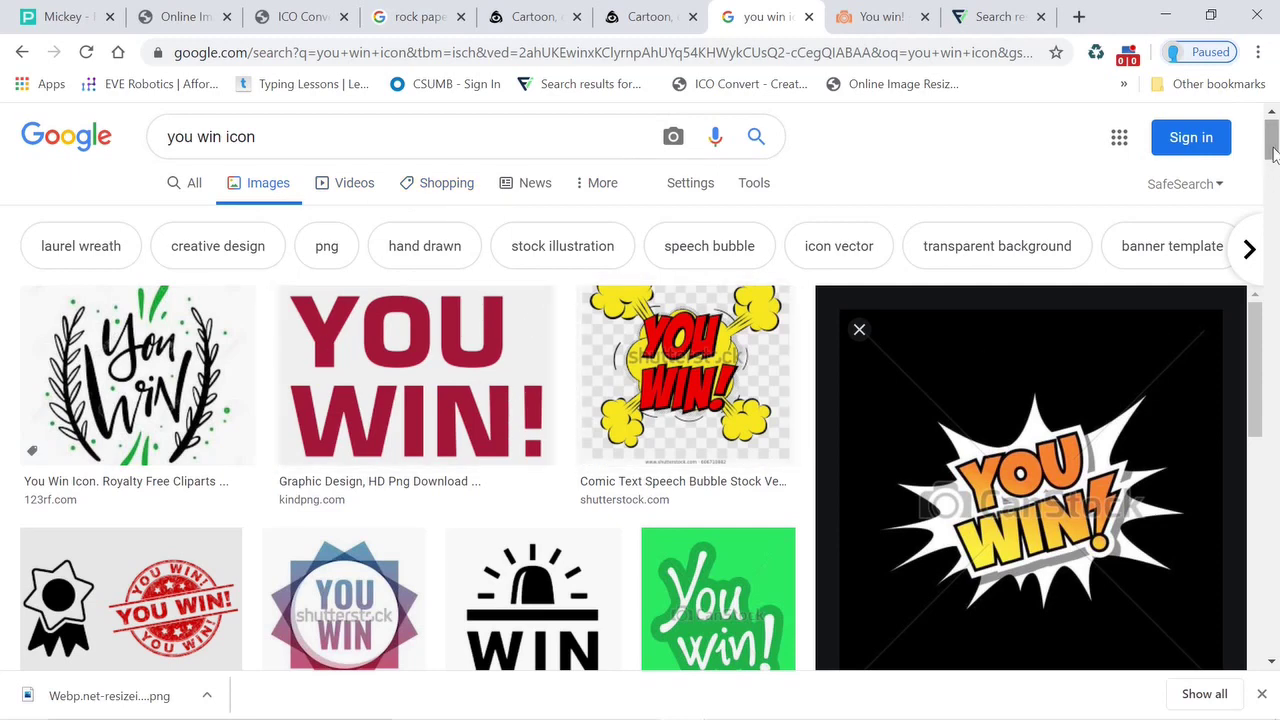
left_click_drag(1272, 150, 1268, 168)
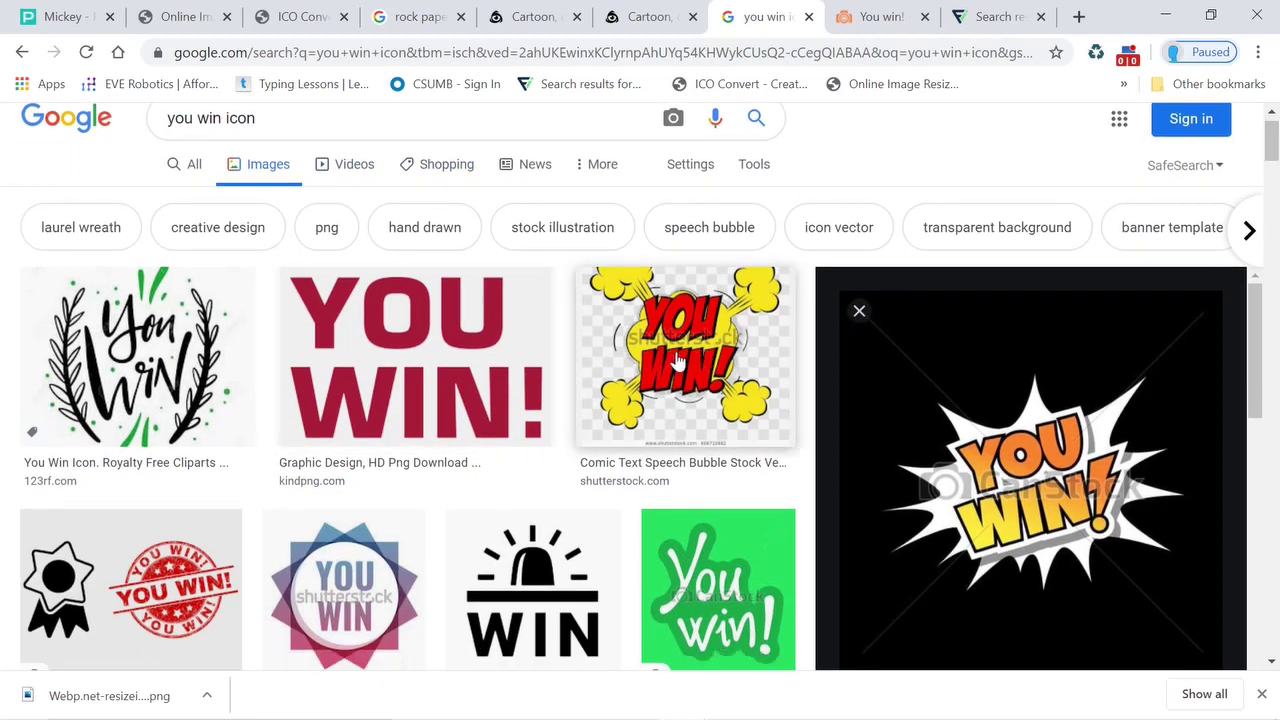
left_click_drag(1268, 120, 1275, 362)
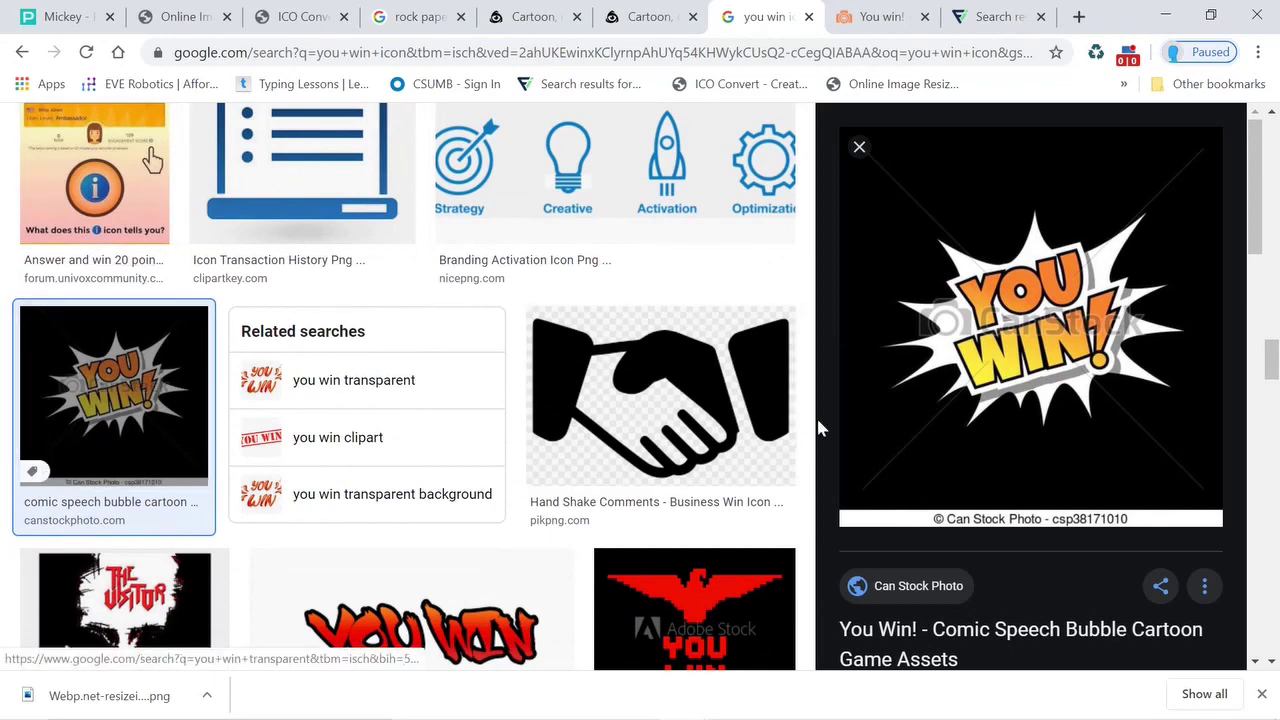
left_click(912, 637)
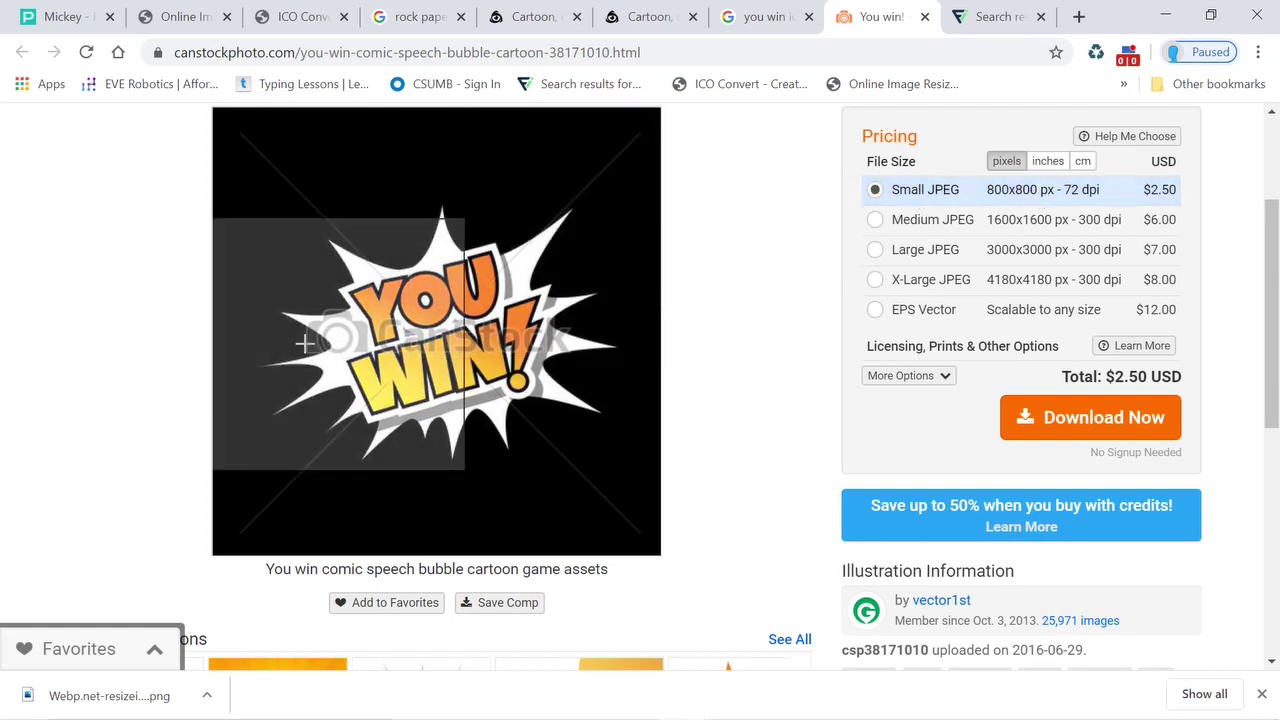
Step: On resizeimage.net, review the resize and output options, highlighting the width and height fields without changing them
left_click(185, 16)
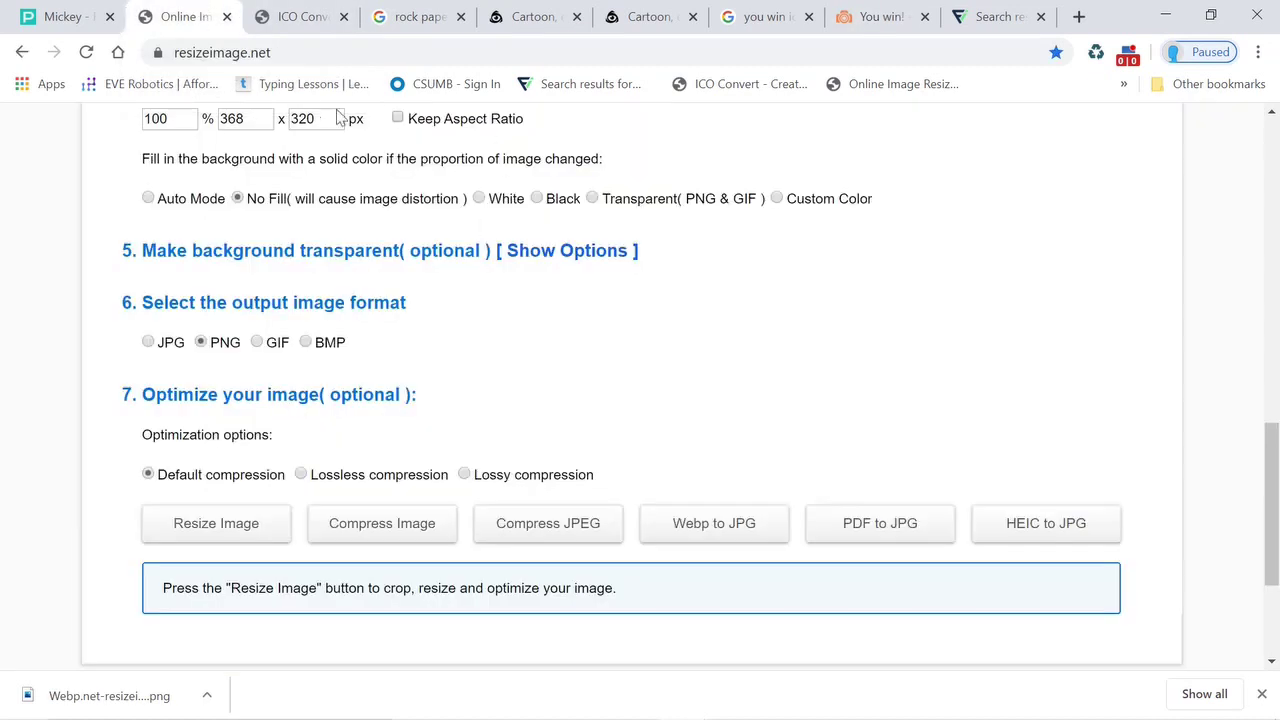
left_click_drag(1272, 440, 1211, 158)
left_click_drag(1273, 279, 1273, 545)
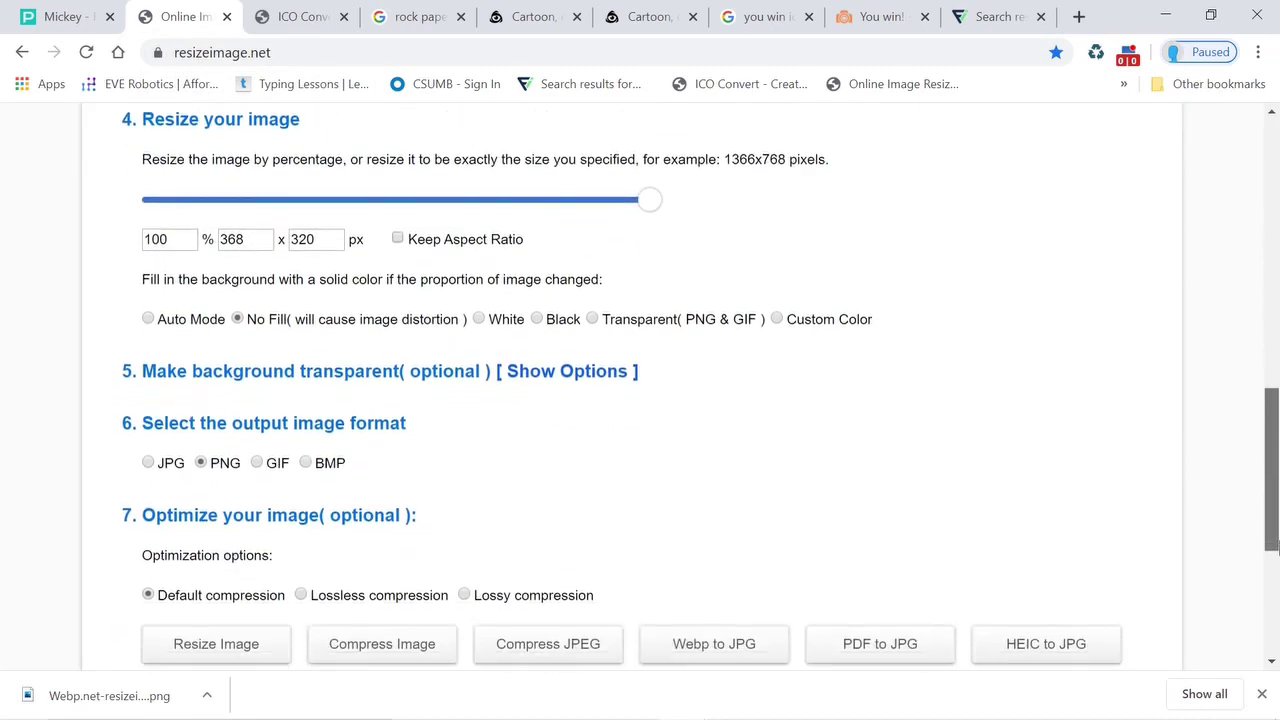
double_click(252, 240)
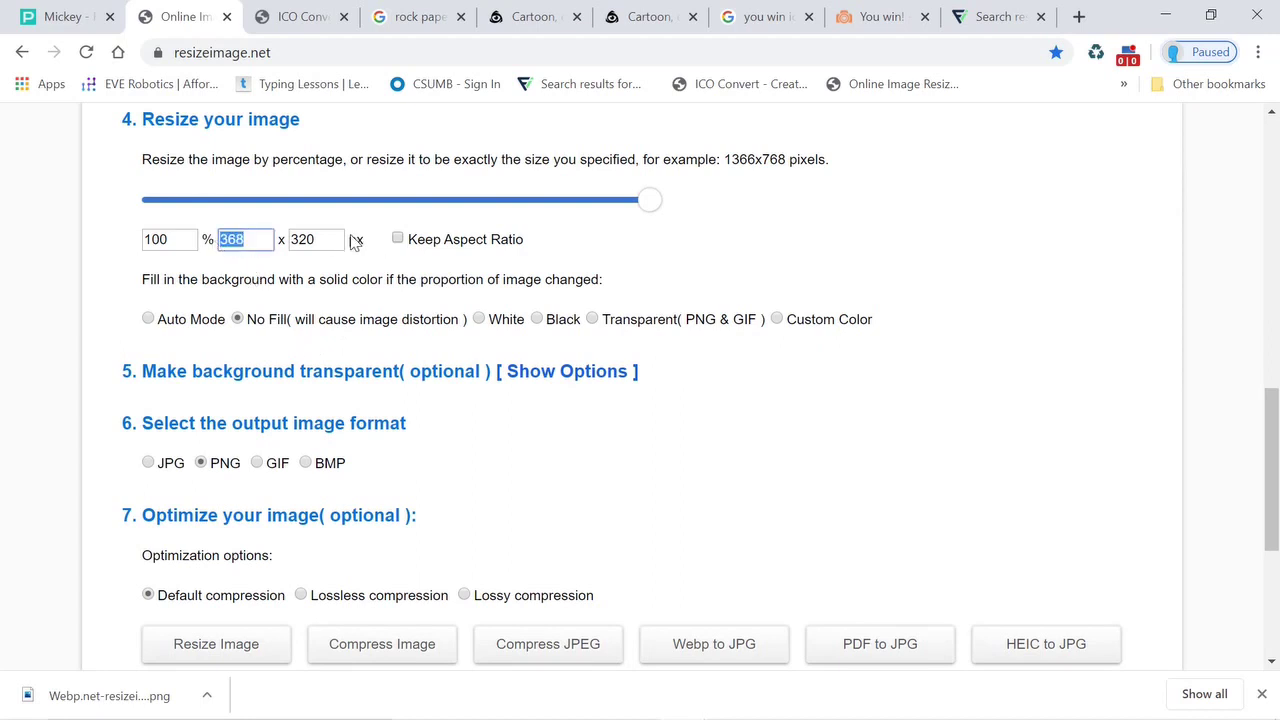
left_click_drag(341, 238, 301, 236)
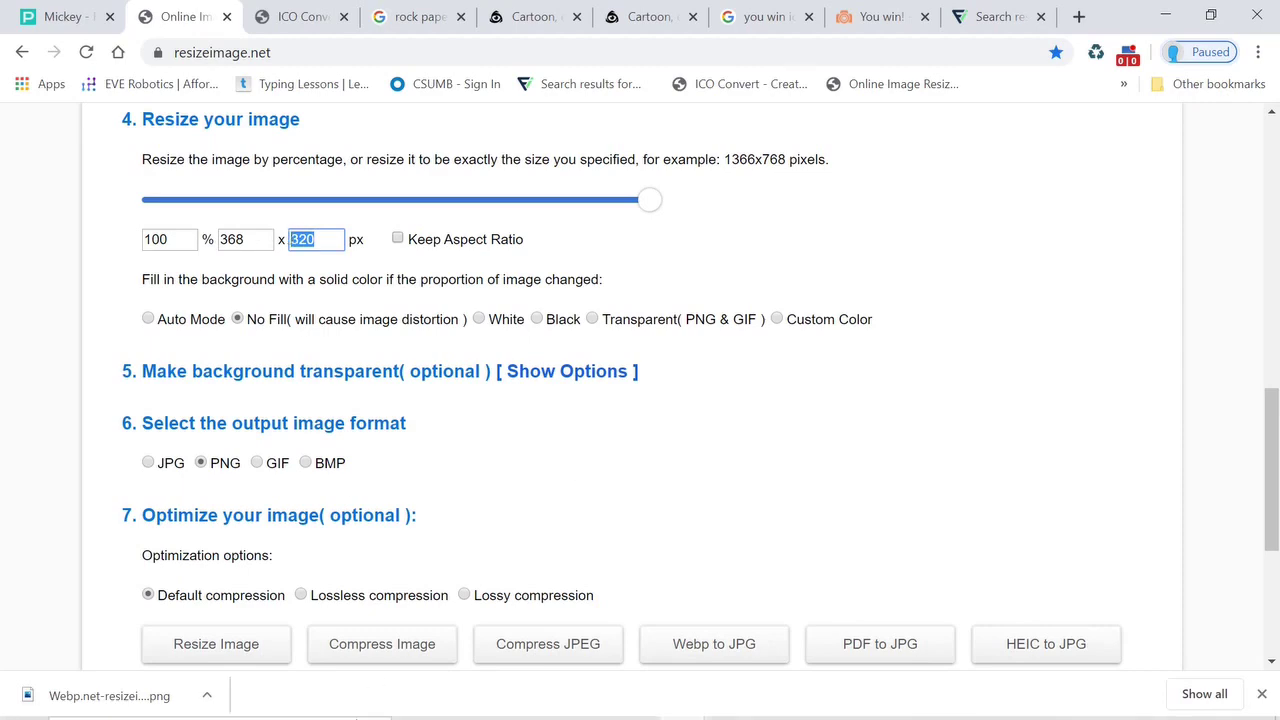
mouse_move(357, 714)
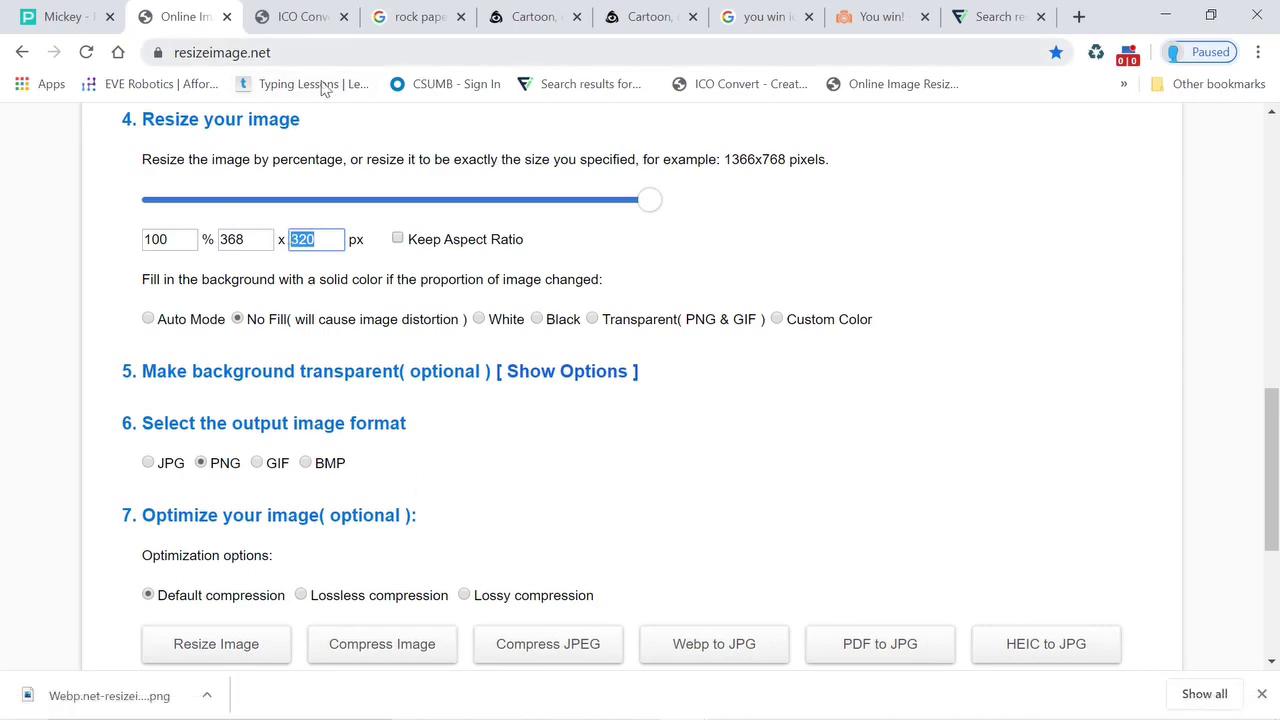
Step: On Can Stock Photo's You Win! comic speech bubble page, examine the similar illustrations, the artist's other stock illustrations and the pricing options
left_click(778, 17)
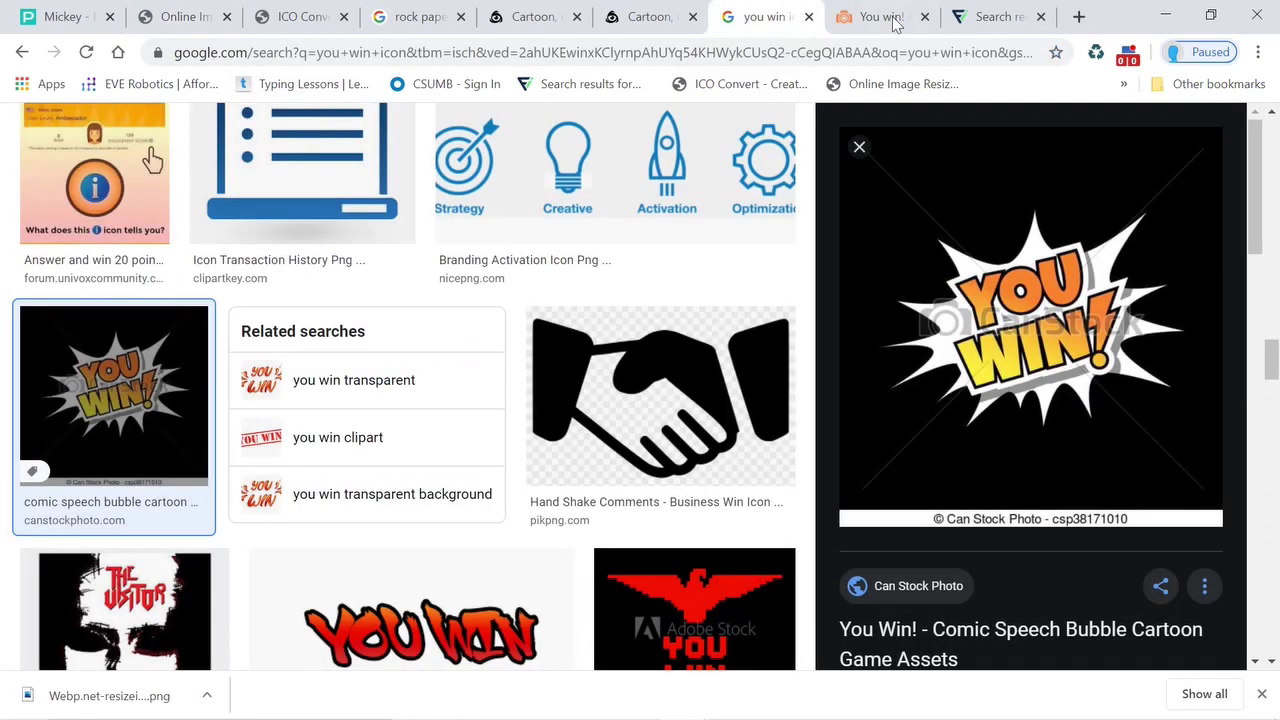
left_click(900, 18)
left_click_drag(1272, 200, 1275, 460)
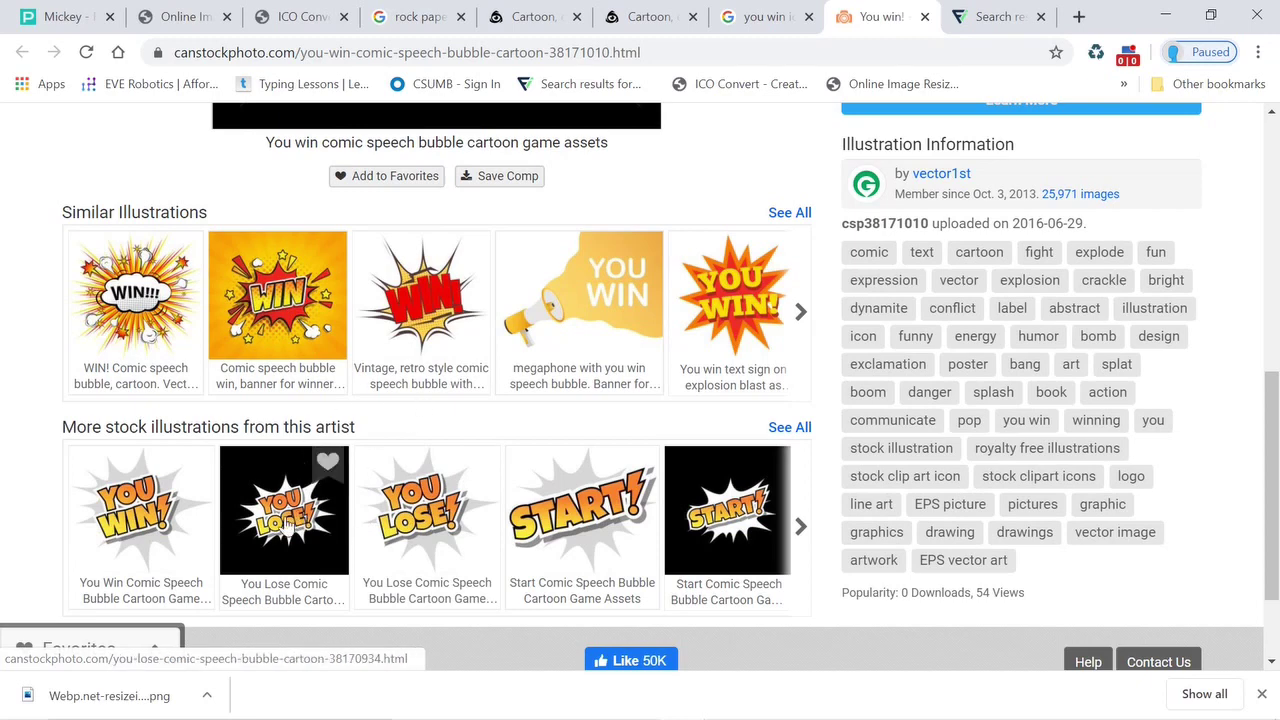
left_click_drag(1273, 394, 1273, 378)
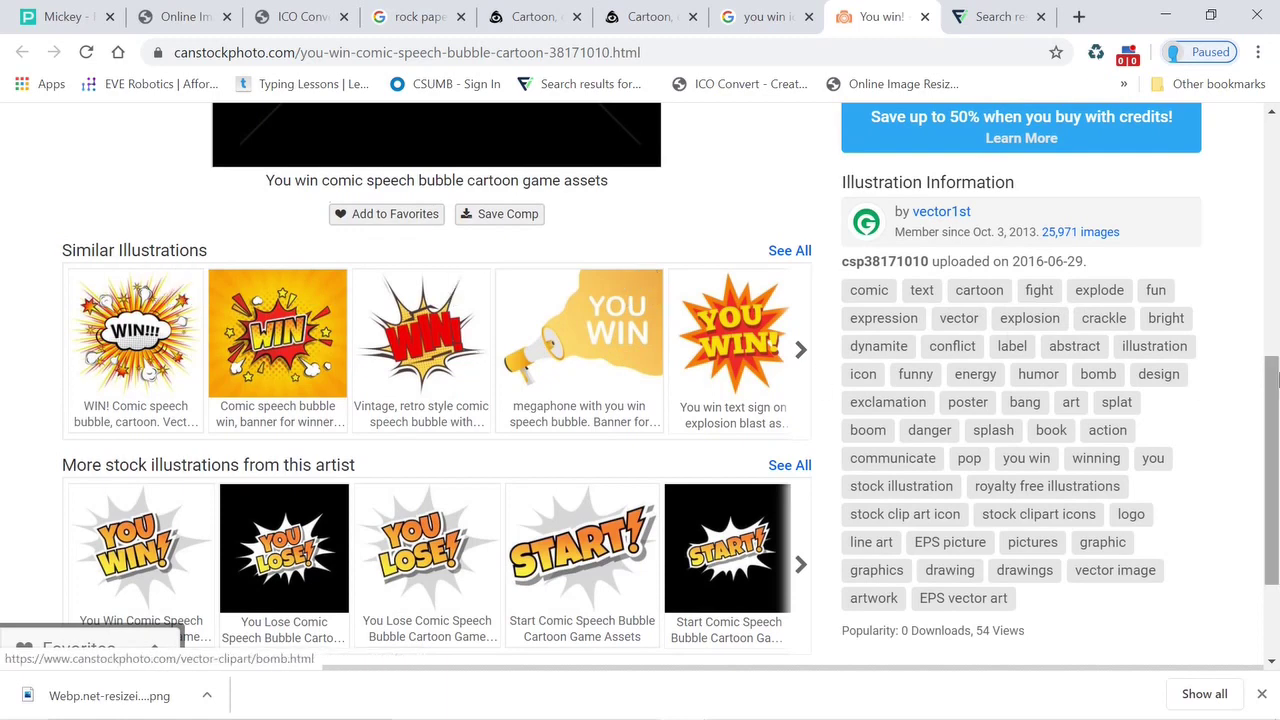
left_click_drag(1273, 378, 1270, 323)
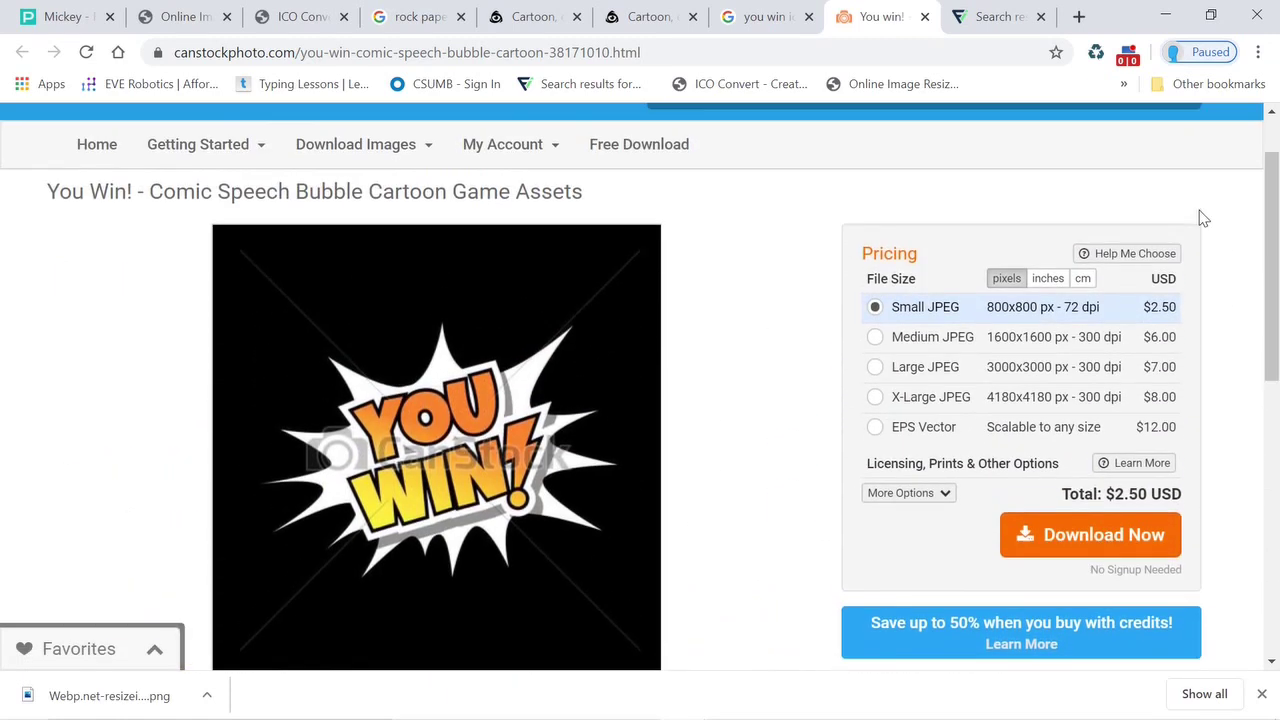
Step: Return to the Google image results for you win icon and look through the alternative win icons from the beginning of the results
left_click(770, 17)
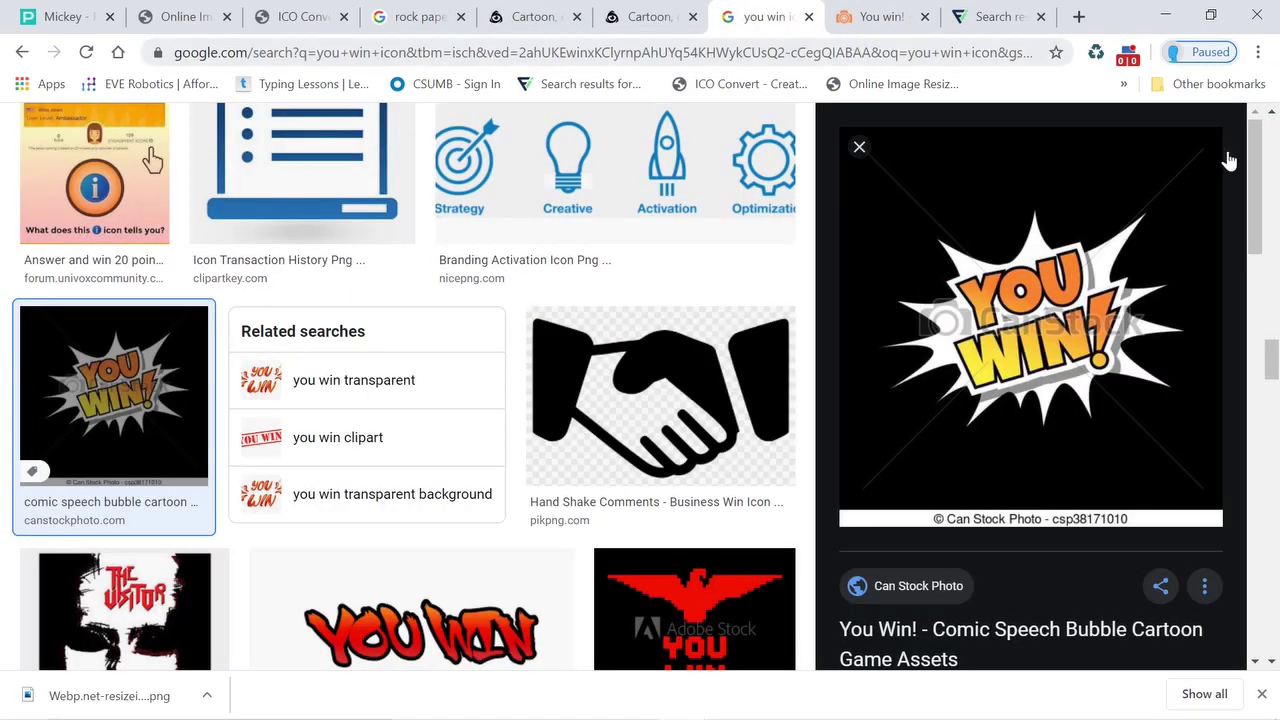
left_click_drag(1273, 355, 1273, 125)
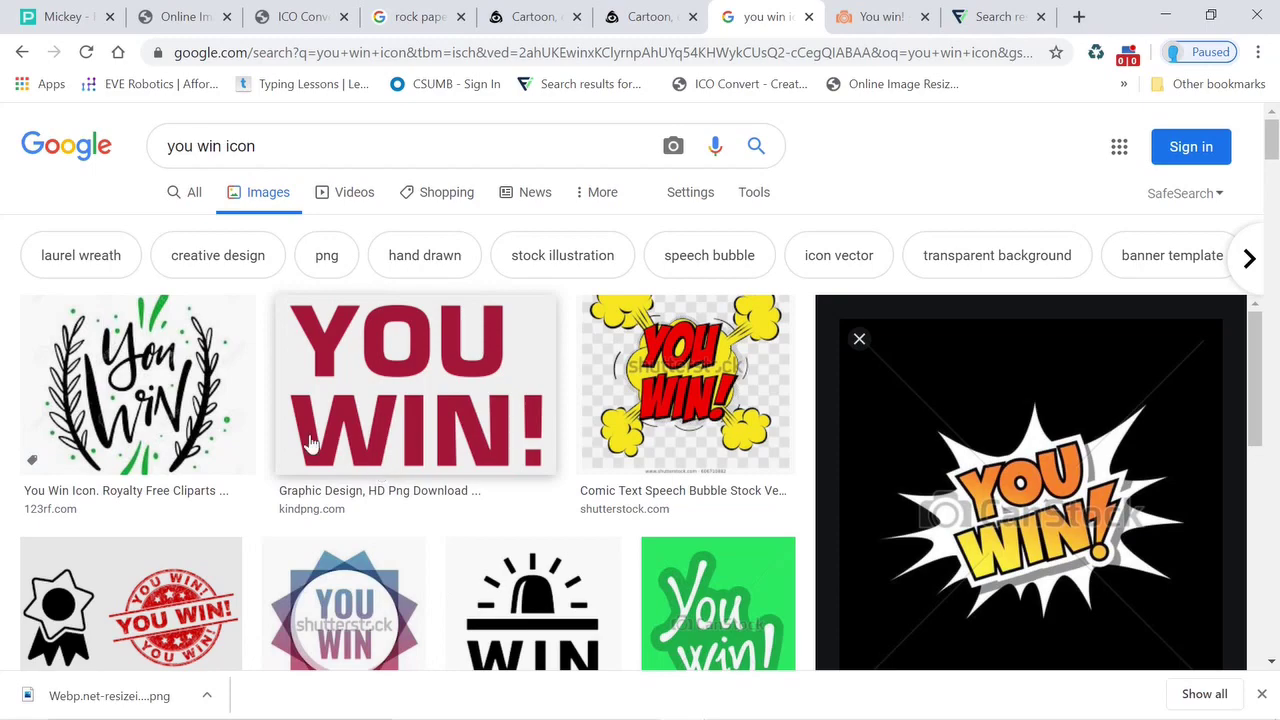
left_click_drag(1272, 130, 1271, 175)
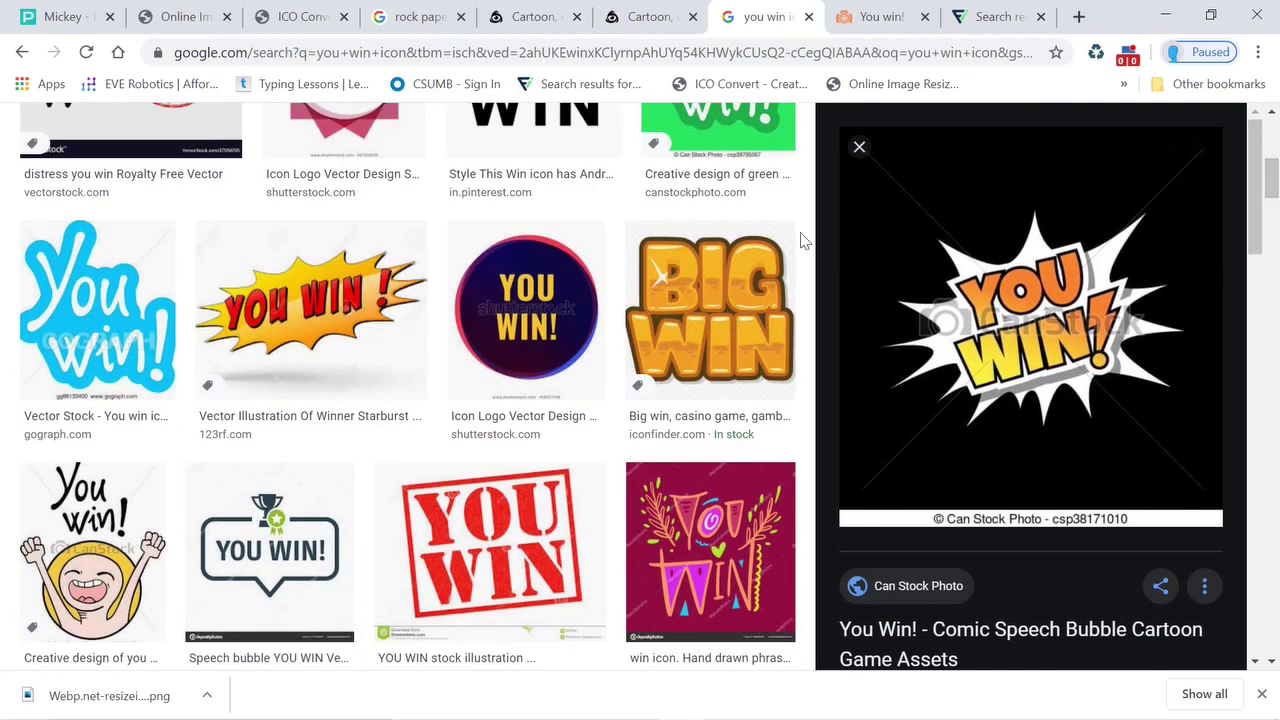